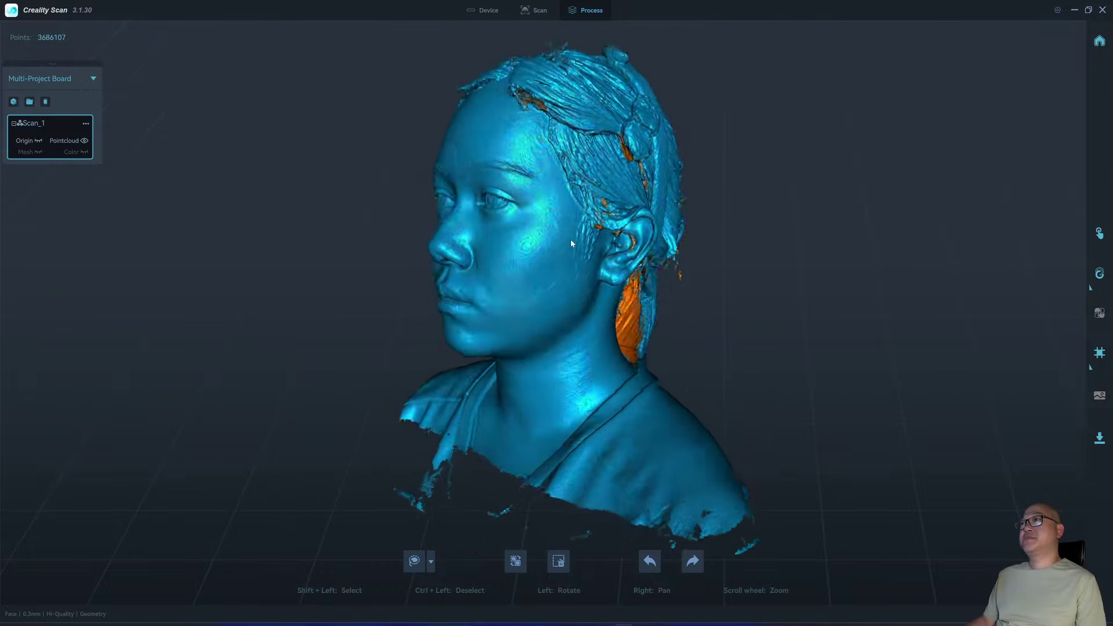
Inspect the head scan from several sides and start the export of its finished mesh
scroll(466, 209, "up", 2)
left_click_drag(494, 259, 597, 305)
left_click_drag(698, 357, 574, 256)
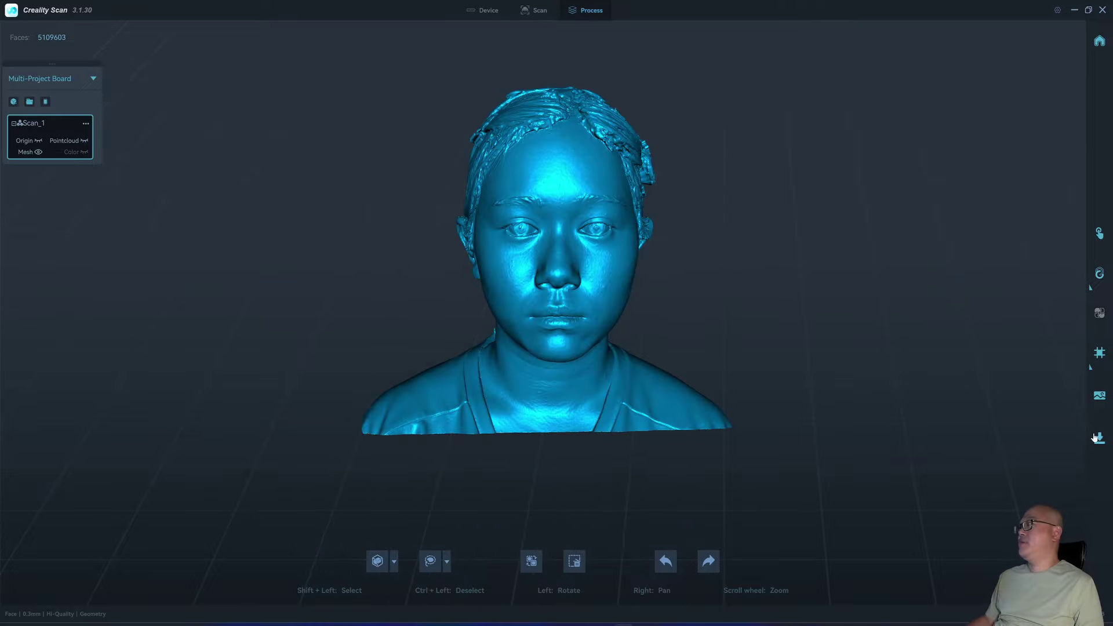
left_click(1094, 437)
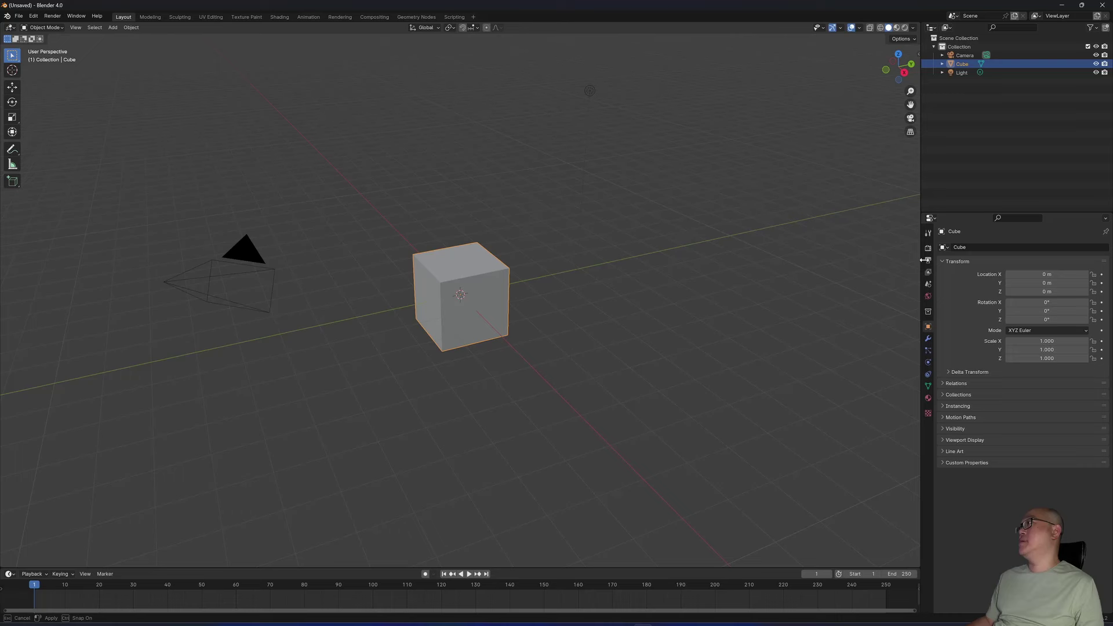
Switch to Blender, widen the 3D viewport and delete all default objects from the scene
left_click_drag(923, 260, 969, 260)
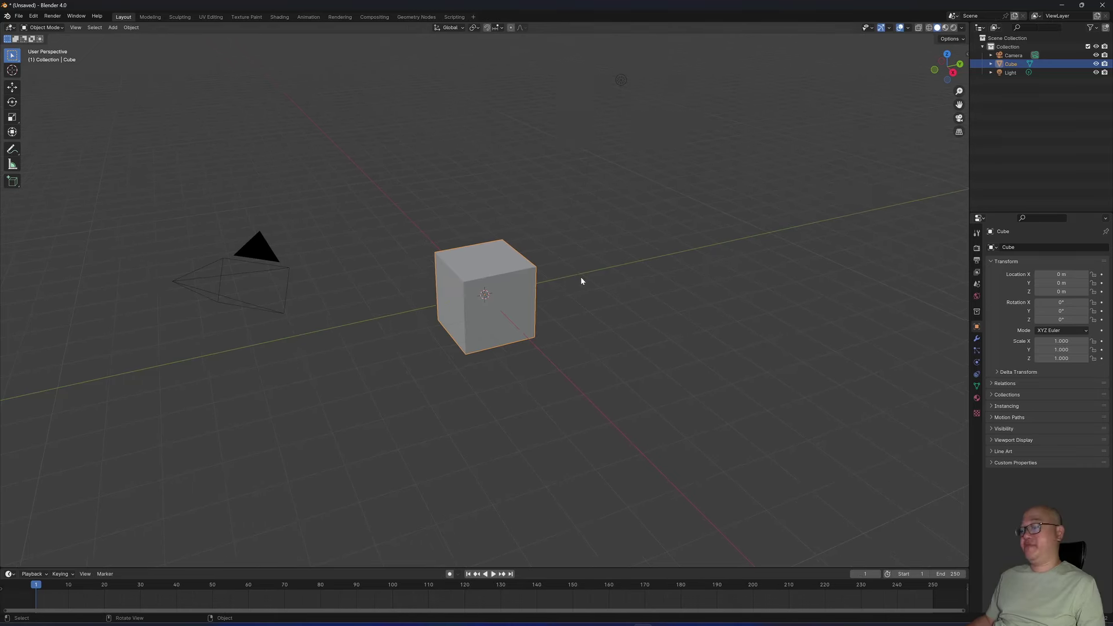
key("Delete")
key("a")
key("Delete")
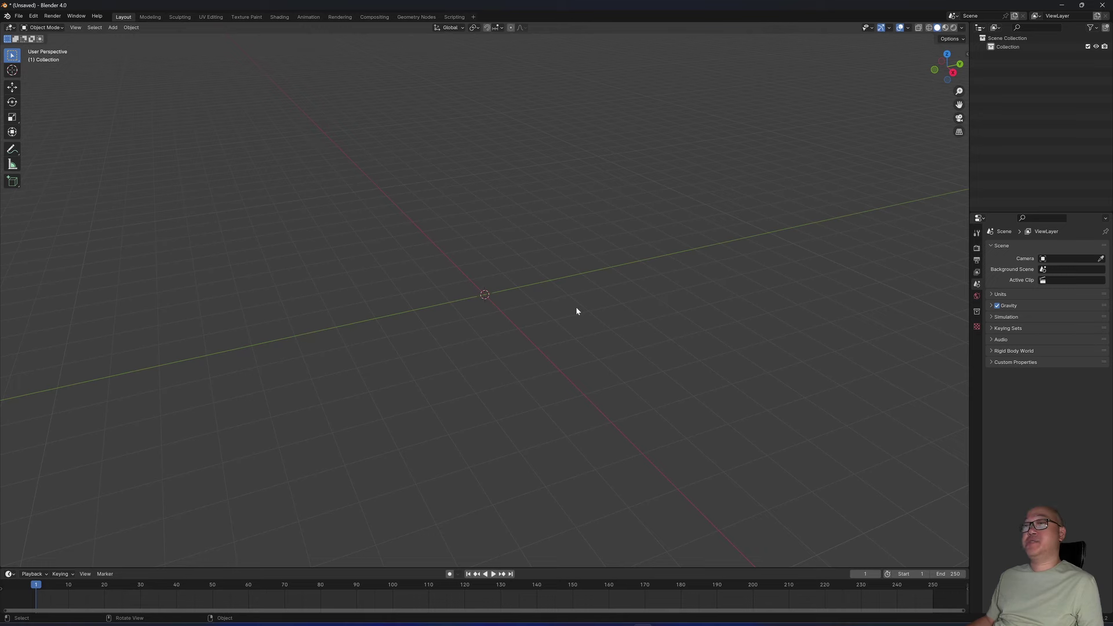
middle_click_drag(596, 300, 641, 254)
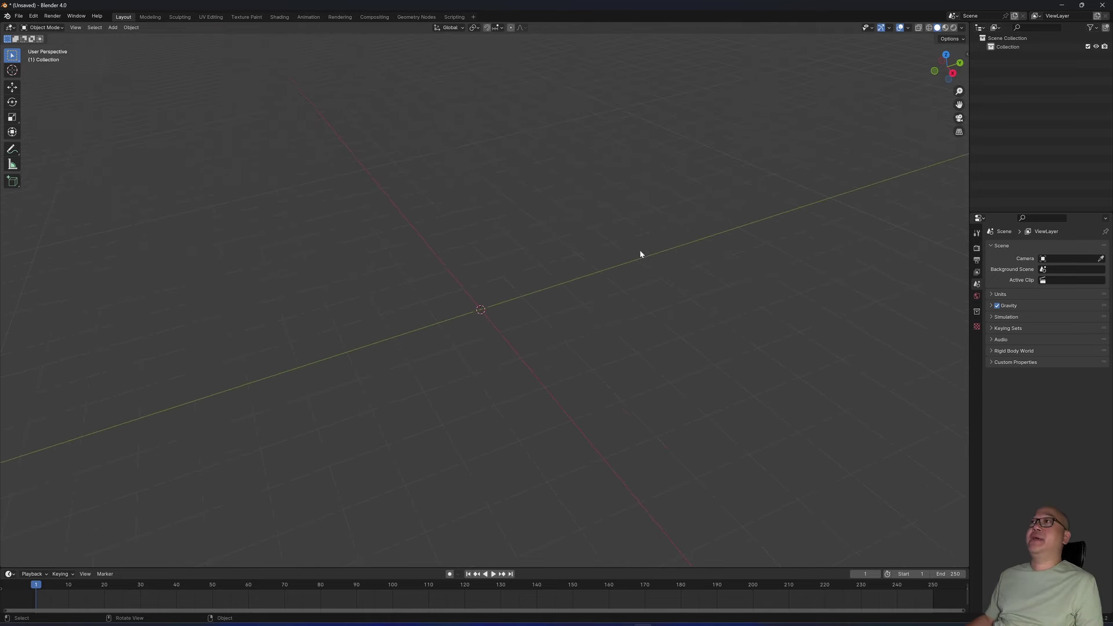
Import the MaliHead scan as a Wavefront (.obj) file, frame it in the viewport and select it
left_click(24, 18)
mouse_move(76, 138)
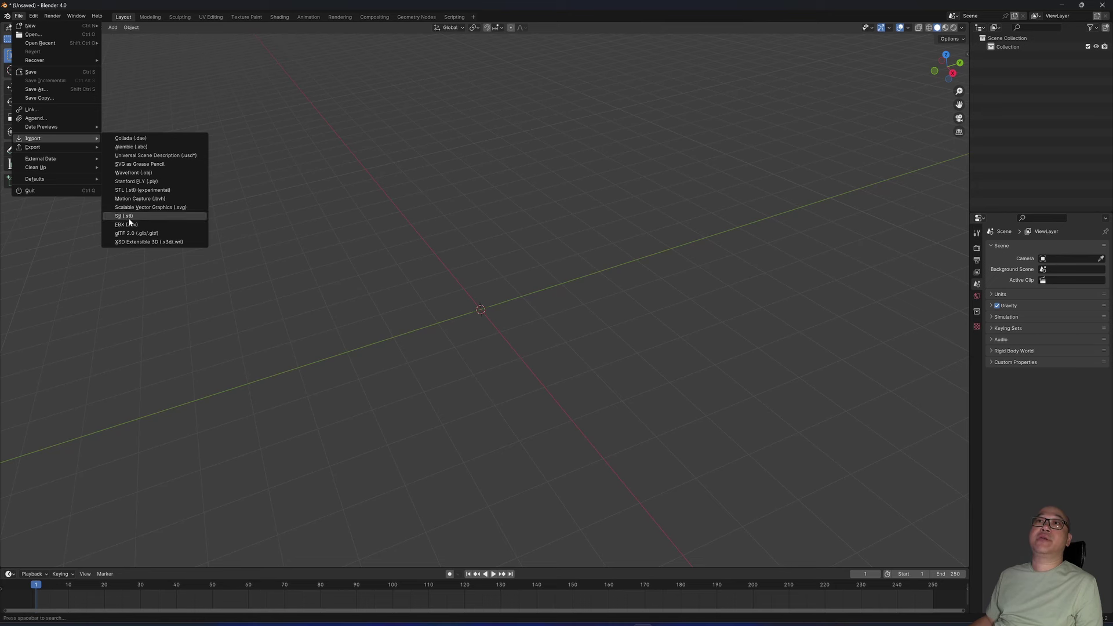
left_click(139, 173)
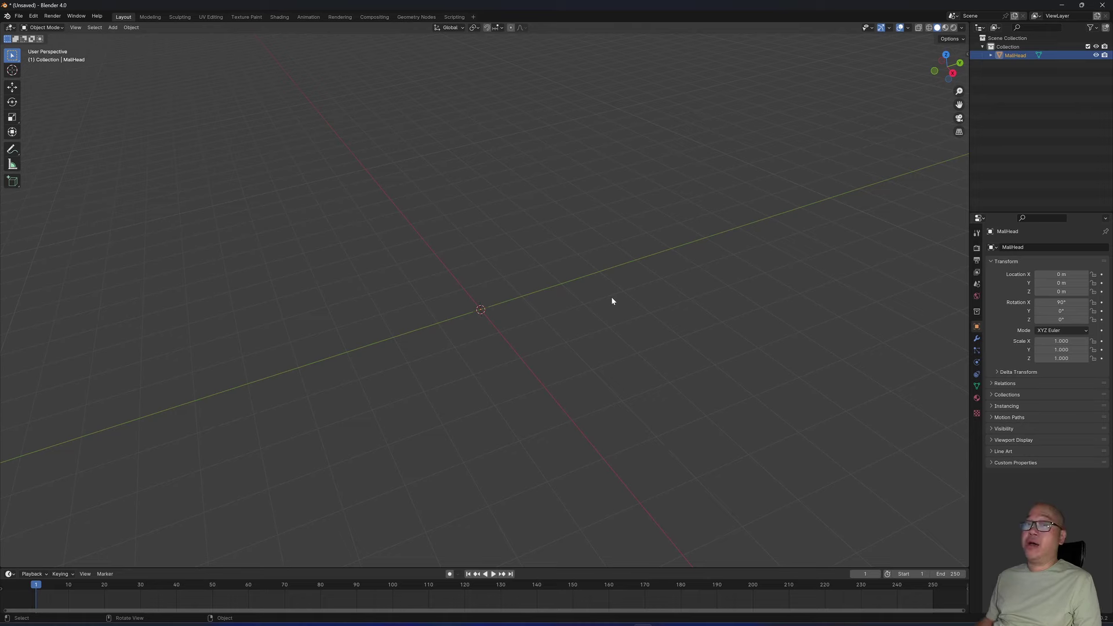
key("KP_Decimal")
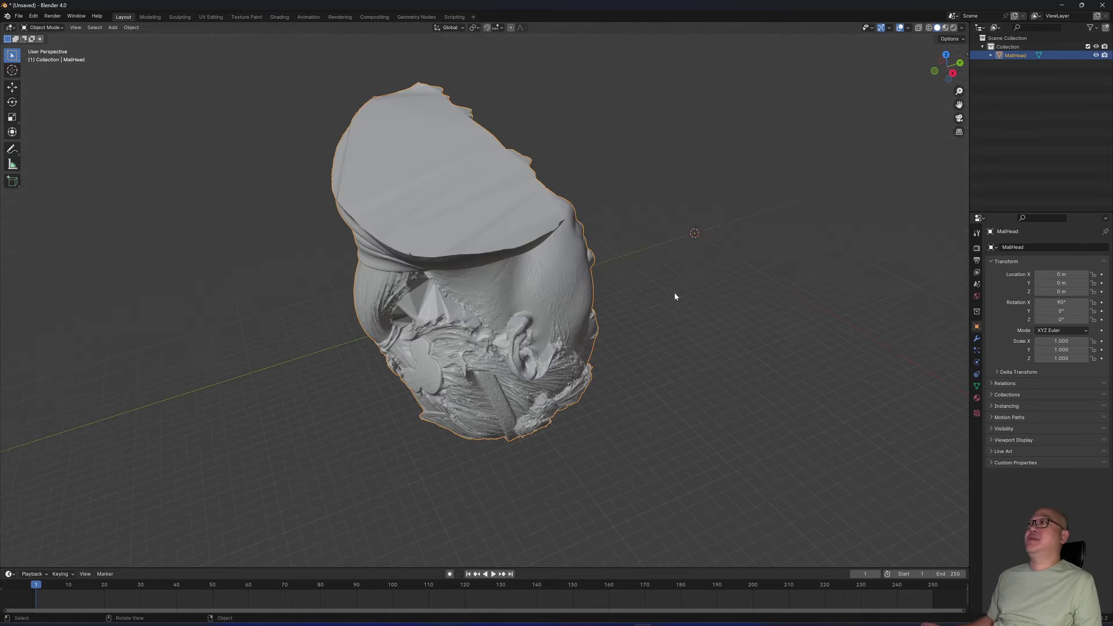
left_click(672, 294)
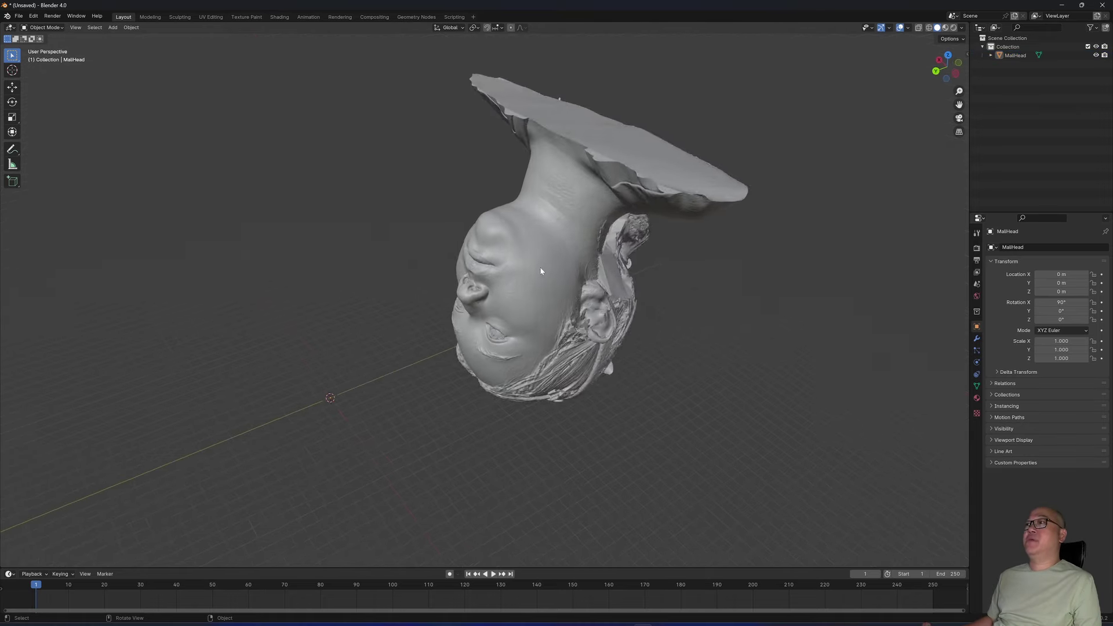
left_click(540, 268)
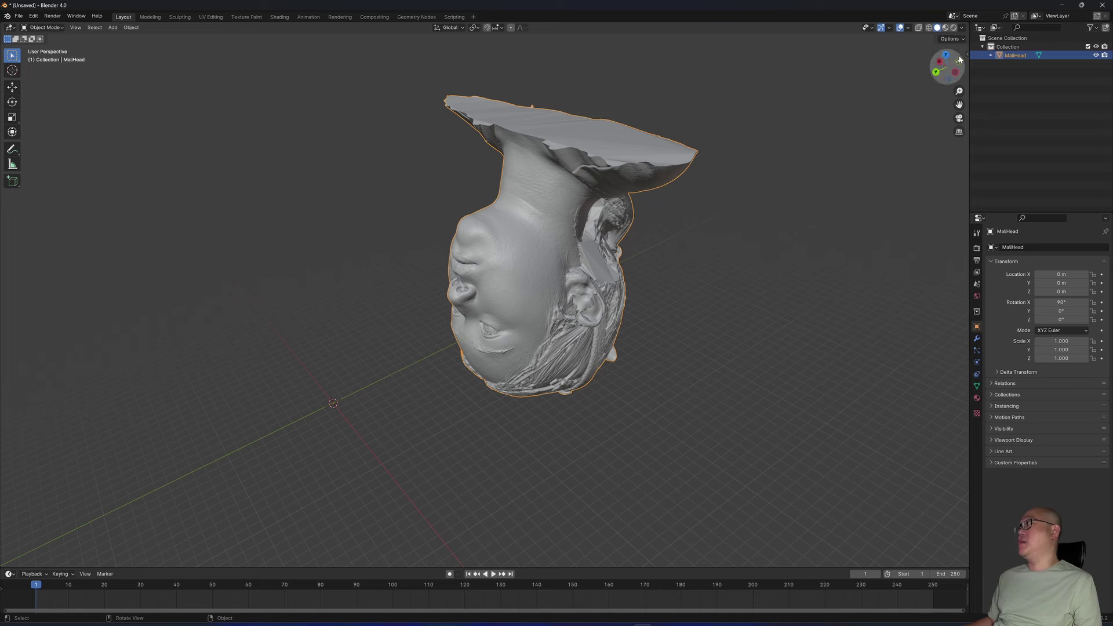
Show the object's transform values and set the scene's length unit to Centimeters
key("n")
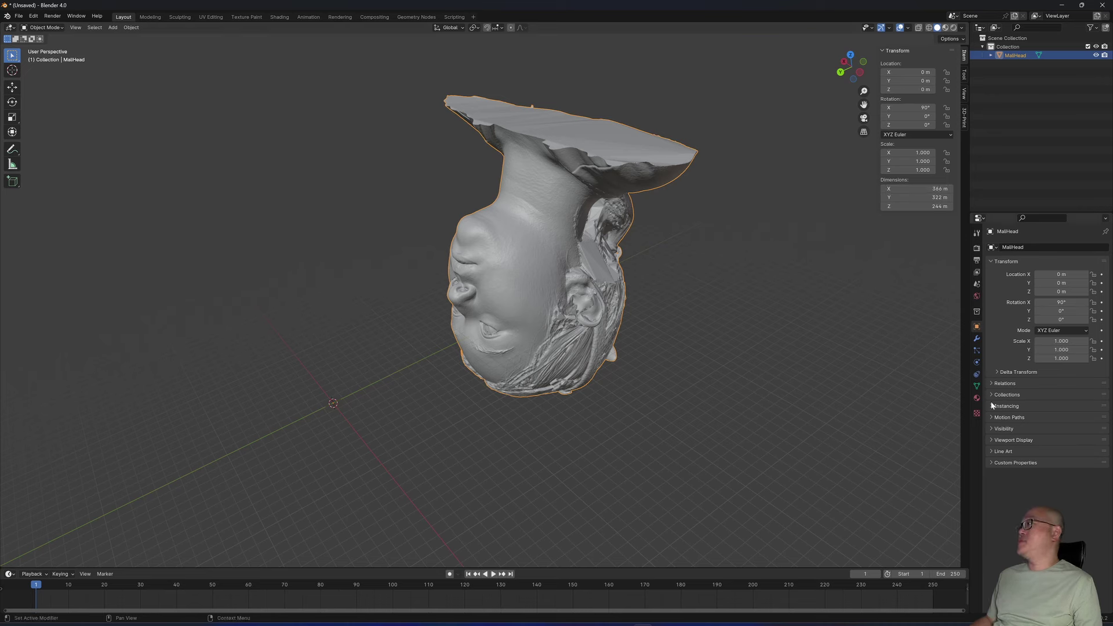
left_click(976, 283)
left_click(1059, 347)
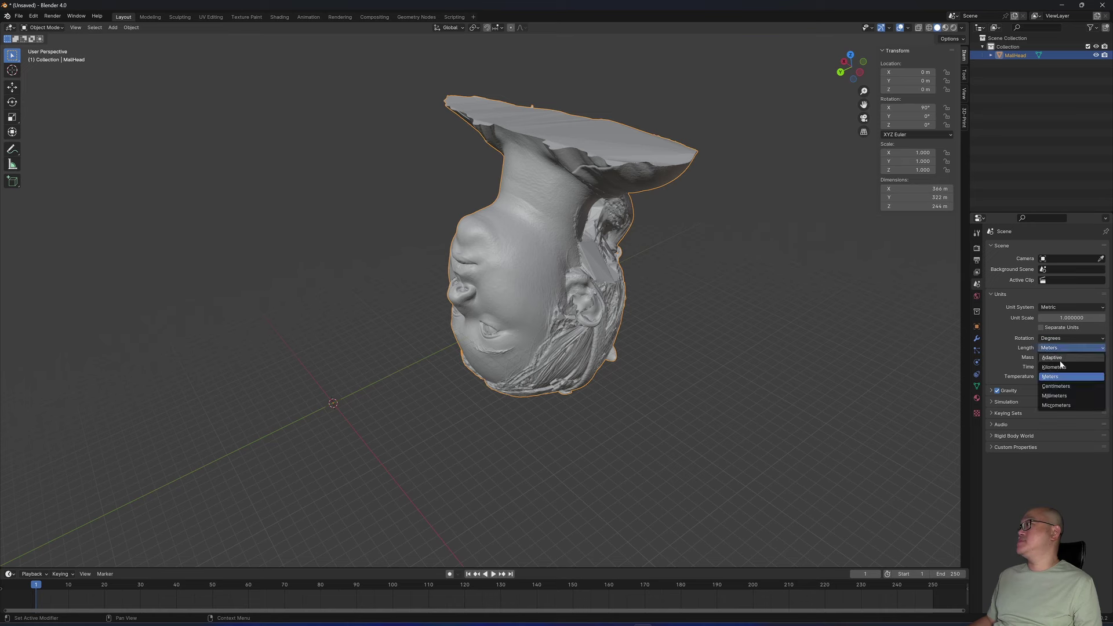
left_click(1055, 386)
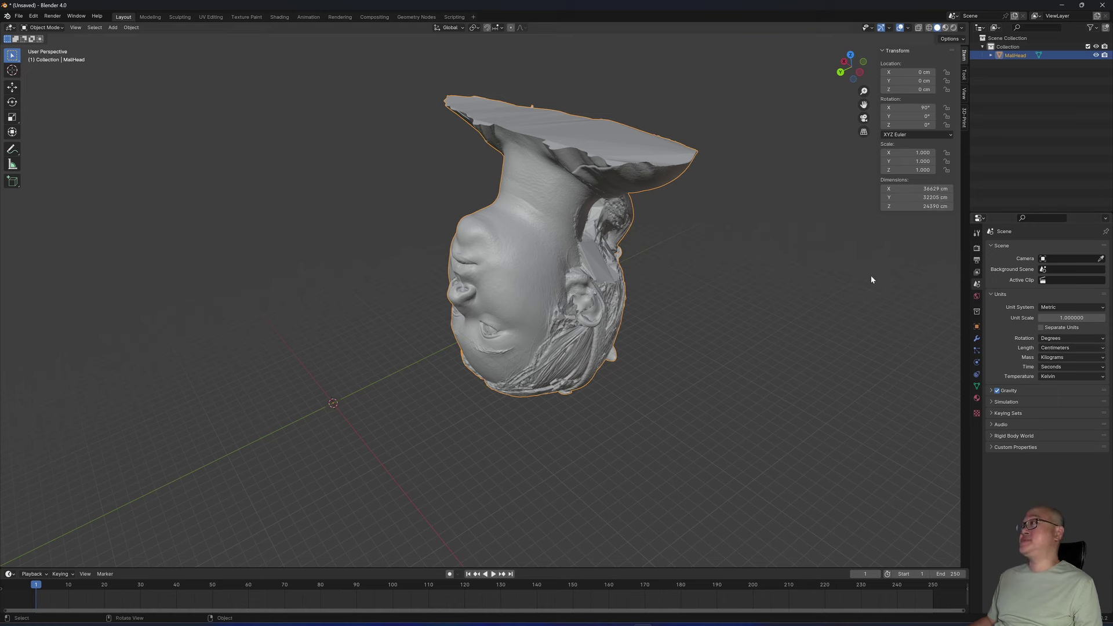
Set the head object's scale to 0.001 on X, Y and Z
double_click(909, 152)
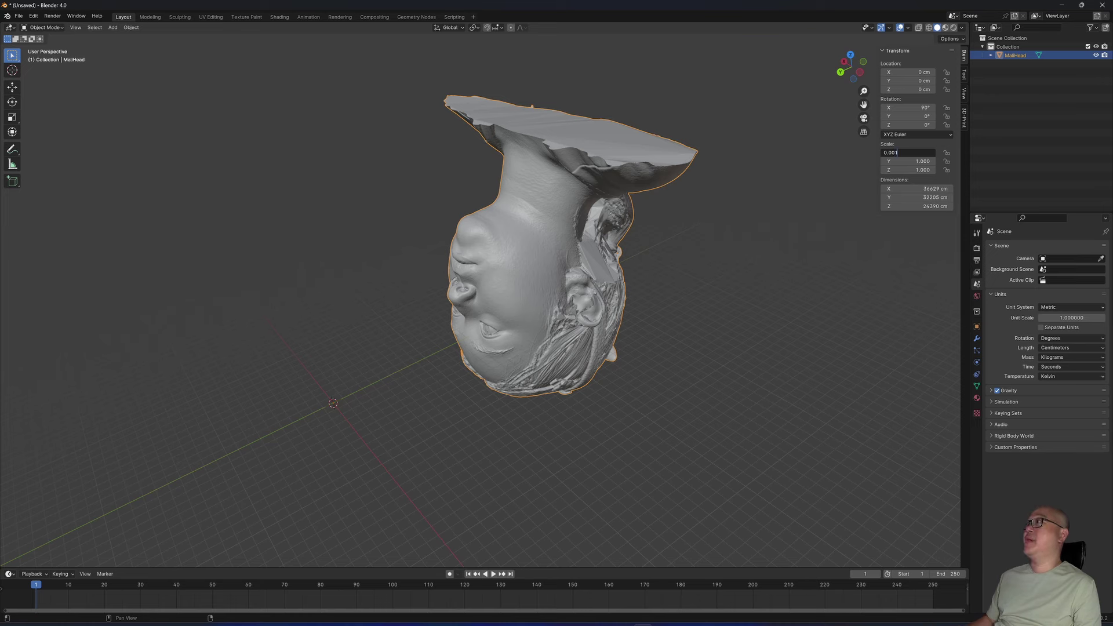
key("Tab")
type("0.001")
key("Tab")
type("0.0")
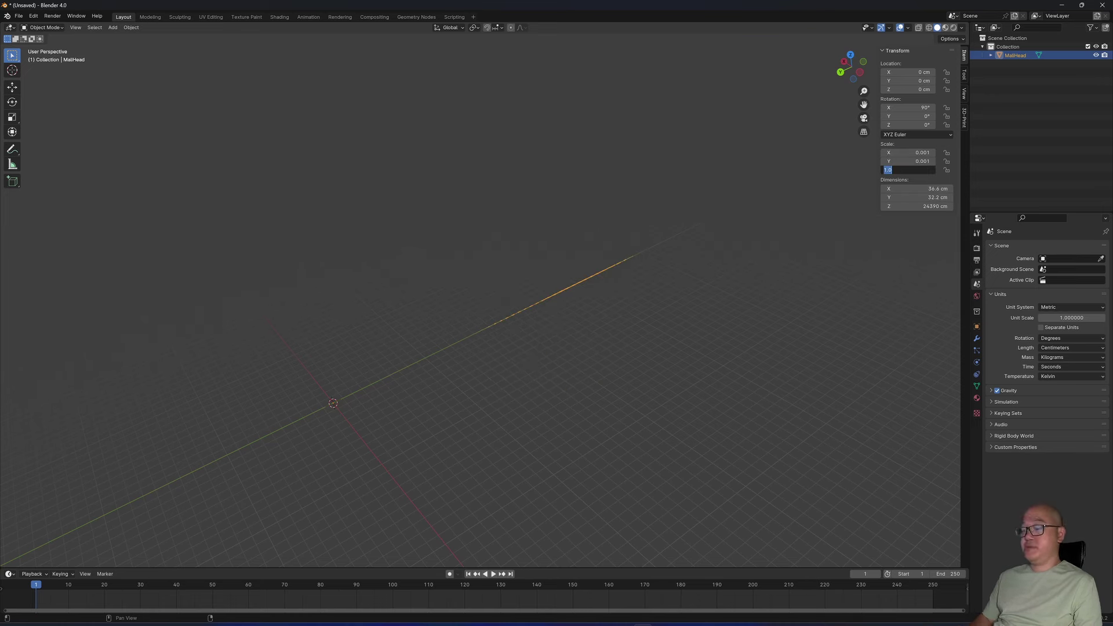
type("01")
key("Return")
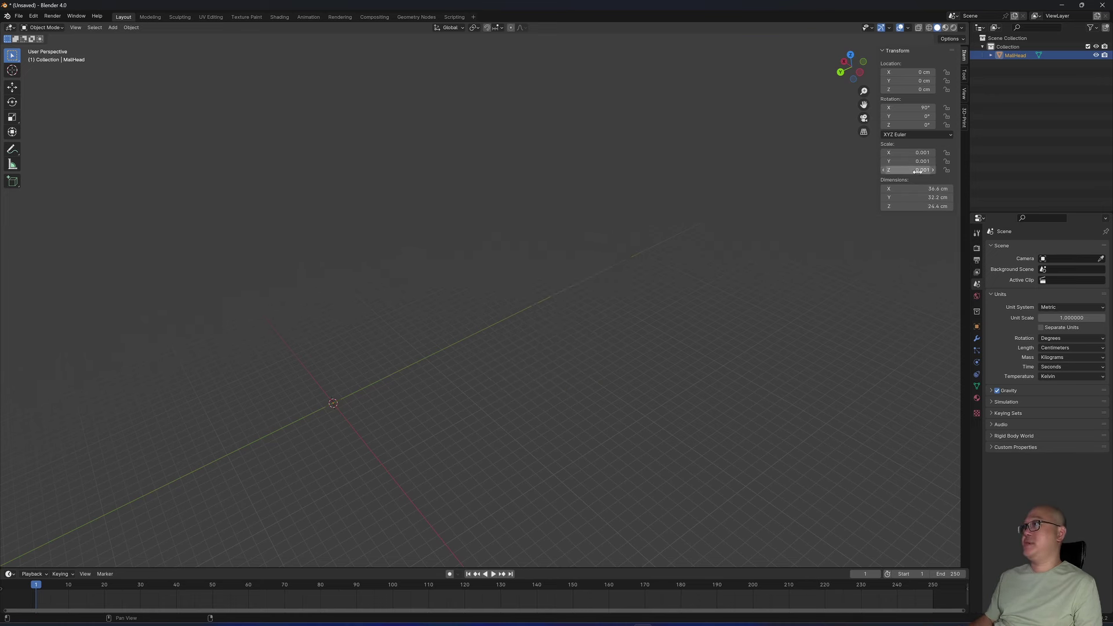
left_click(860, 251)
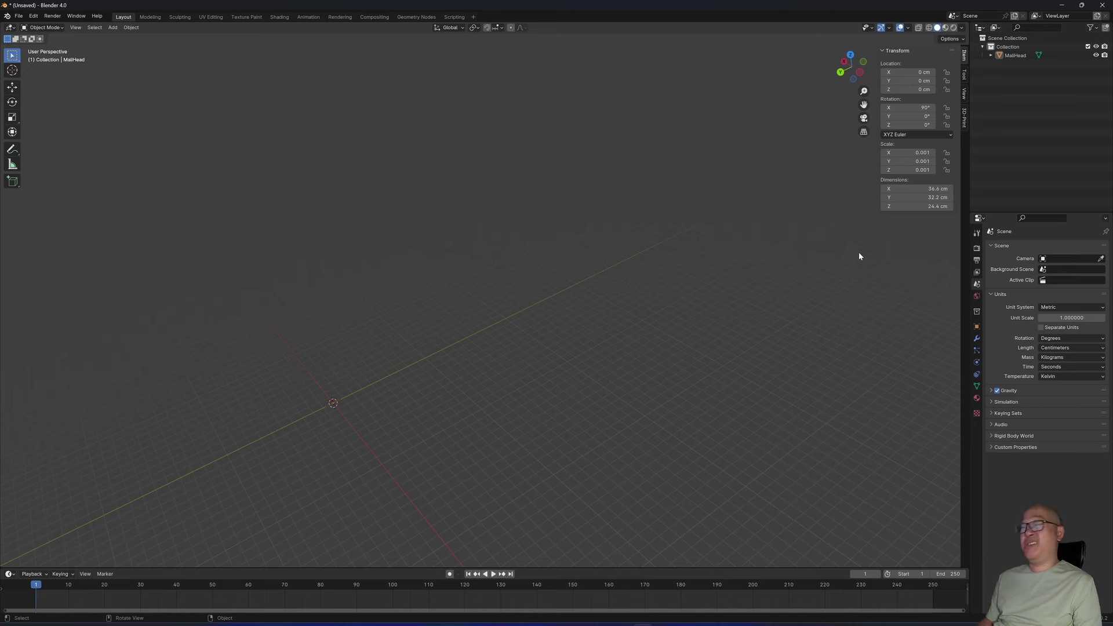
Bring the scaled head back into view and centre it with Set Origin, Geometry to Origin
key("Home")
middle_click_drag(700, 301, 499, 376)
scroll(551, 373, "down", 3)
middle_click_drag(499, 375, 545, 374)
left_click(131, 27)
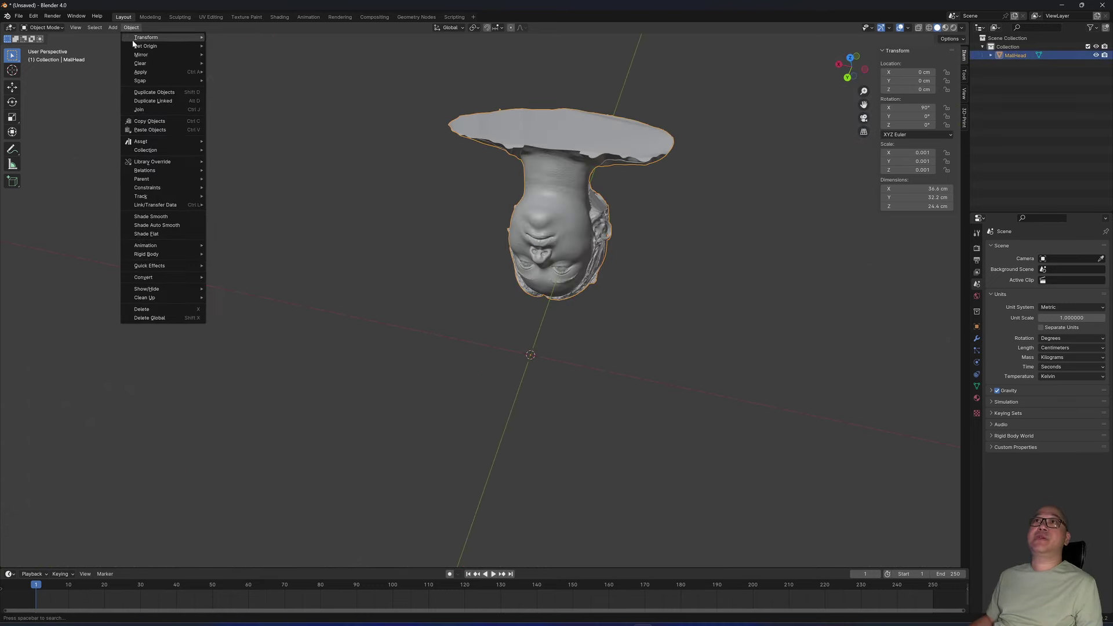
mouse_move(139, 46)
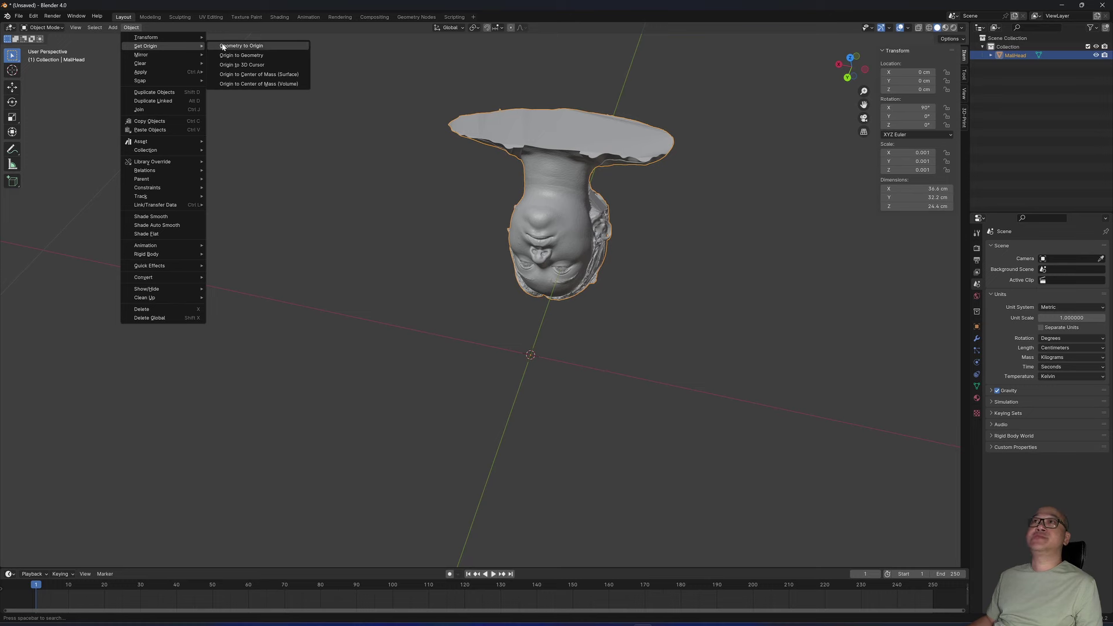
left_click(241, 46)
left_click(613, 182)
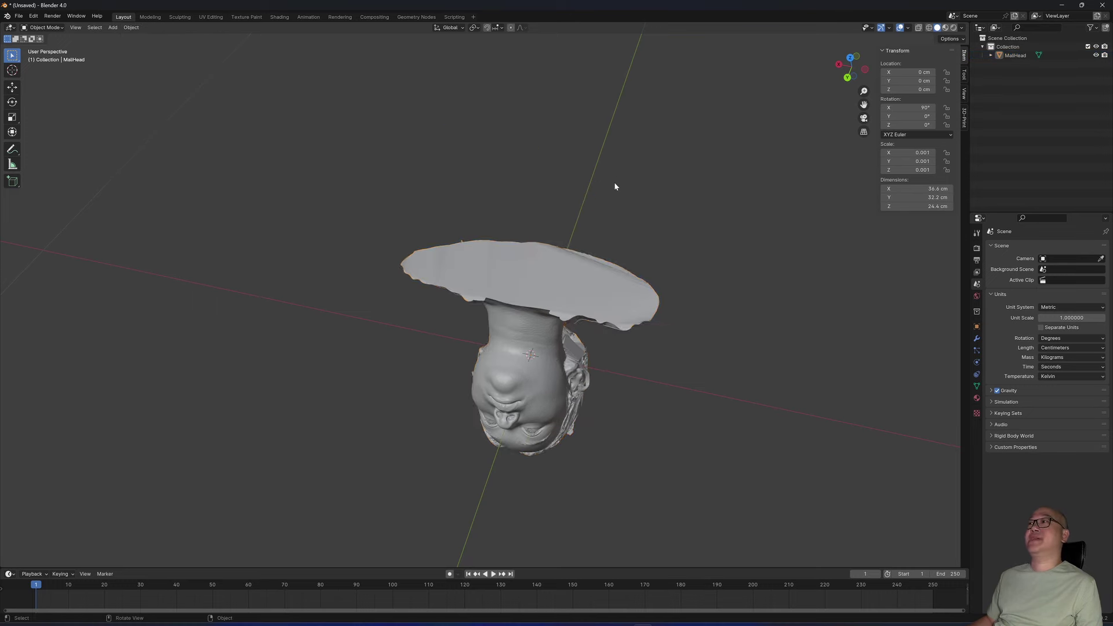
Rotate the upside-down head about 183° in the back orthographic view so it stands upright
middle_click_drag(613, 182, 652, 183)
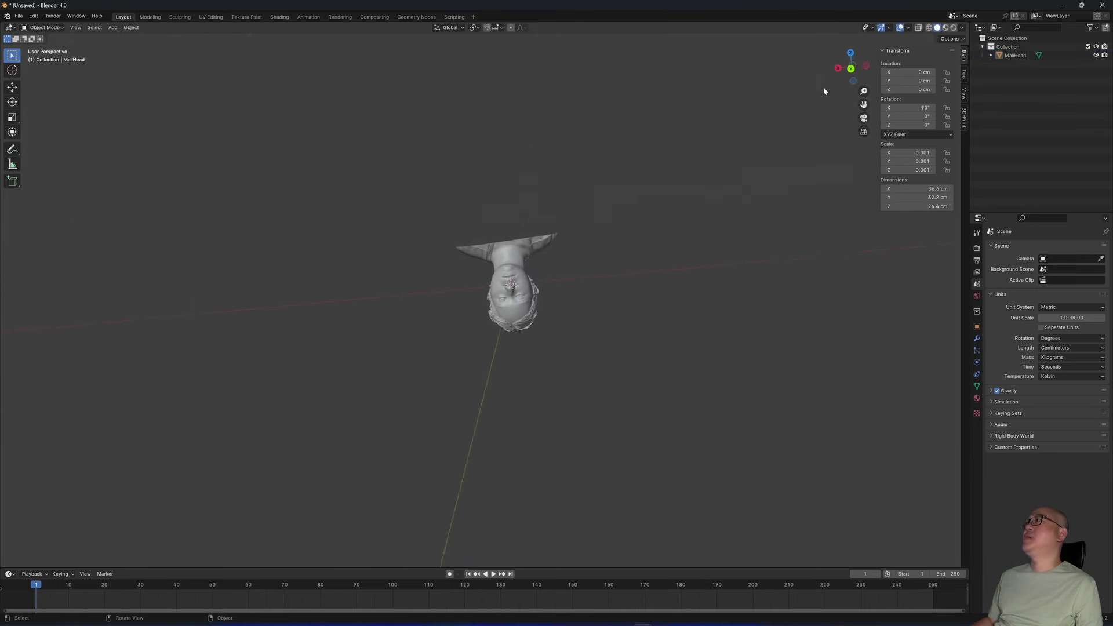
left_click(850, 73)
scroll(690, 227, "up", 3)
scroll(690, 228, "down", 2)
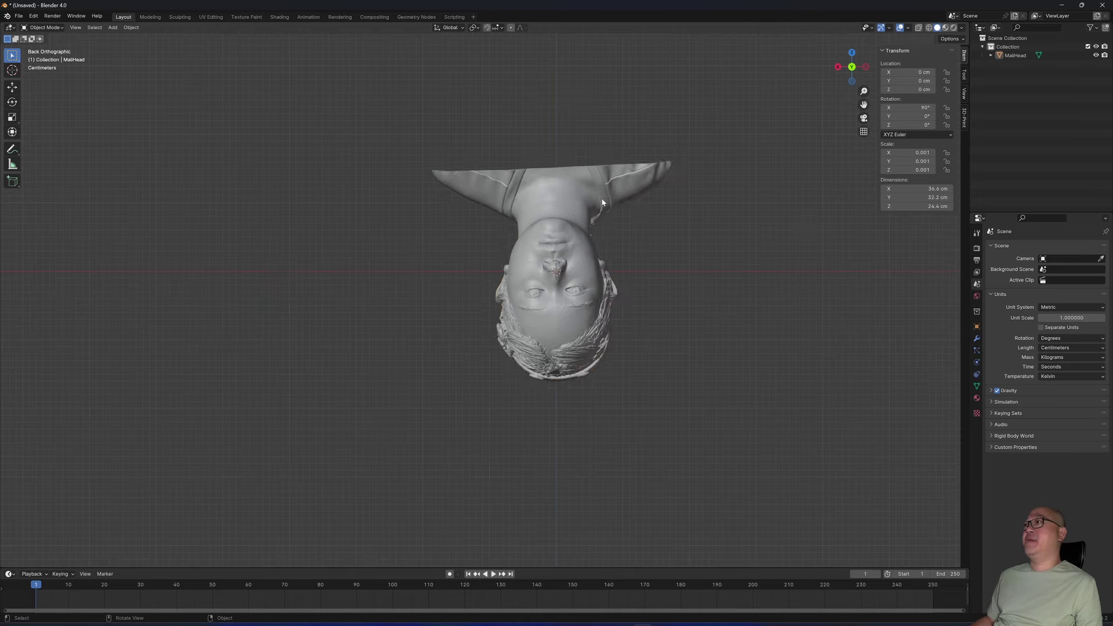
left_click(600, 197)
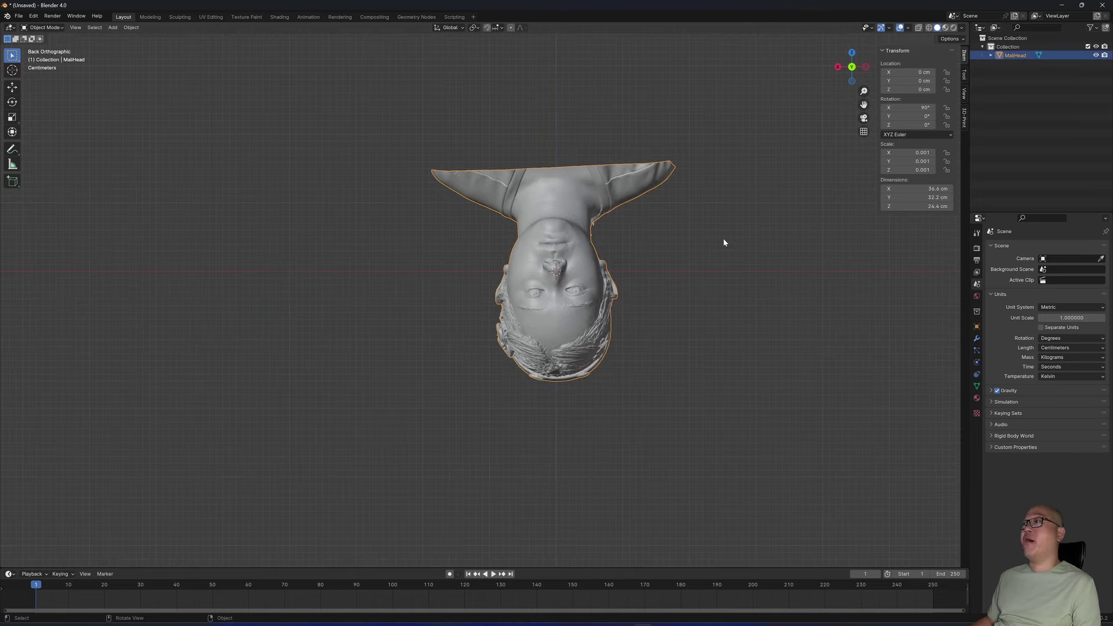
key("r")
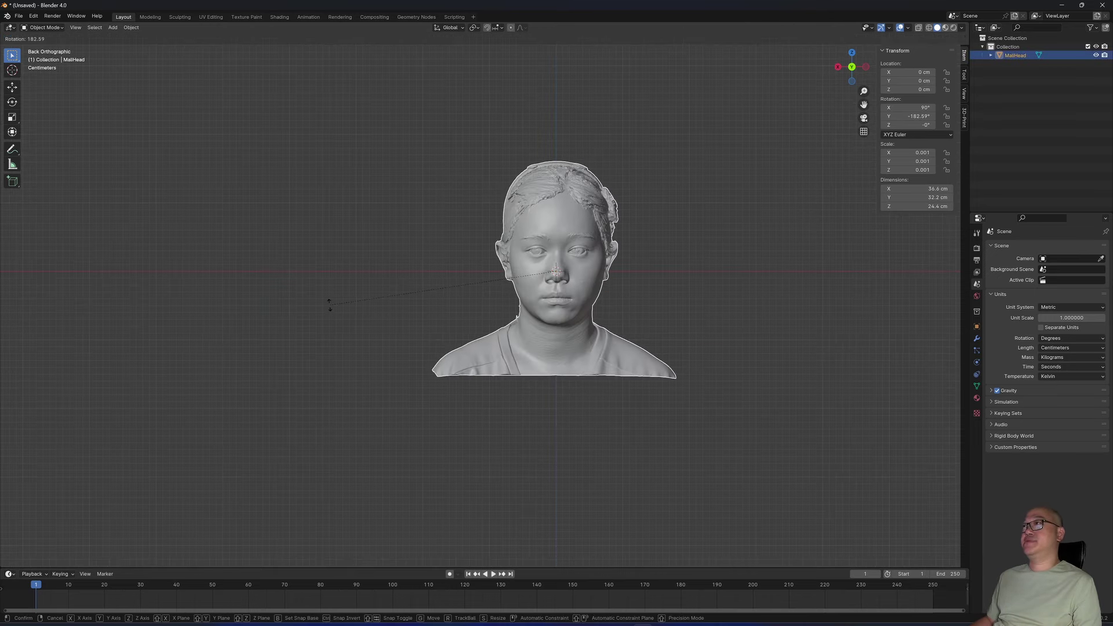
left_click(329, 304)
In the left orthographic view, tilt the head to an X rotation of about 81.3° to level it
left_click(866, 67)
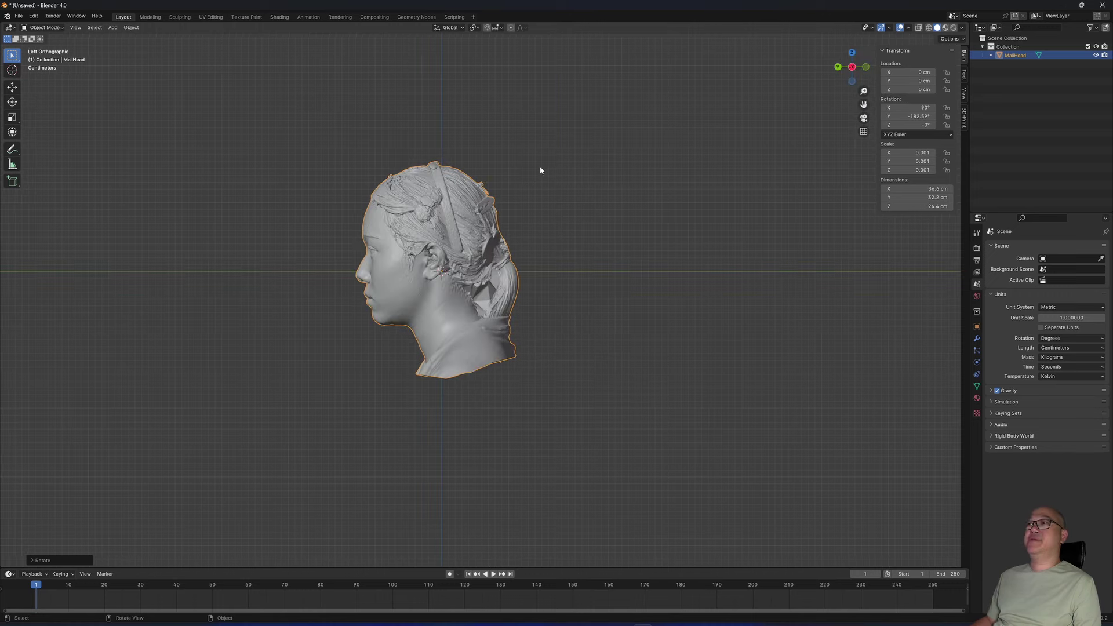
key("r")
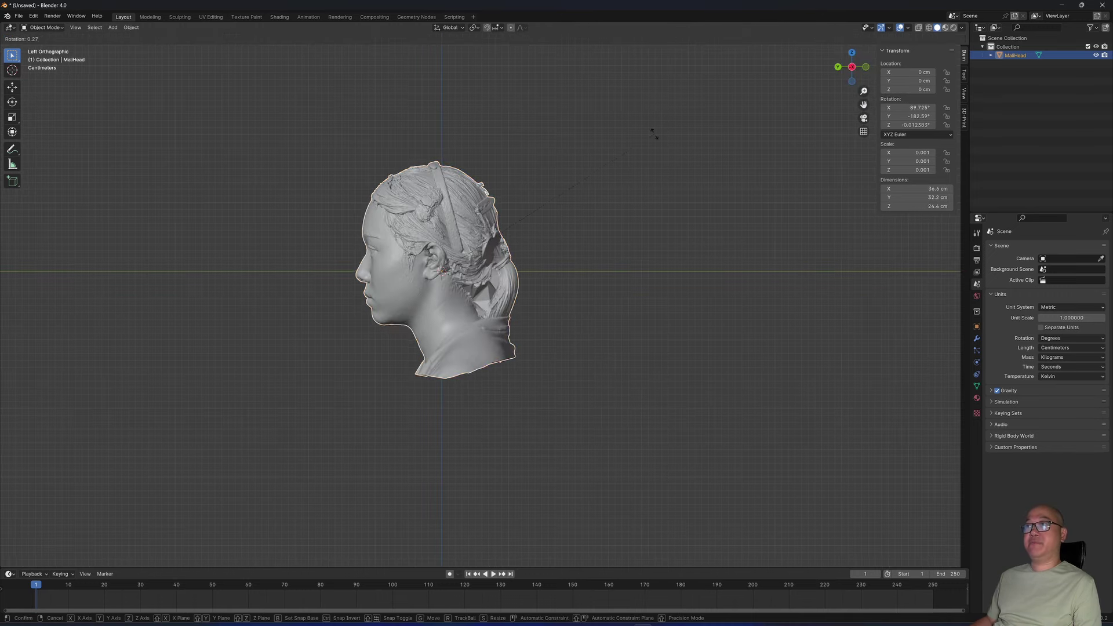
left_click(660, 180)
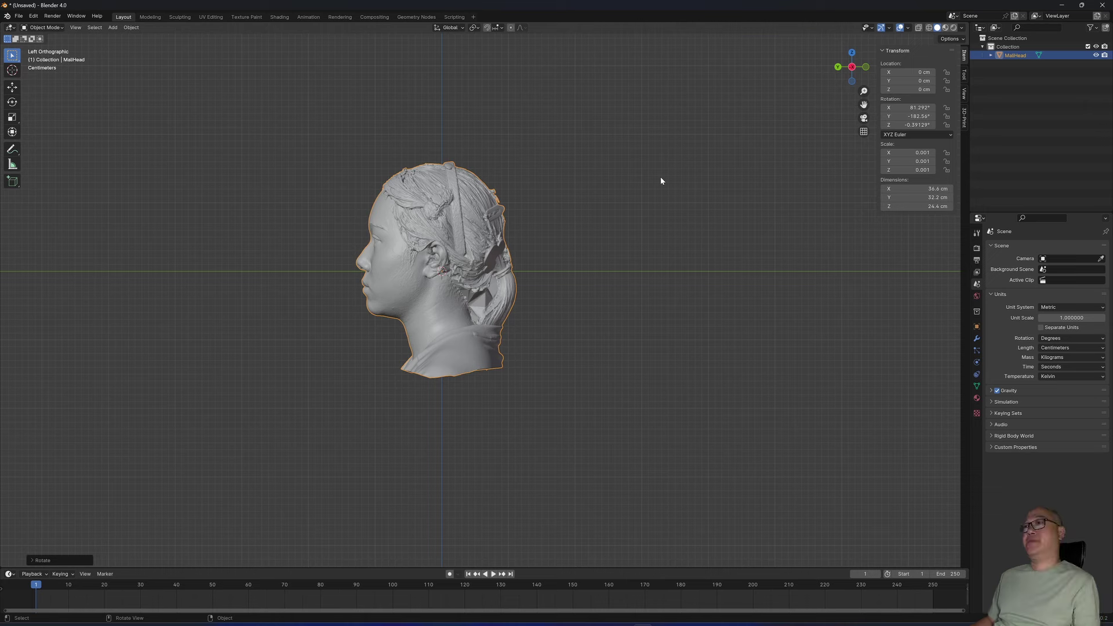
left_click(620, 222)
key("ctrl+z")
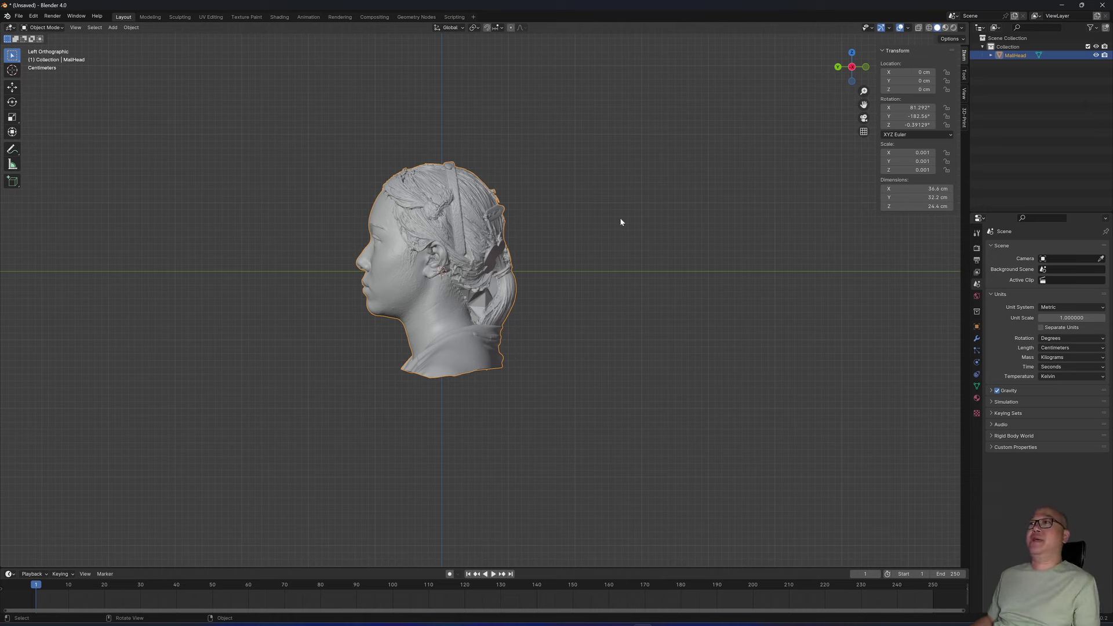
Move the head up about 20 cm along Z so the bust sits above the ground plane
left_click(12, 87)
left_click_drag(442, 238, 446, 96)
left_click(665, 186)
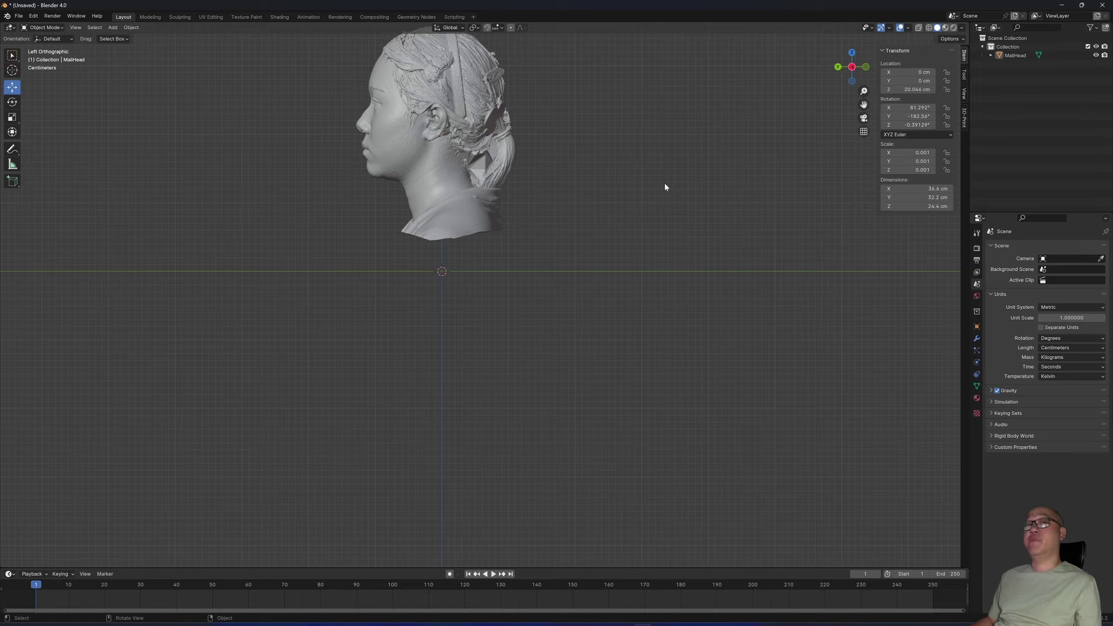
Select the bust and turn on the Statistics viewport overlay to show its mesh counts
middle_click_drag(665, 186, 596, 198)
left_click(596, 198)
left_click(908, 29)
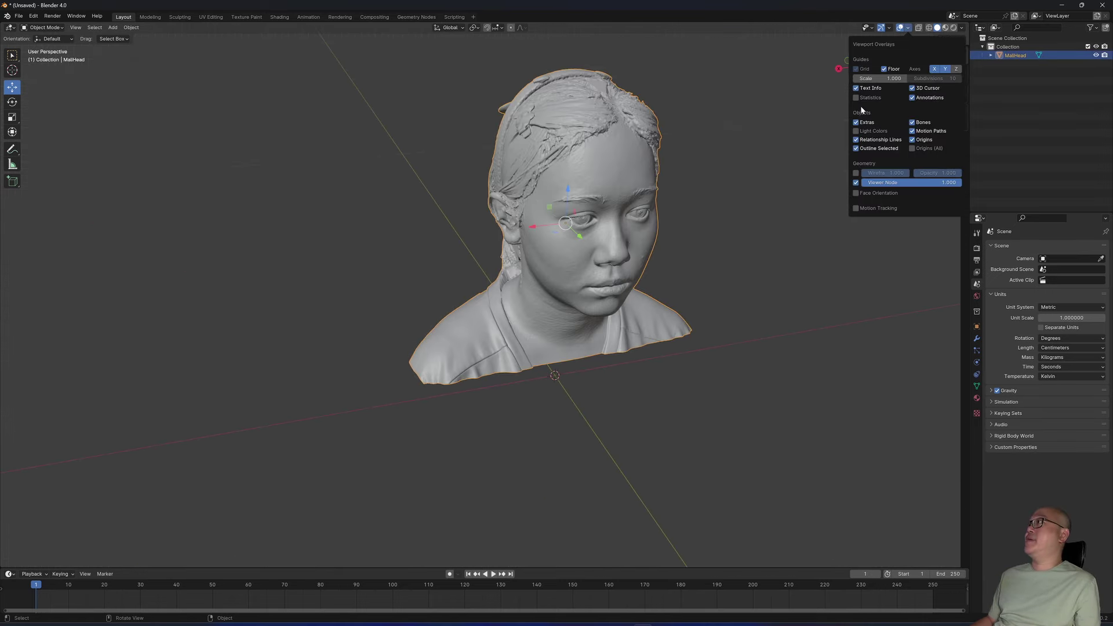
left_click(856, 98)
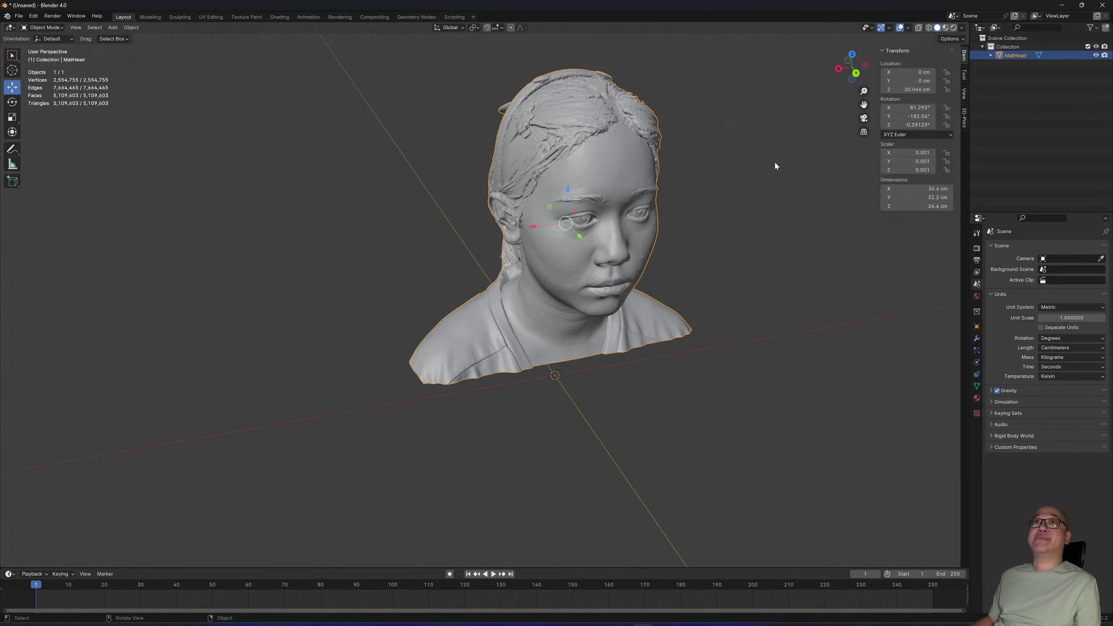
left_click(745, 195)
Examine the scanned face and hair detail up close and from a distance
middle_click_drag(746, 195, 691, 216)
scroll(701, 209, "up", 2)
scroll(708, 208, "up", 2)
scroll(578, 163, "up", 3)
scroll(579, 163, "down", 4)
scroll(667, 223, "down", 2)
scroll(666, 224, "up", 2)
scroll(717, 235, "up", 2)
scroll(716, 235, "down", 3)
scroll(690, 216, "up", 2)
Apply All Transforms to the head object
left_click(580, 203)
left_click(131, 27)
mouse_move(152, 74)
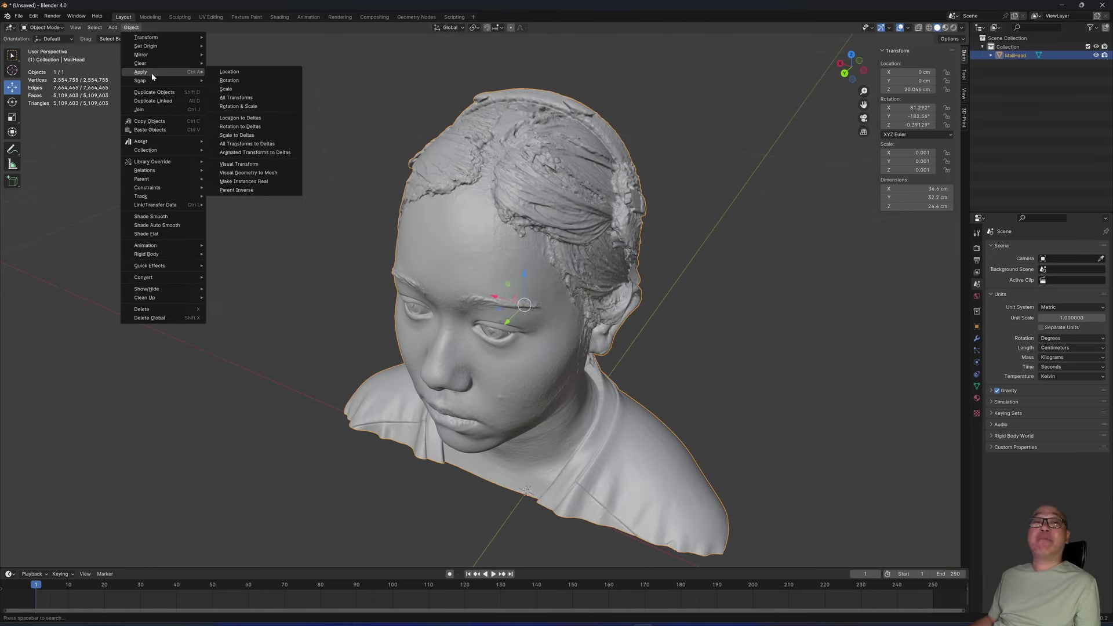
left_click(233, 98)
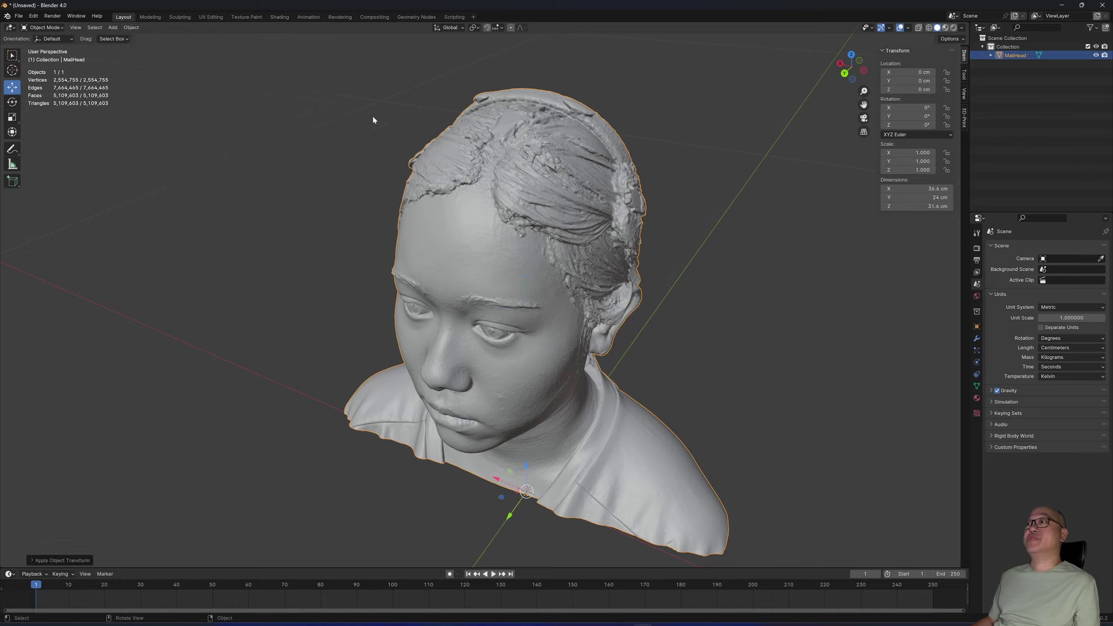
Deselect the head and save the project as MaliHeadShot.blend in the scan folder
middle_click_drag(671, 190, 712, 195)
left_click(713, 195)
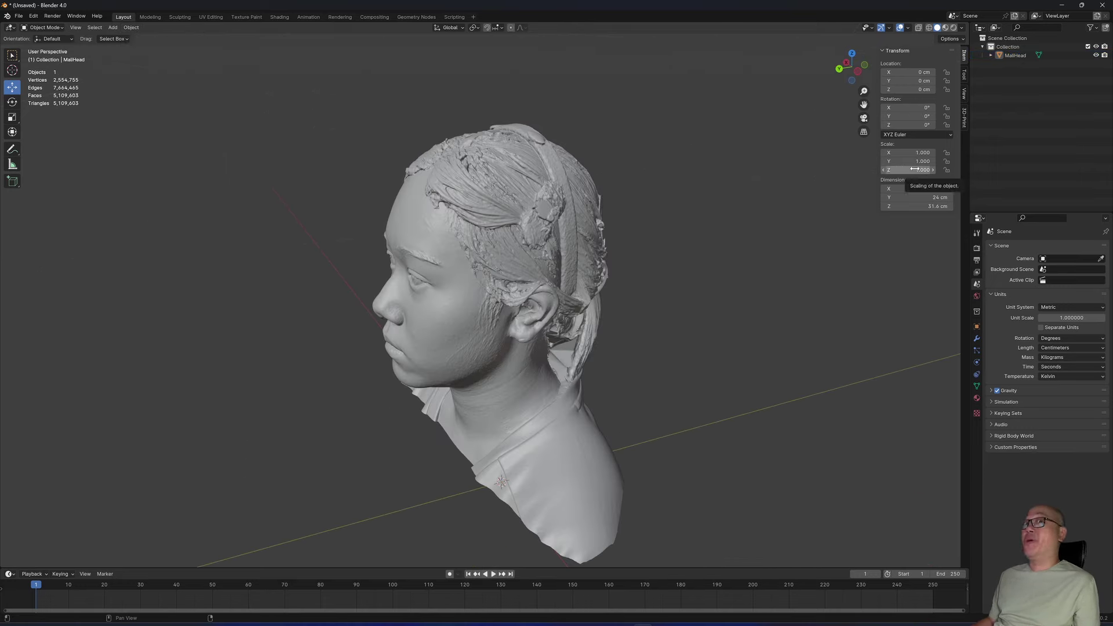
left_click(20, 18)
left_click(31, 72)
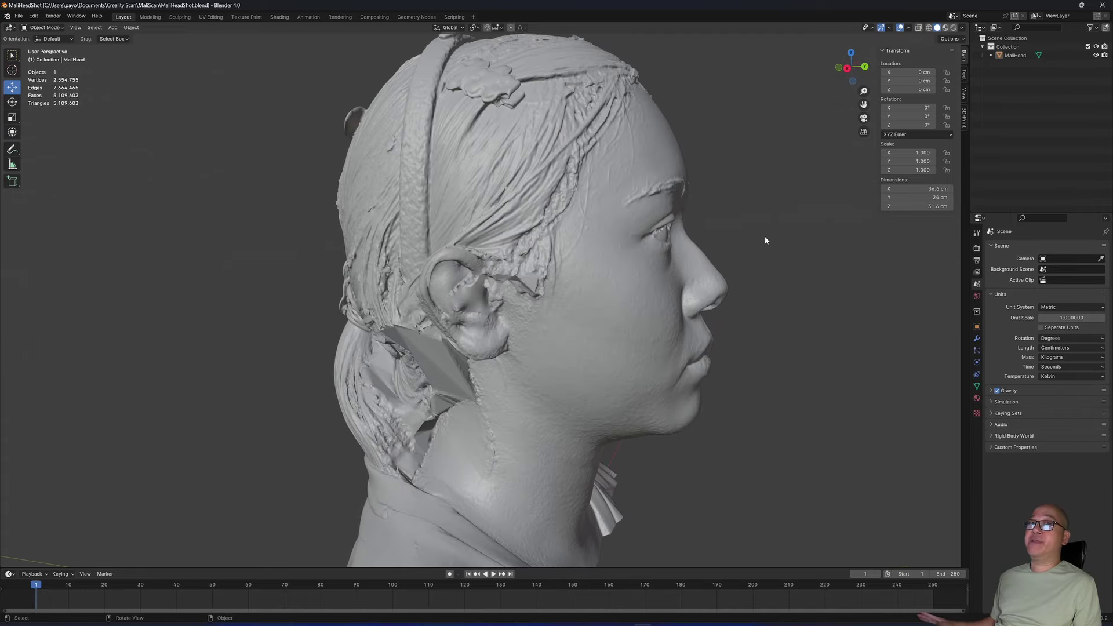
Put the whole head mesh into Edit Mode and enable X-ray so selections reach through the surface
middle_click_drag(764, 237, 654, 248)
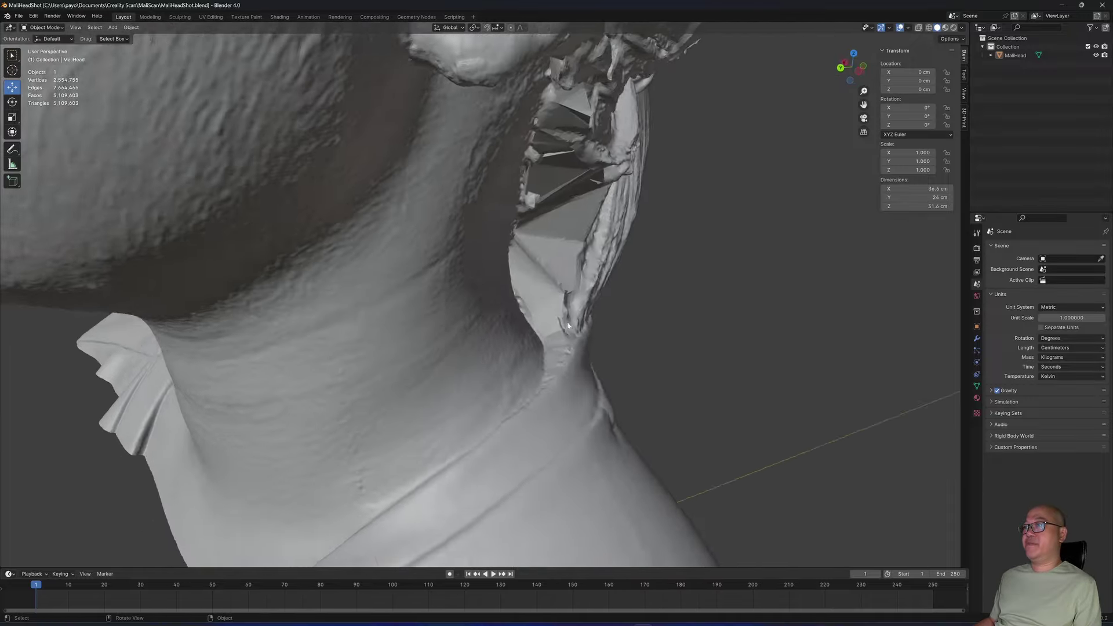
key("a")
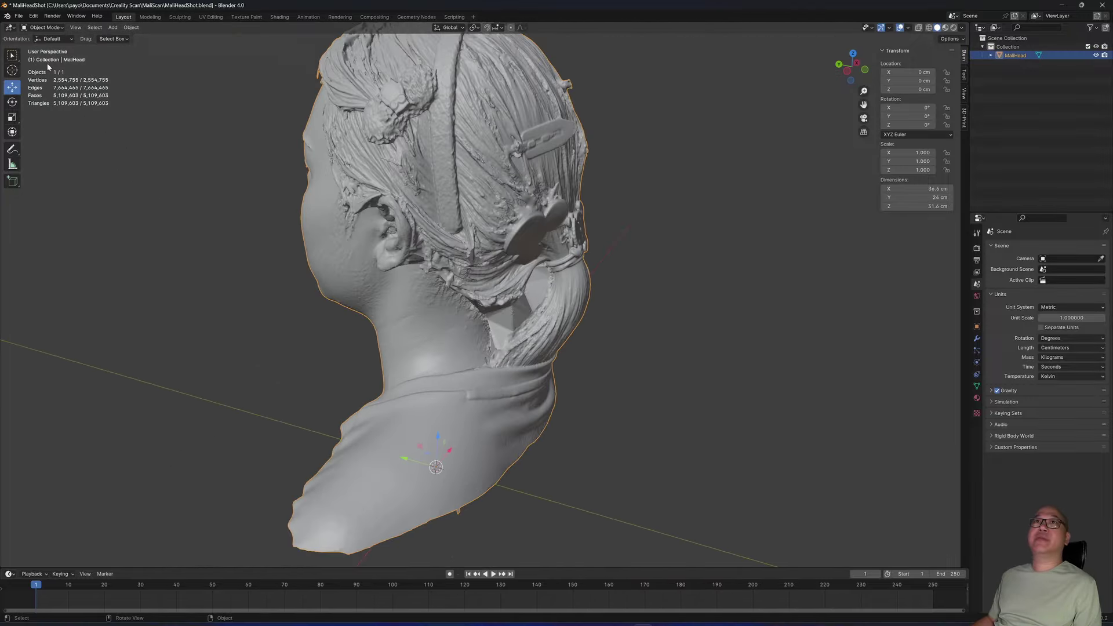
left_click(42, 27)
left_click(42, 47)
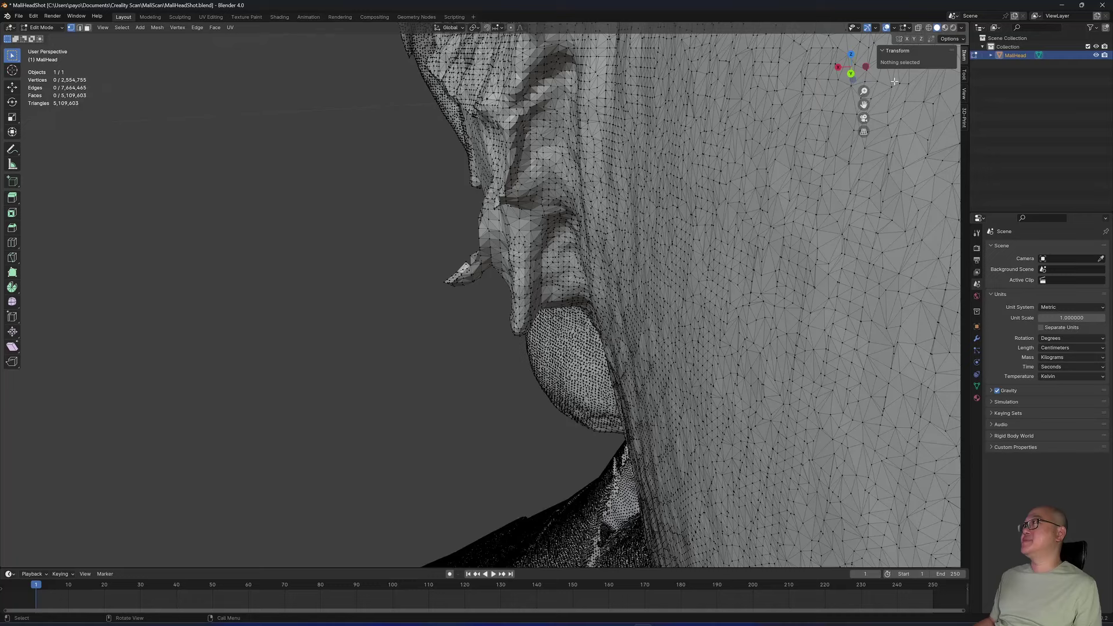
left_click(918, 28)
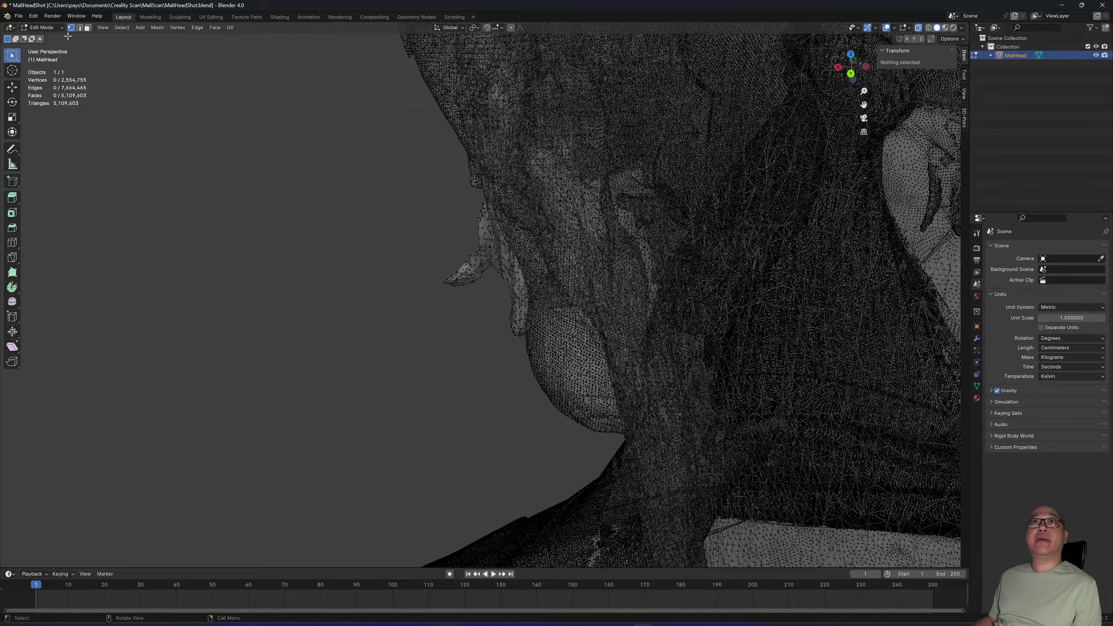
left_click(17, 62)
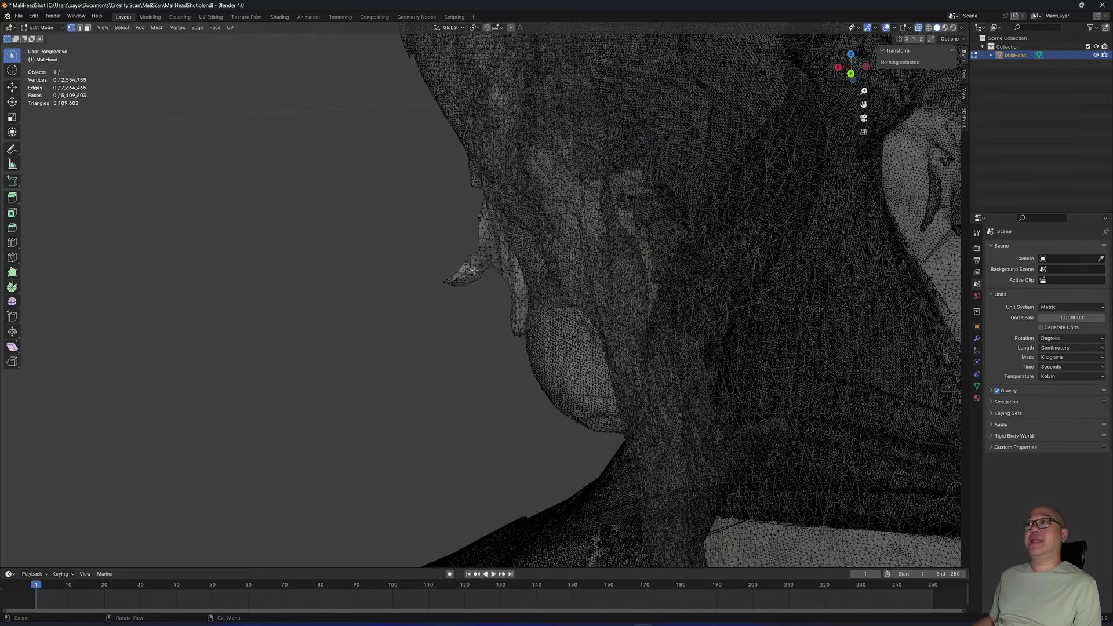
Delete the vertices of the stray scan fragments sticking out around the hair and return to Object Mode
mouse_move(488, 239)
left_mouse_down()
mouse_move(441, 307)
mouse_move(475, 211)
left_mouse_up()
key("x")
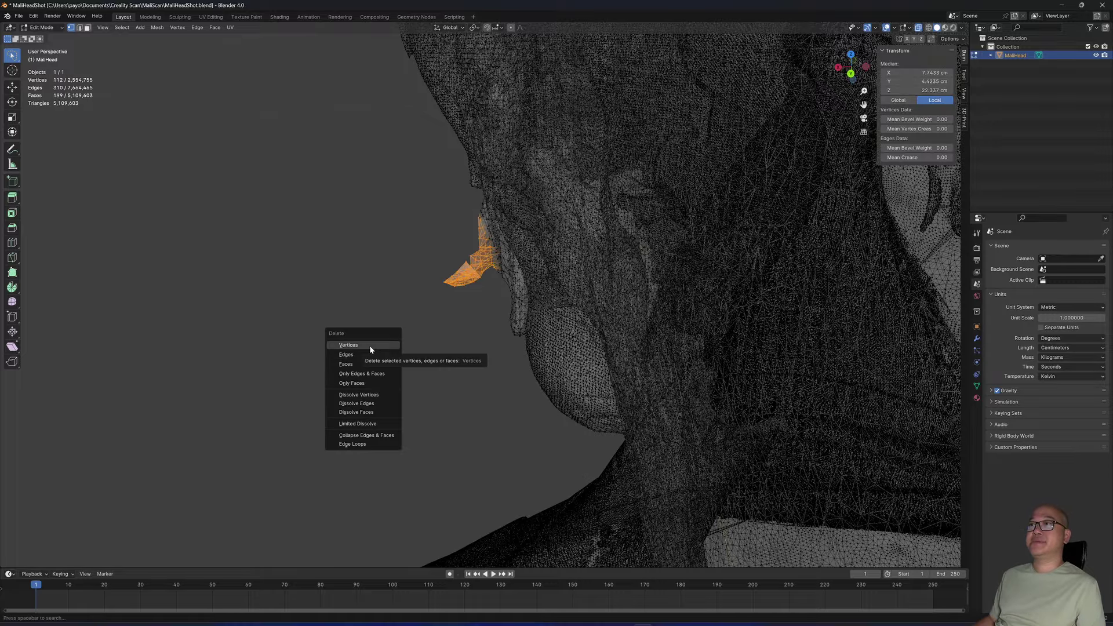
left_click(370, 346)
scroll(579, 229, "down", 4)
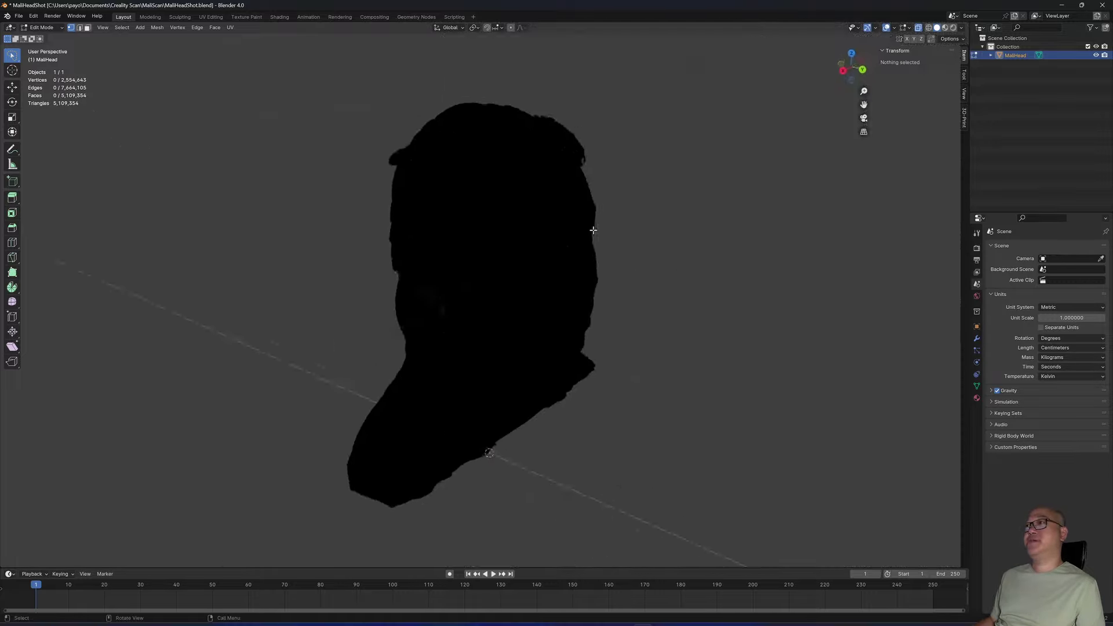
scroll(593, 228, "up", 6)
middle_click_drag(596, 228, 792, 254)
key("Tab")
scroll(793, 254, "down", 5)
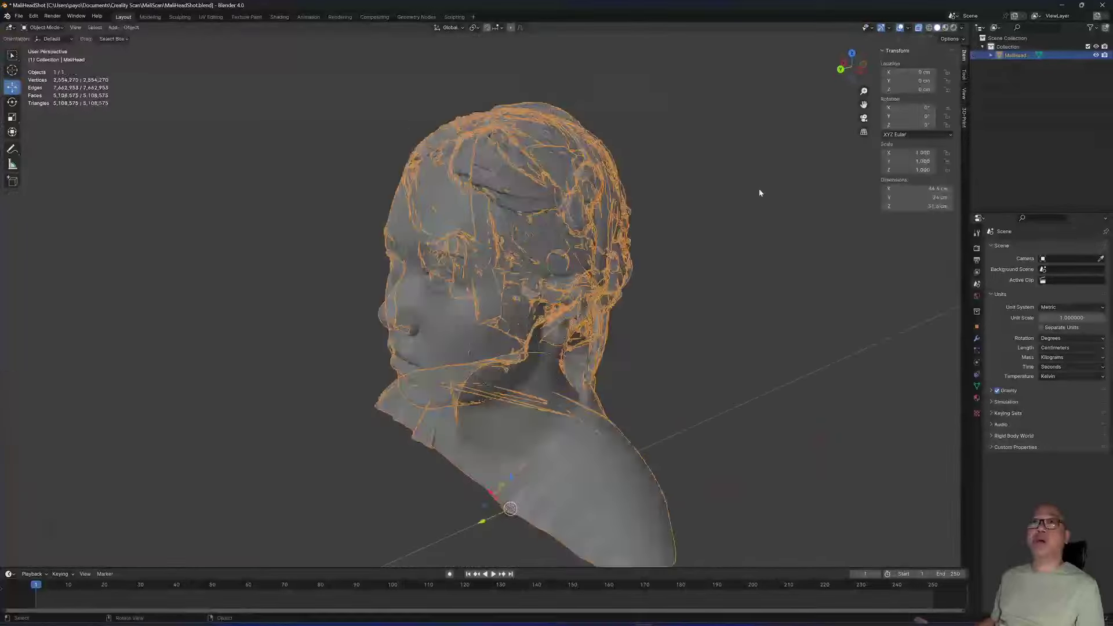
middle_click_drag(759, 191, 635, 229)
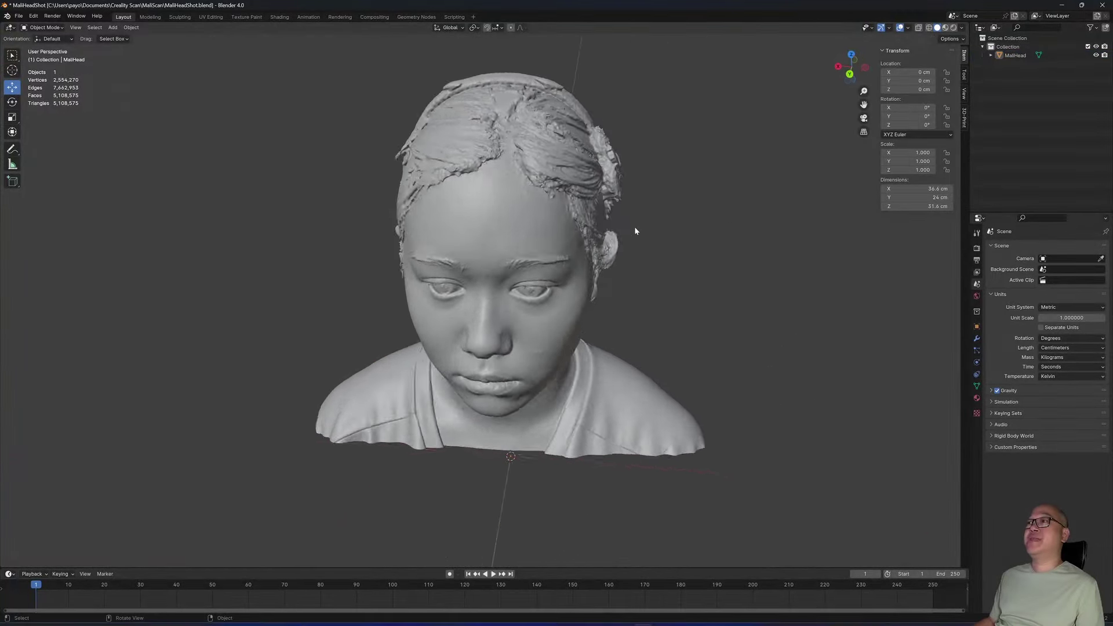
Add a Remesh modifier to the head object
left_click(634, 226)
scroll(634, 226, "up", 2)
scroll(544, 222, "up", 3)
middle_click_drag(578, 255, 580, 179)
scroll(560, 230, "up", 2)
left_click(976, 338)
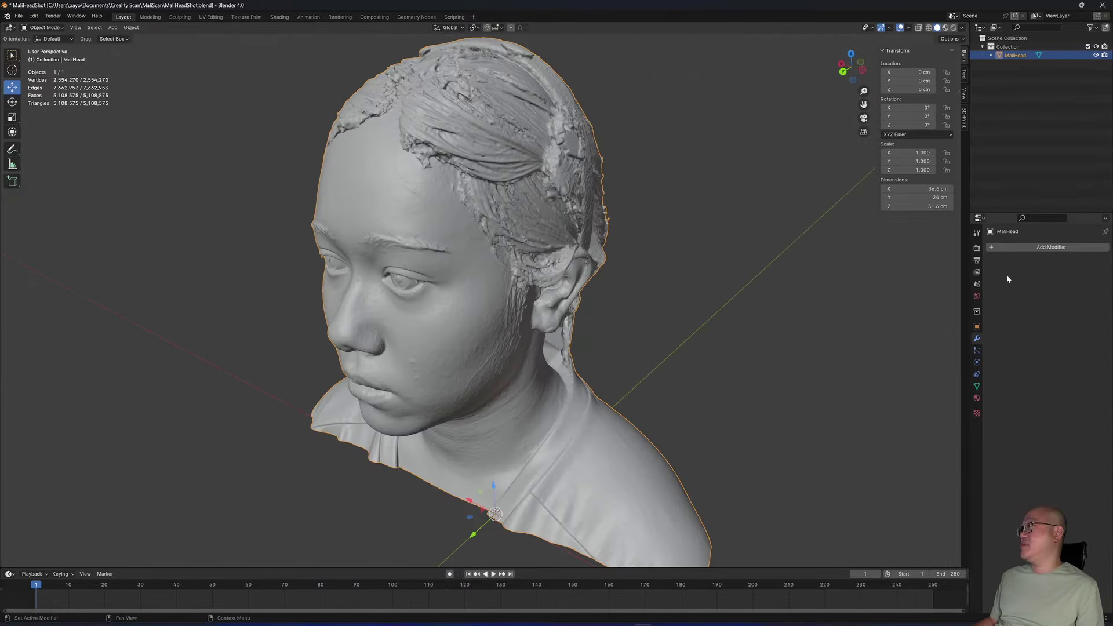
left_click(992, 248)
mouse_move(983, 284)
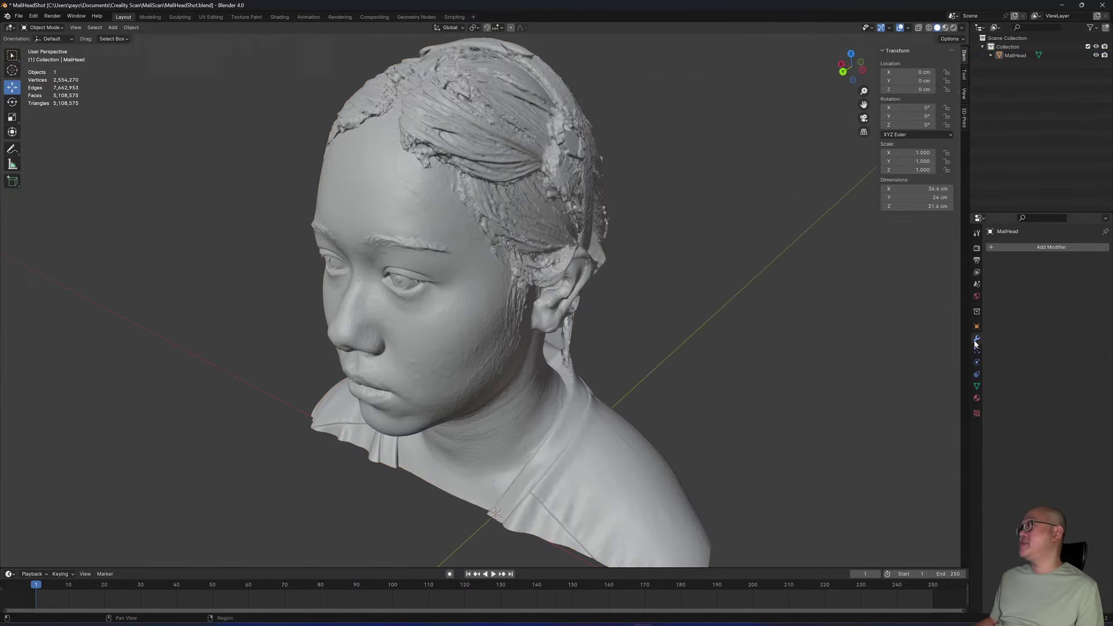
left_click(989, 247)
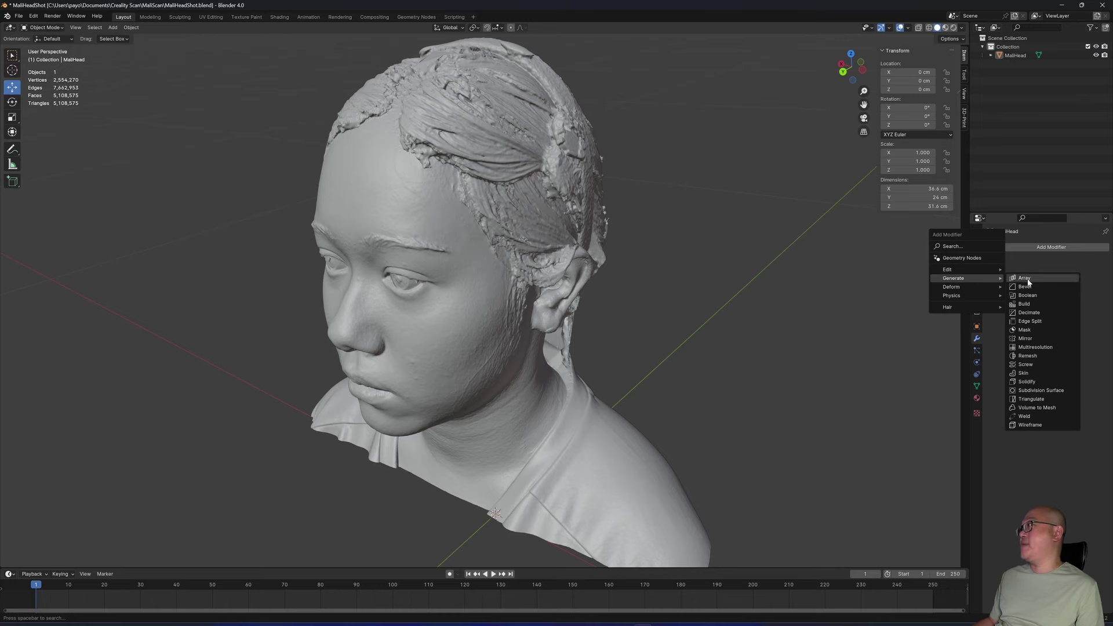
left_click(1043, 356)
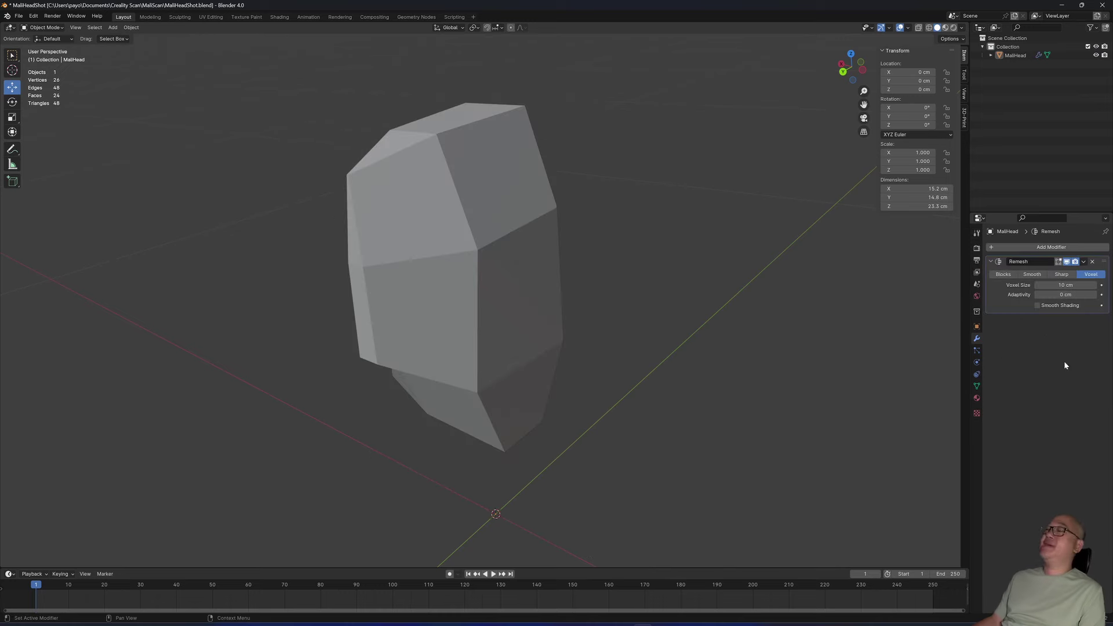
Set the Remesh modifier to Smooth mode with an octree depth of 10 and apply it
middle_click_drag(725, 319, 792, 286)
left_click(1031, 275)
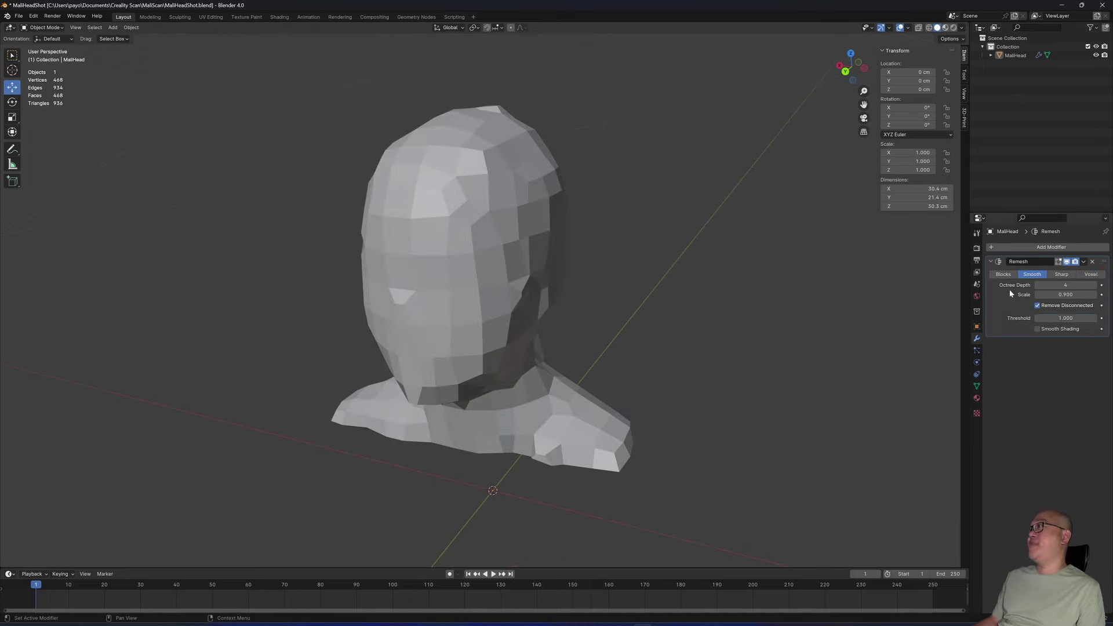
left_click(1074, 285)
type("10")
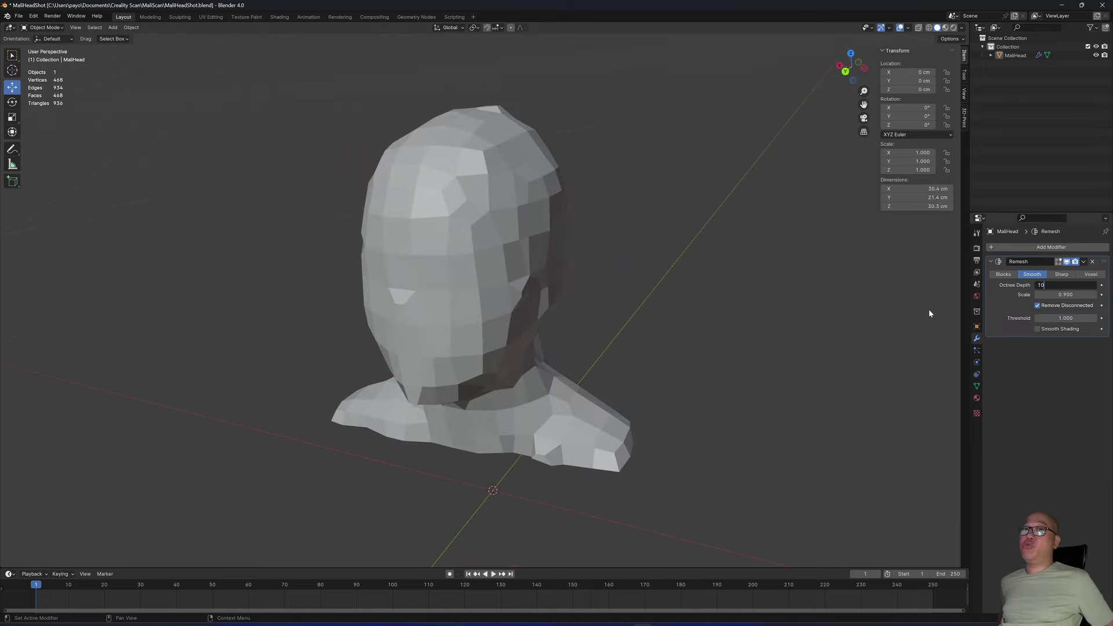
key("Return")
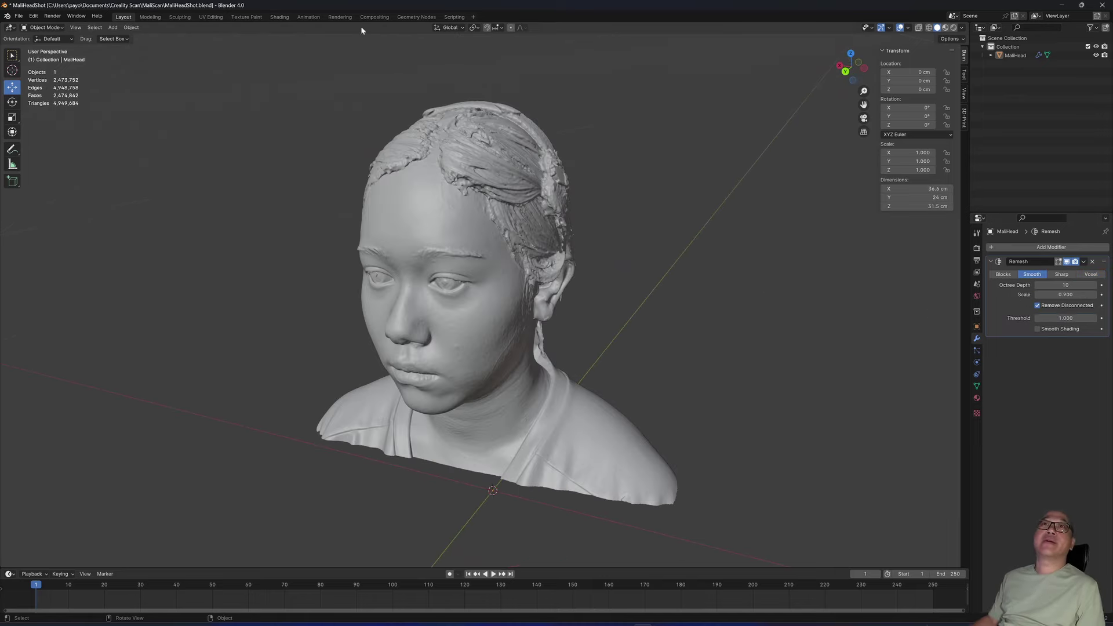
middle_click_drag(50, 103, 669, 339)
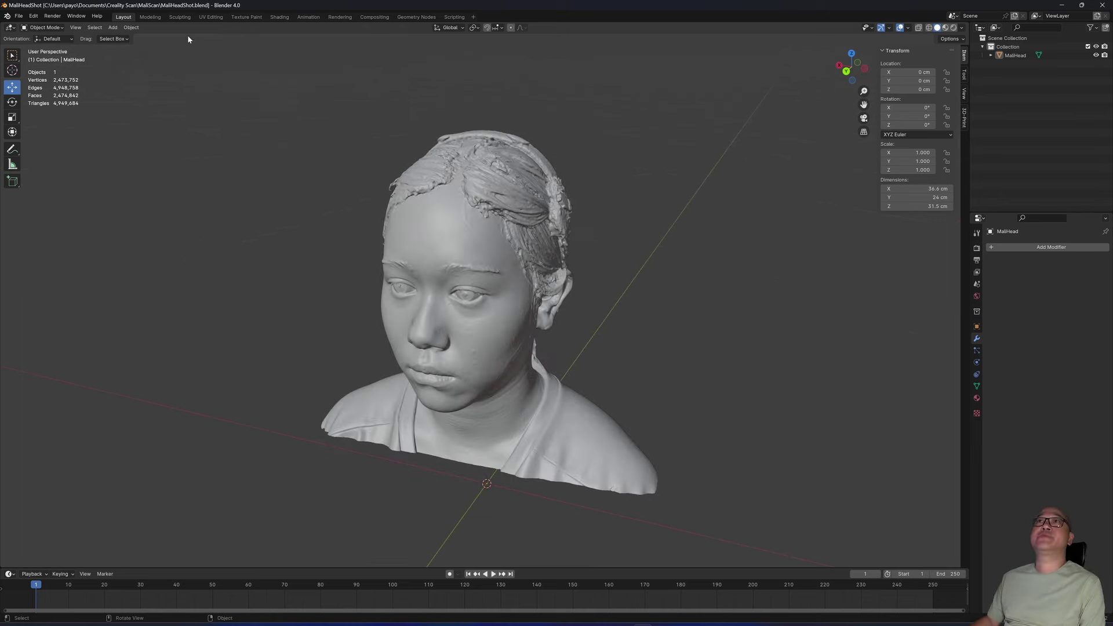
Switch to the Sculpting workspace, frame the head and choose the Smooth brush
left_click(179, 16)
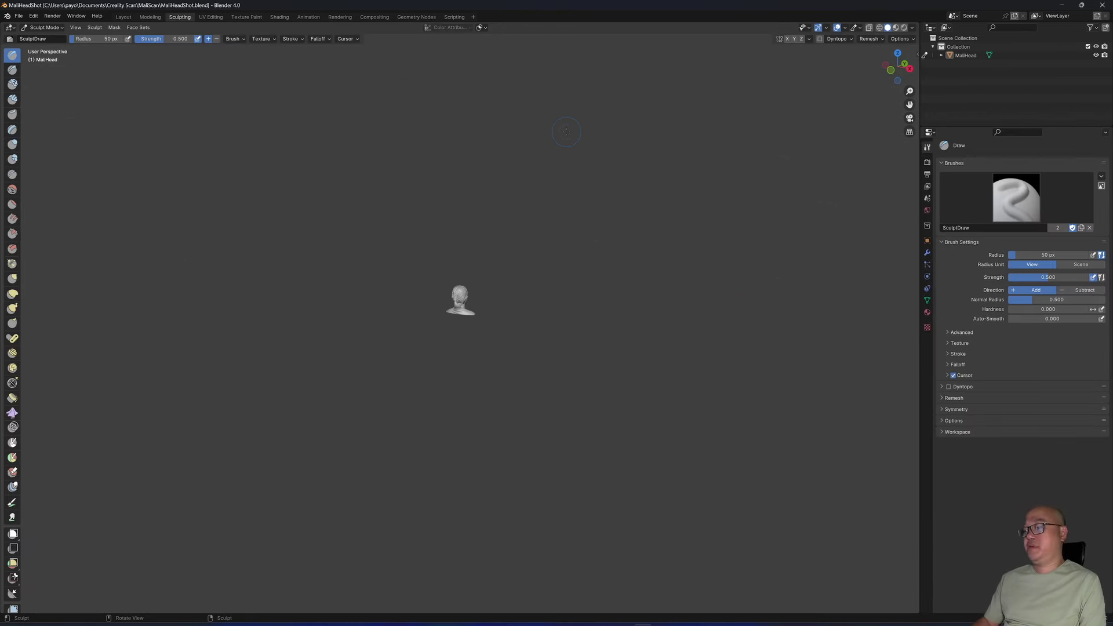
key("Home")
middle_click_drag(567, 133, 330, 142)
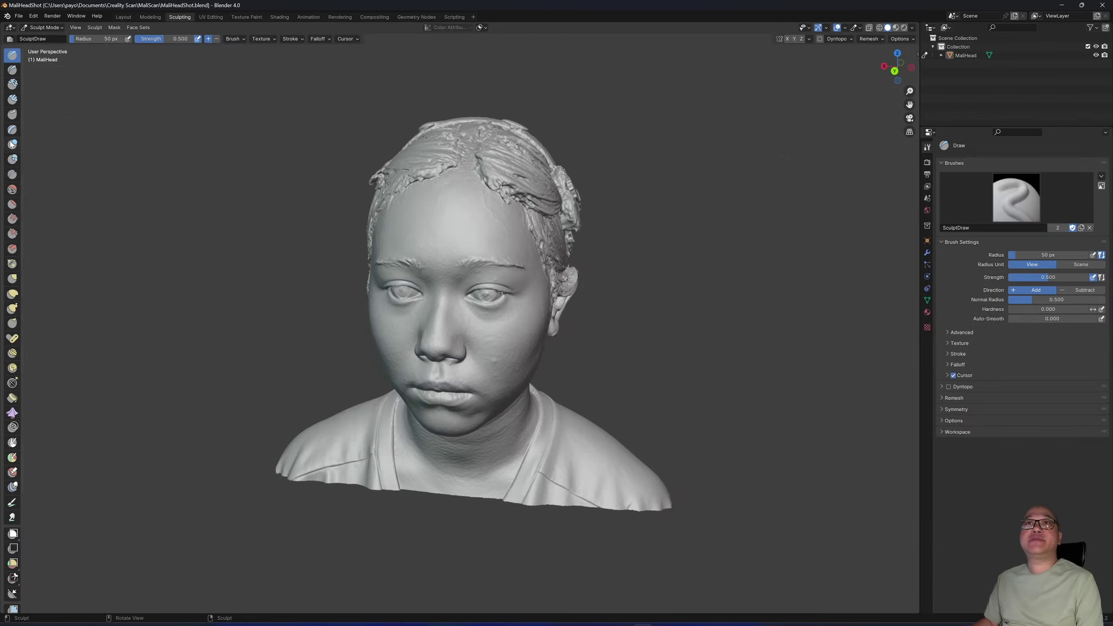
left_click(12, 190)
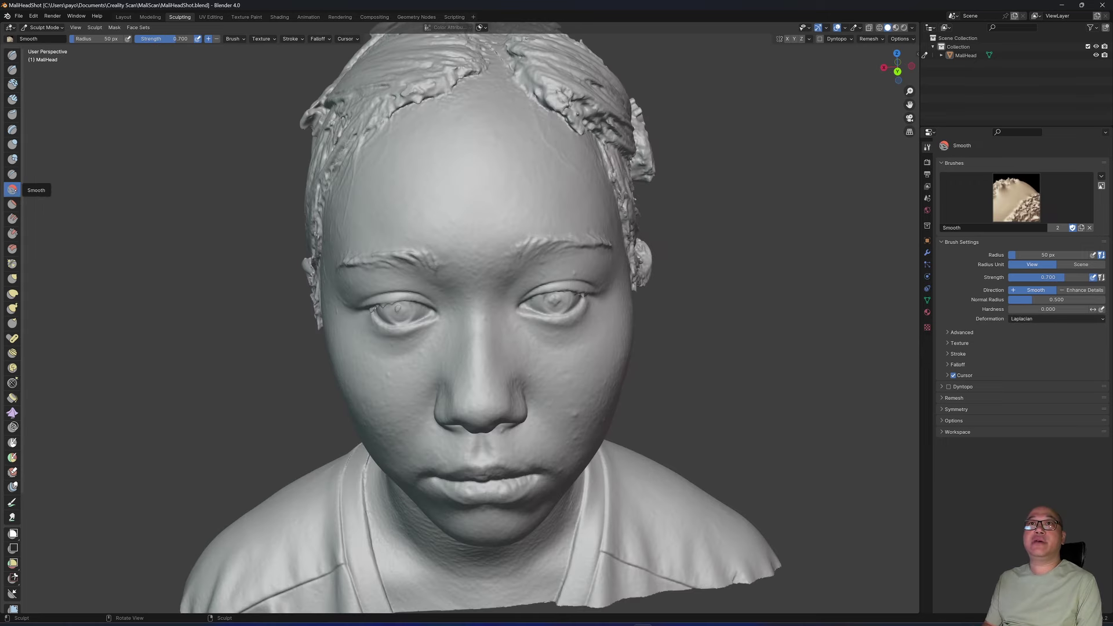
scroll(588, 360, "up", 3)
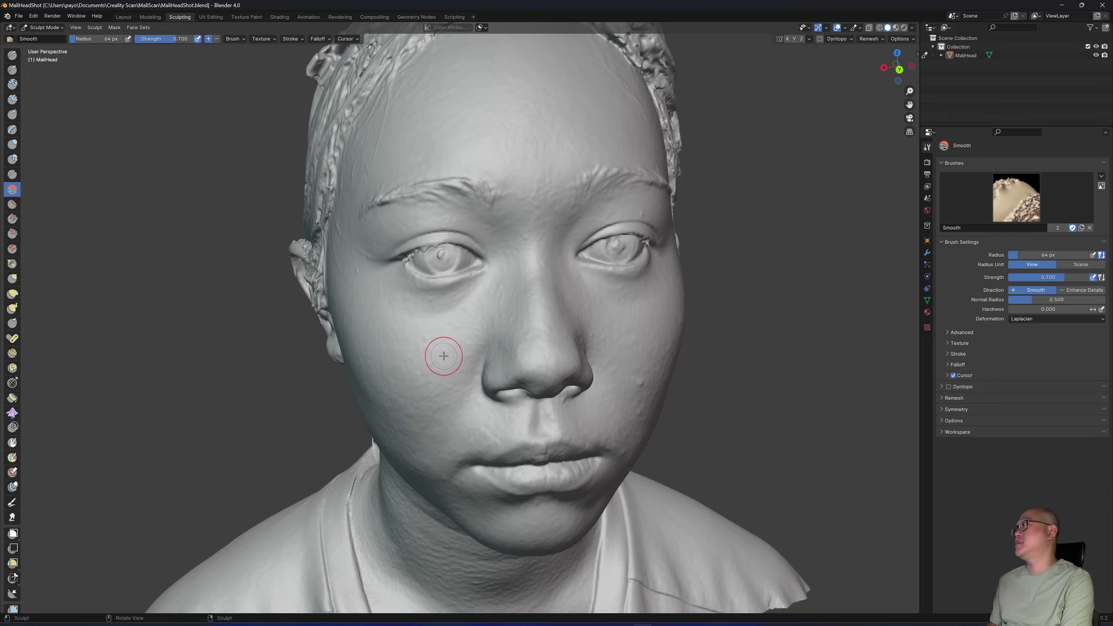
Set the Smooth brush radius to 63 px
key("bracketleft")
key("bracketleft")
key("bracketright")
key("bracketright")
key("bracketright")
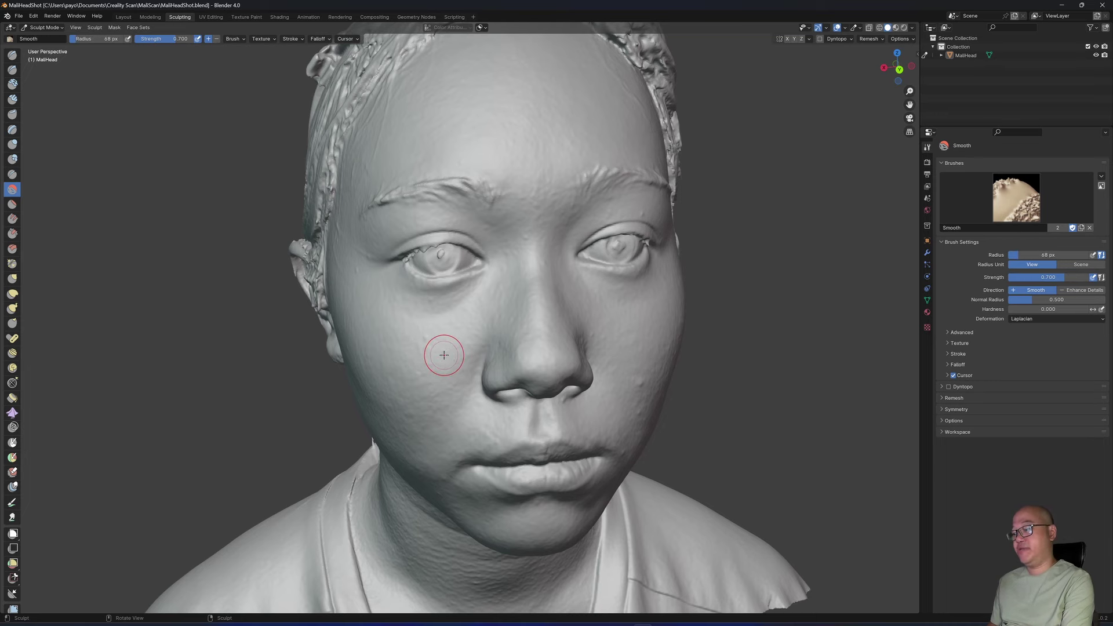
key("bracketleft")
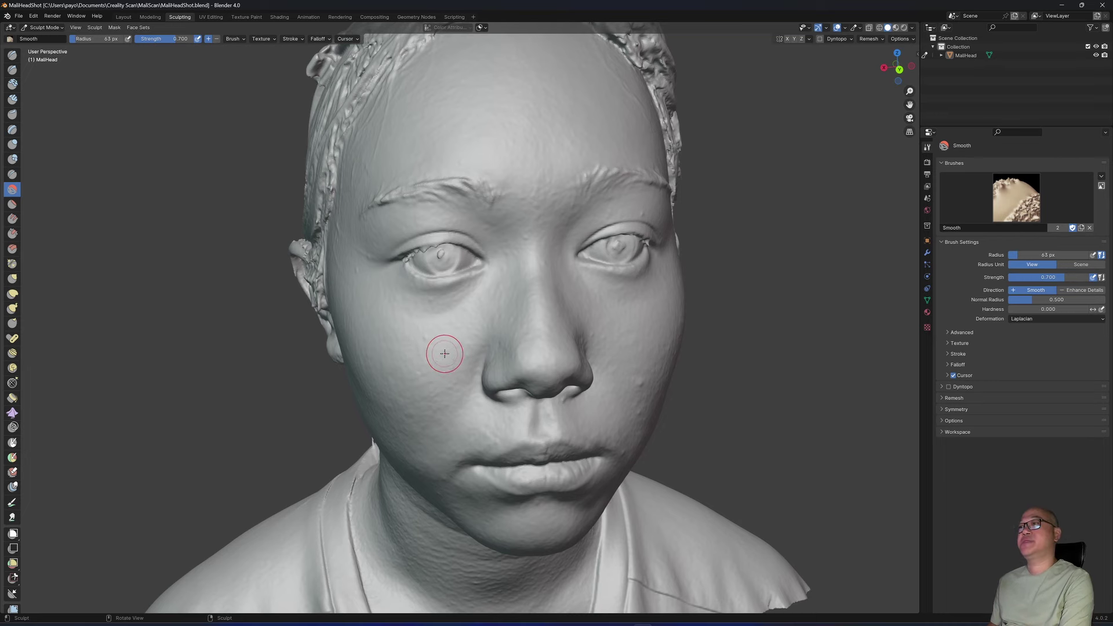
Smooth the rough skin on the cheek, jaw and temple with the Smooth brush
middle_click_drag(444, 350, 526, 278)
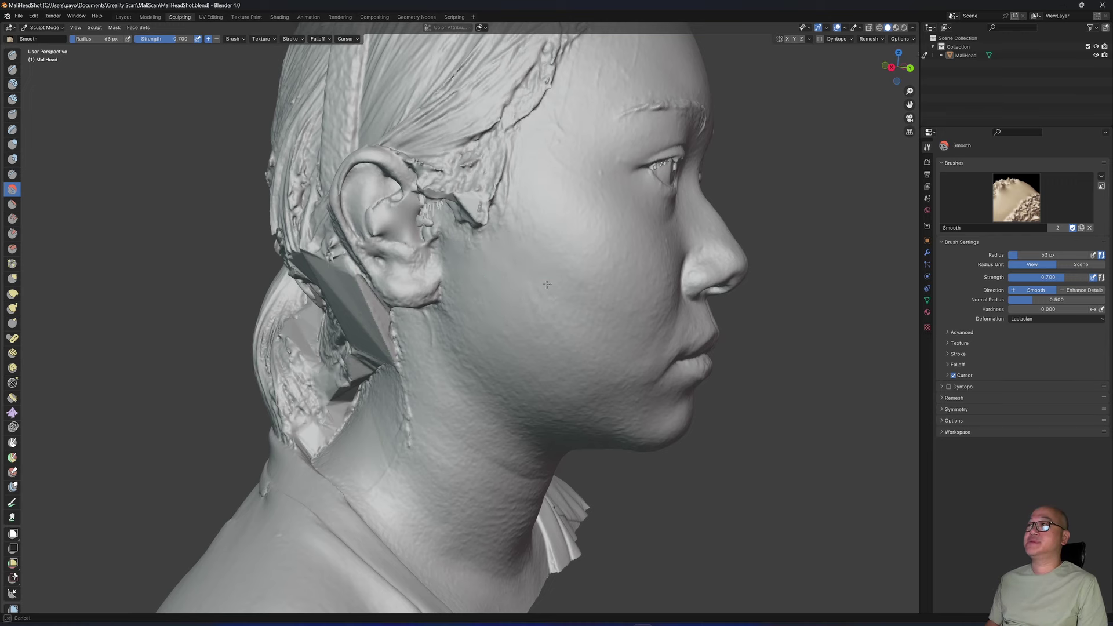
mouse_move(561, 366)
left_mouse_down()
mouse_move(473, 326)
mouse_move(450, 334)
left_mouse_up()
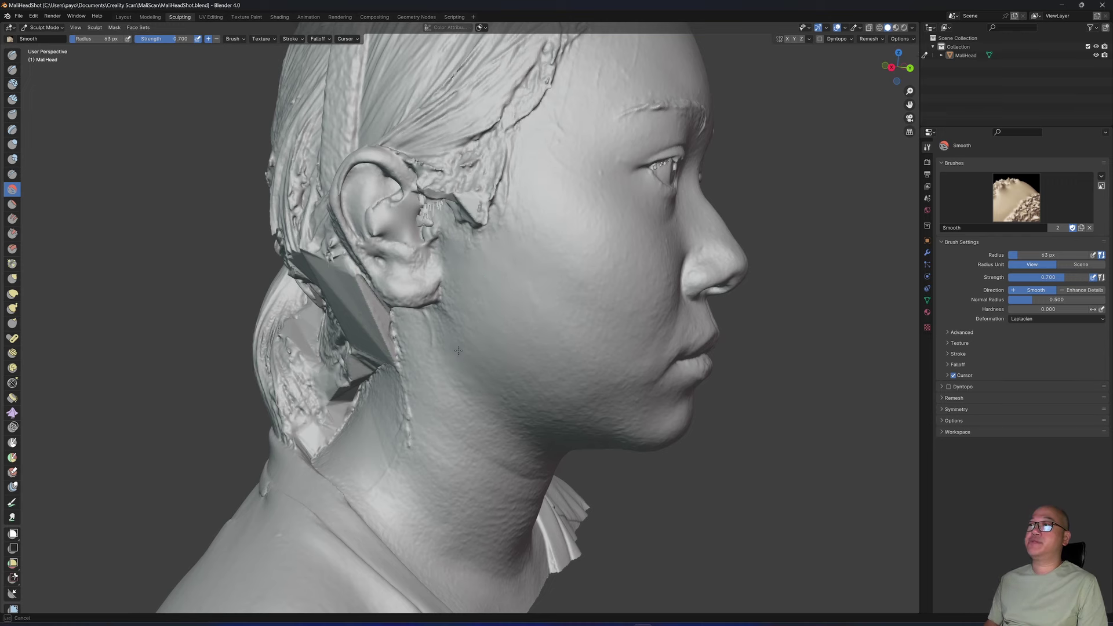
middle_click_drag(553, 389, 559, 261)
left_click_drag(497, 191, 505, 165)
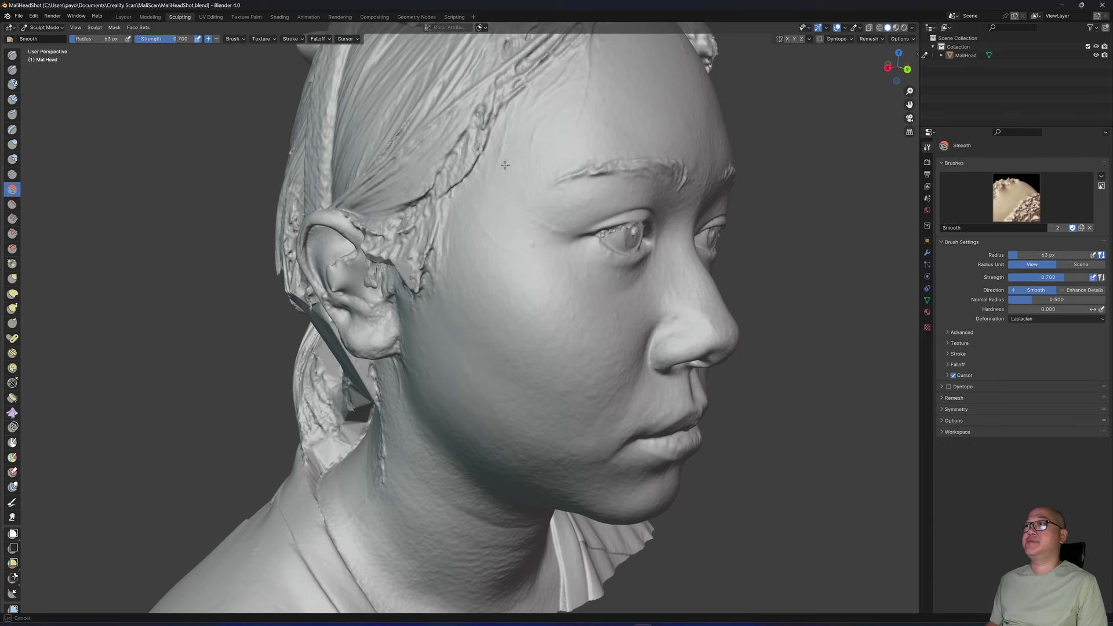
middle_click_drag(521, 186, 426, 305)
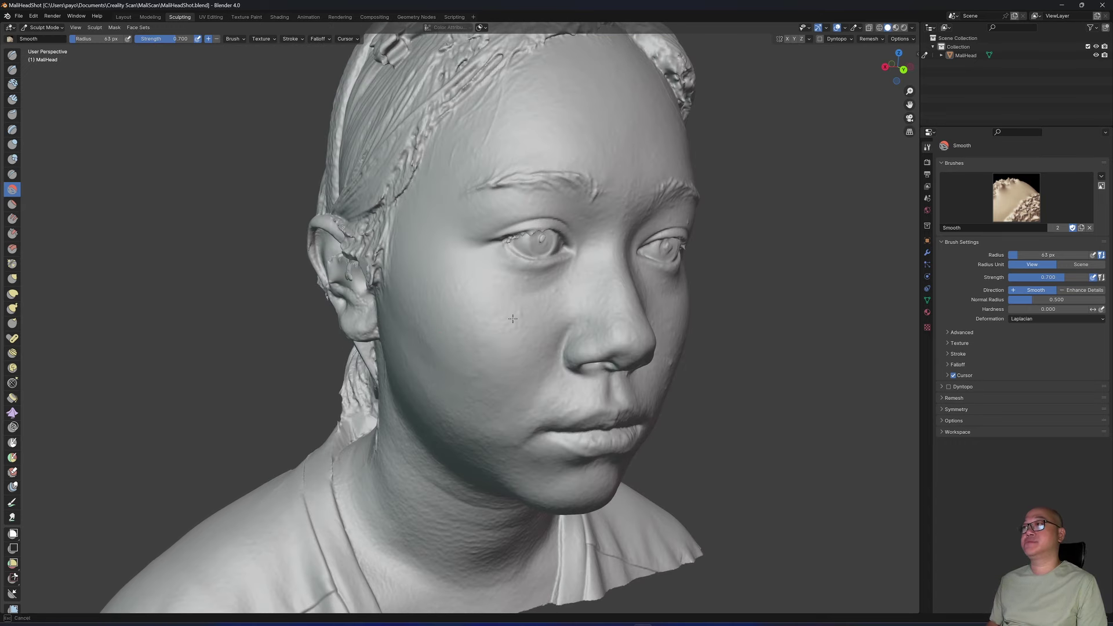
middle_click_drag(450, 315, 452, 364)
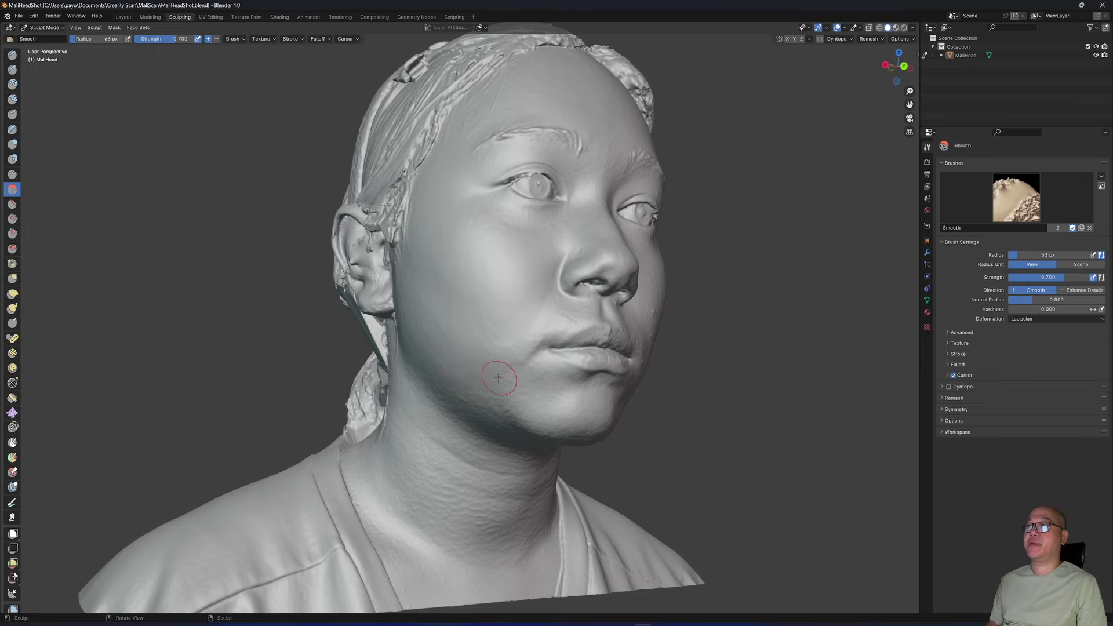
middle_click_drag(496, 403, 545, 397)
mouse_move(536, 342)
middle_mouse_down()
mouse_move(477, 261)
mouse_move(513, 331)
mouse_move(505, 379)
mouse_move(426, 355)
mouse_move(461, 366)
middle_mouse_up()
scroll(430, 363, "down", 2)
scroll(407, 343, "up", 3)
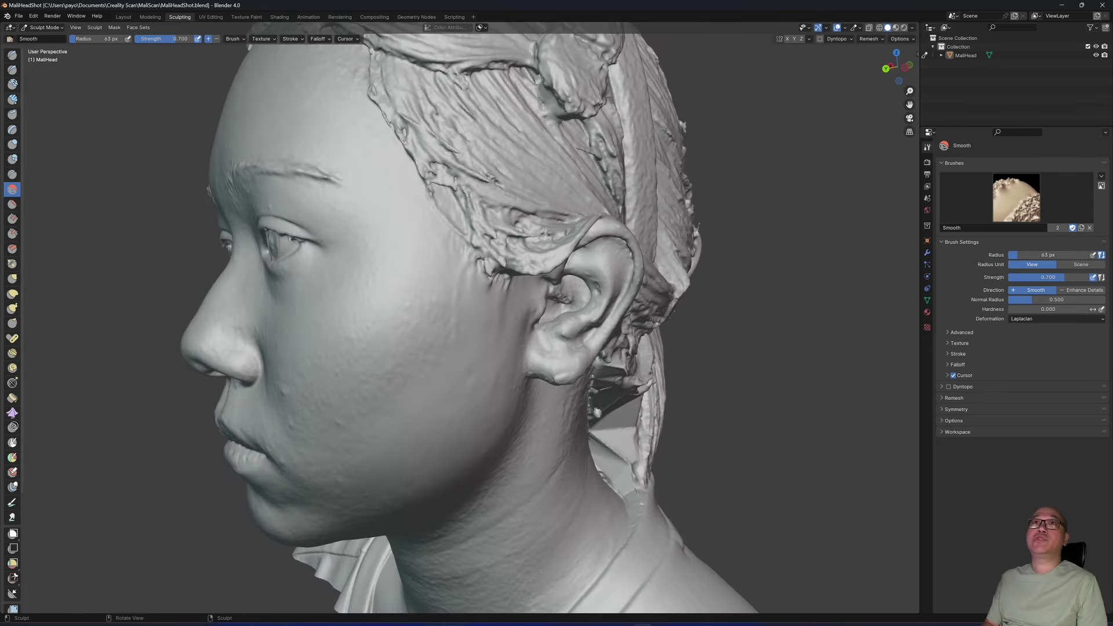
Try a Clay Strips stroke on the cheek in front of the ear, and undo it
left_click(12, 99)
left_click_drag(471, 307, 458, 362)
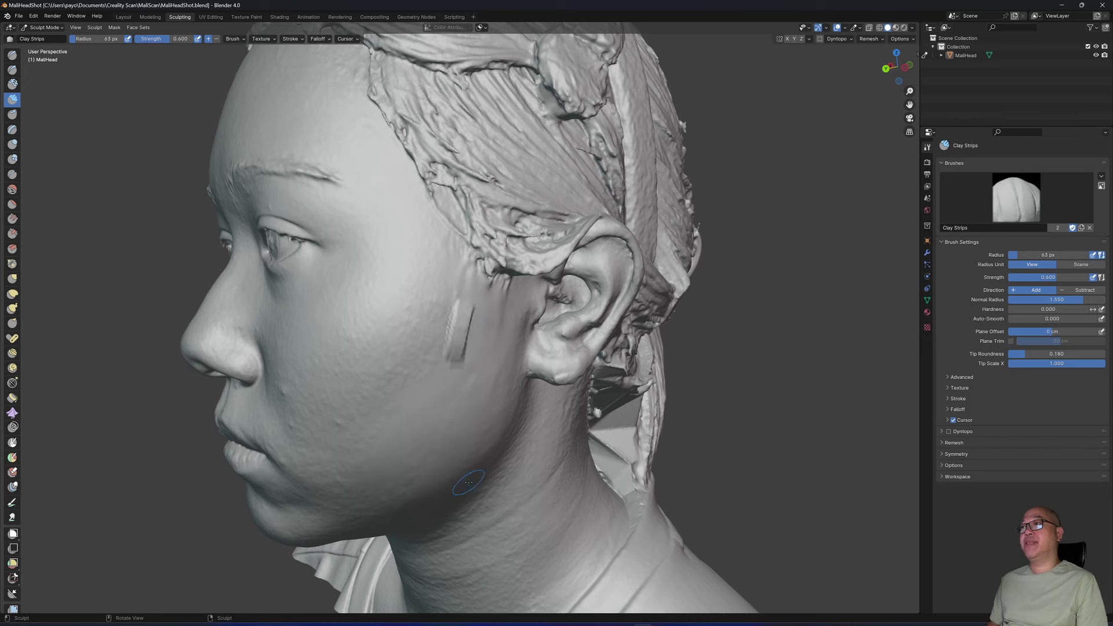
key("ctrl+z")
key("ctrl+z")
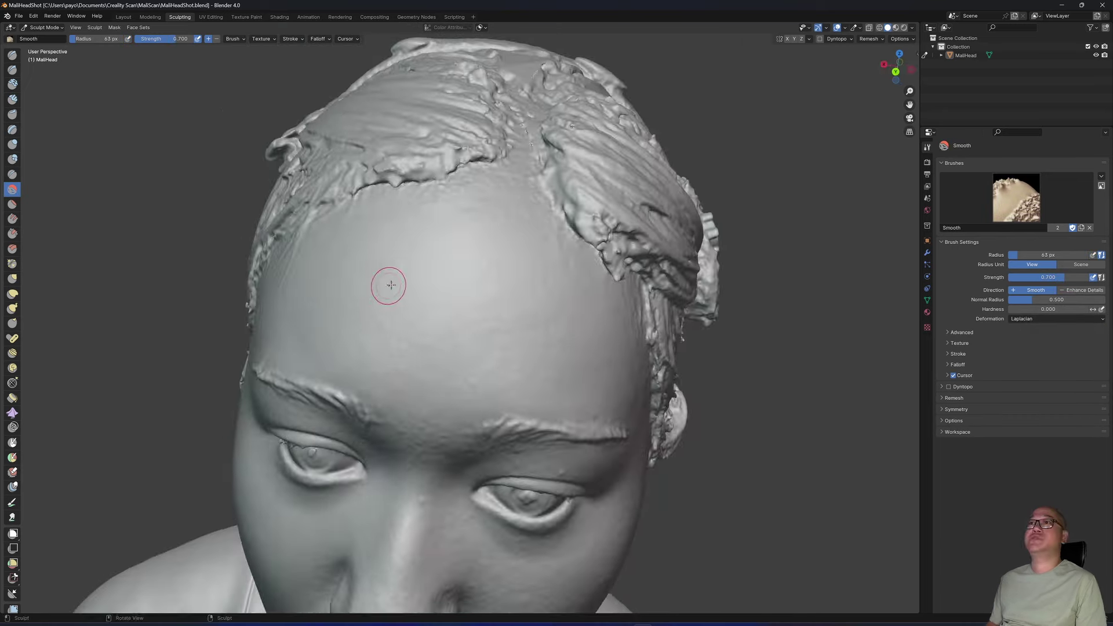
Smooth the bumpy skin across the forehead with the Smooth brush
middle_click_drag(390, 283, 491, 287)
left_click_drag(490, 287, 519, 273)
scroll(519, 274, "down", 5)
Smooth the side of the neck below the ear with the Smooth brush
middle_click_drag(519, 273, 454, 427)
scroll(453, 399, "up", 3)
scroll(454, 353, "up", 3)
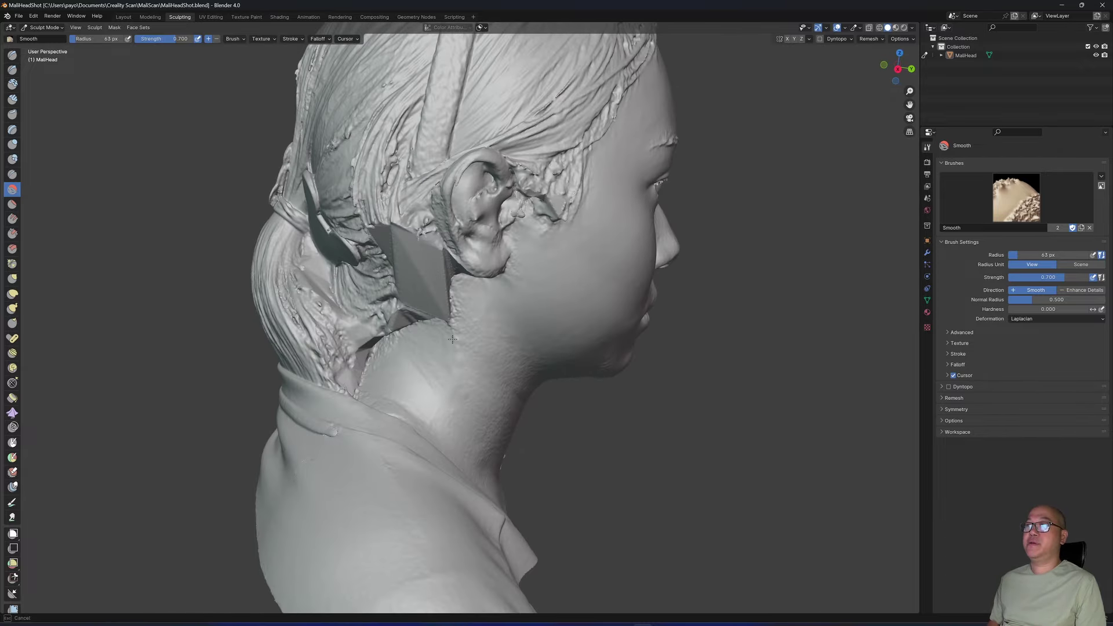
mouse_move(453, 387)
middle_mouse_down()
mouse_move(484, 341)
mouse_move(509, 383)
mouse_move(525, 371)
mouse_move(510, 400)
mouse_move(504, 385)
mouse_move(454, 427)
mouse_move(418, 431)
middle_mouse_up()
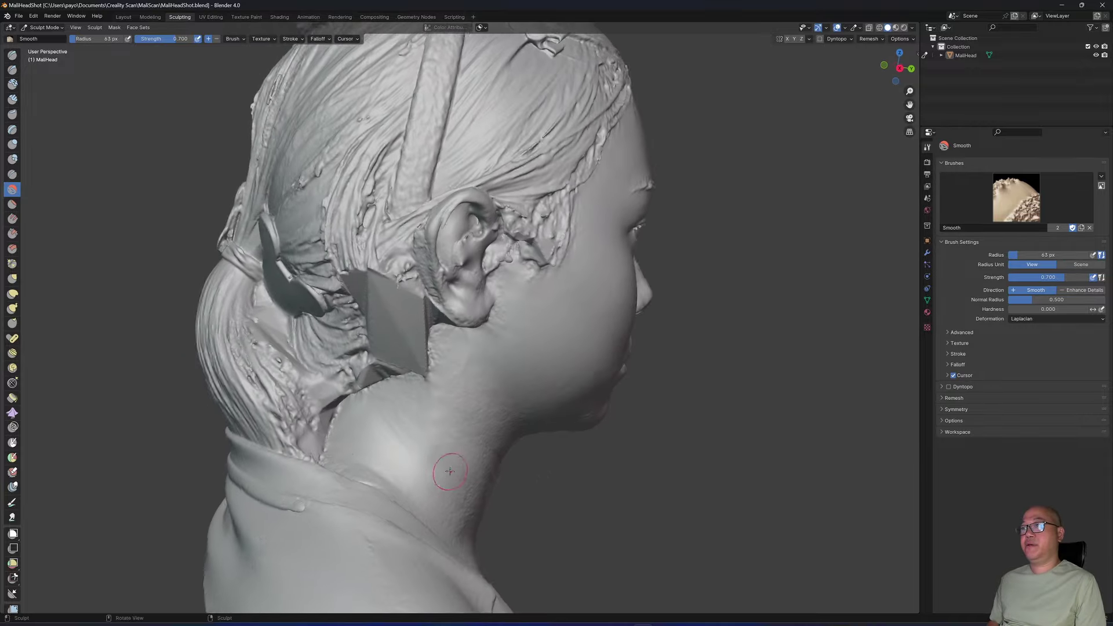
Smooth out the ragged crack in the garment on the back of the shoulder with the Smooth brush
scroll(387, 455, "up", 2)
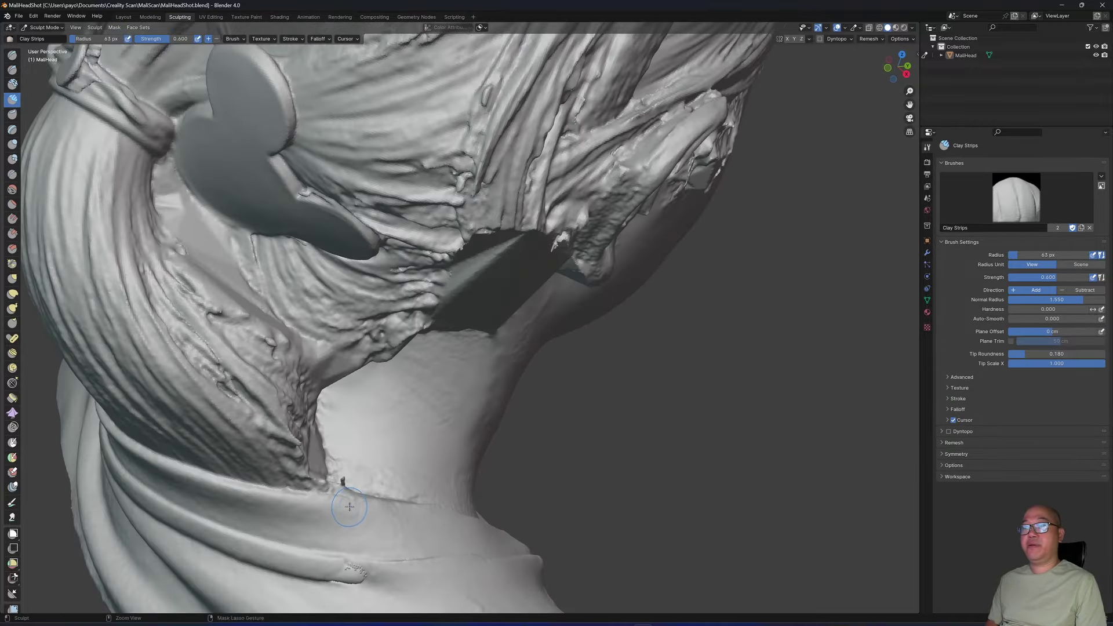
mouse_move(344, 464)
middle_mouse_down()
mouse_move(349, 495)
mouse_move(346, 442)
middle_mouse_up()
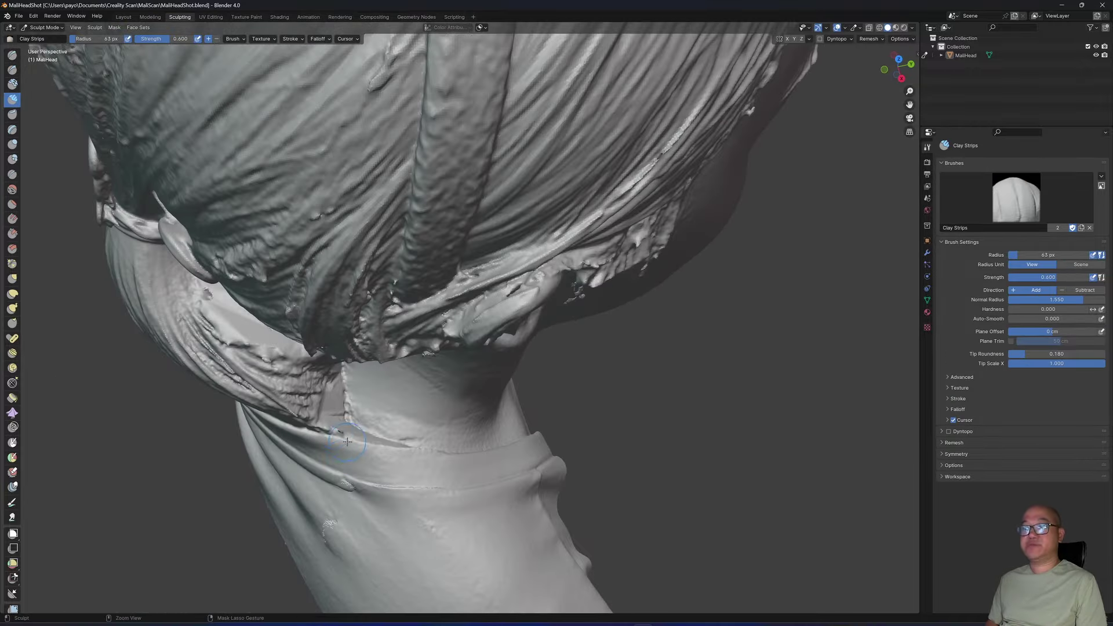
scroll(406, 492, "down", 5)
middle_click_drag(417, 484, 420, 490)
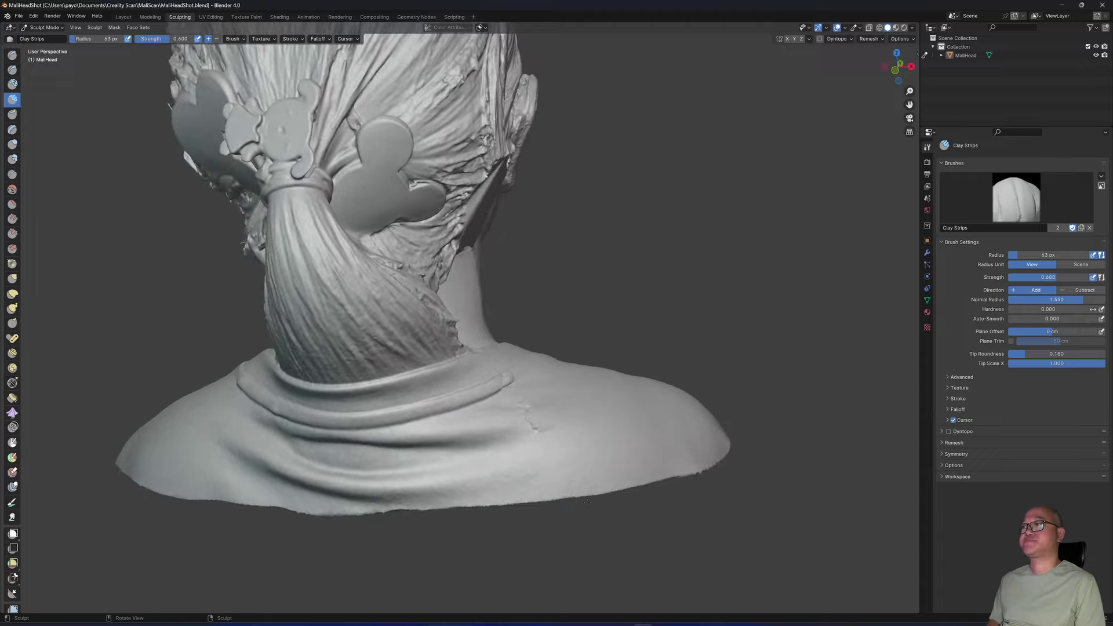
scroll(576, 495, "up", 6)
scroll(464, 499, "up", 1)
key("shift+s")
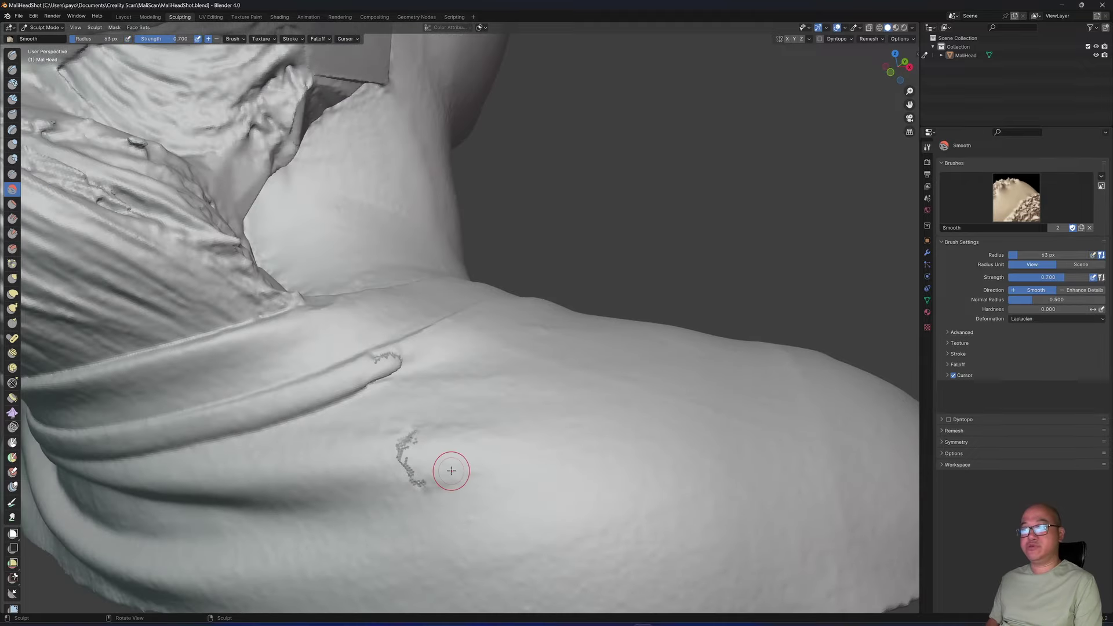
left_click_drag(447, 467, 432, 474)
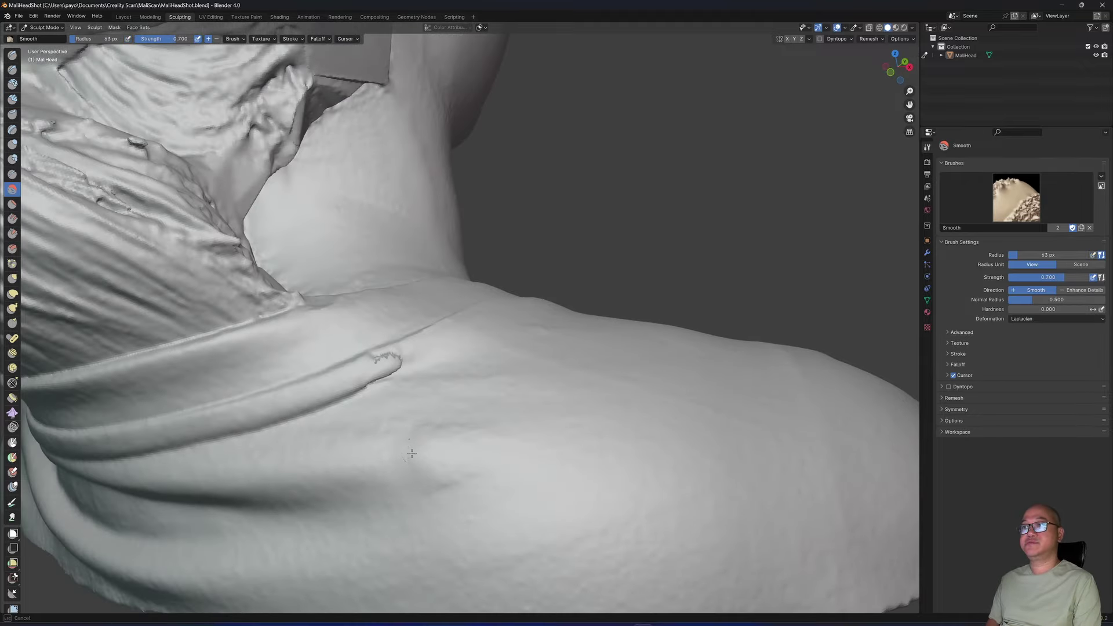
middle_click_drag(452, 475, 231, 367)
middle_click_drag(281, 464, 425, 437)
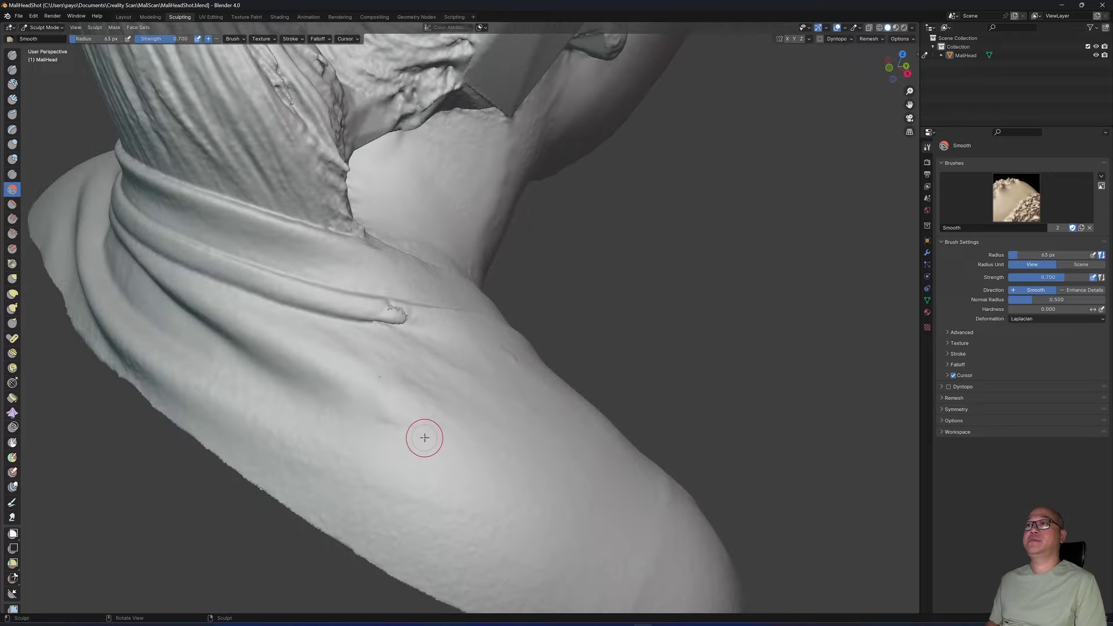
Build up the flat filled hole between the ear and the hair at the nape with the Clay Strips brush
key("c")
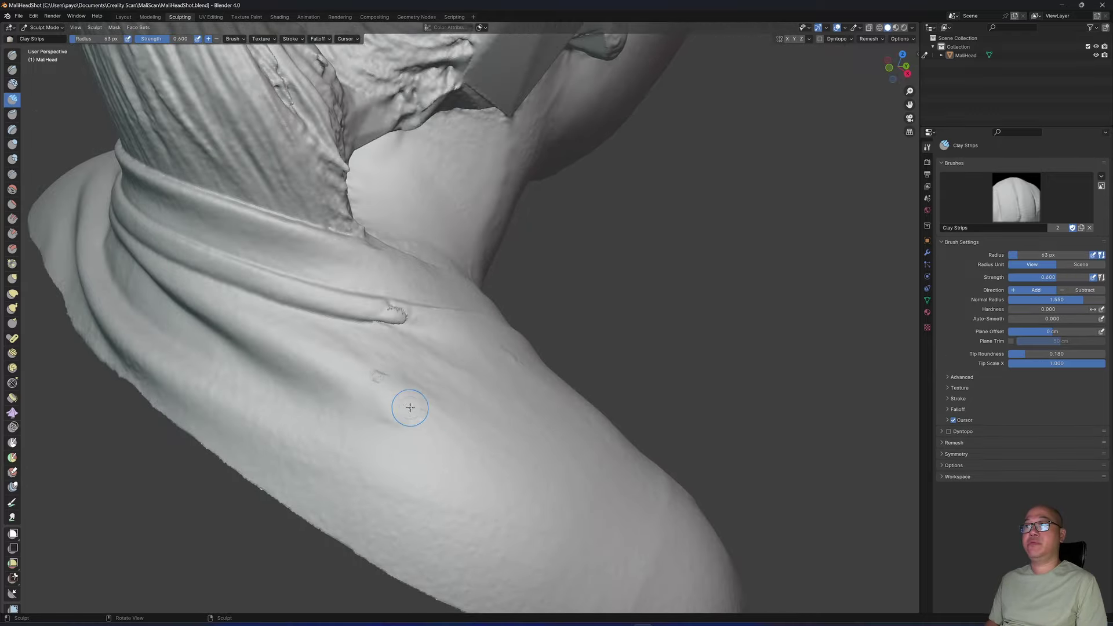
middle_click_drag(432, 431, 374, 341)
middle_click_drag(328, 268, 237, 297)
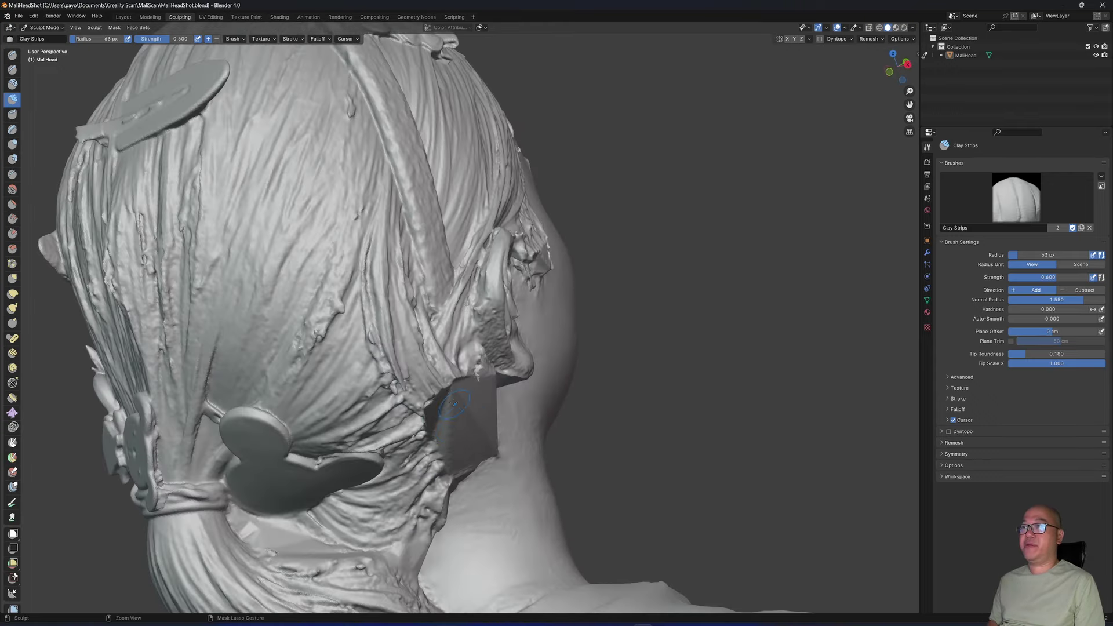
middle_click_drag(454, 437, 404, 374)
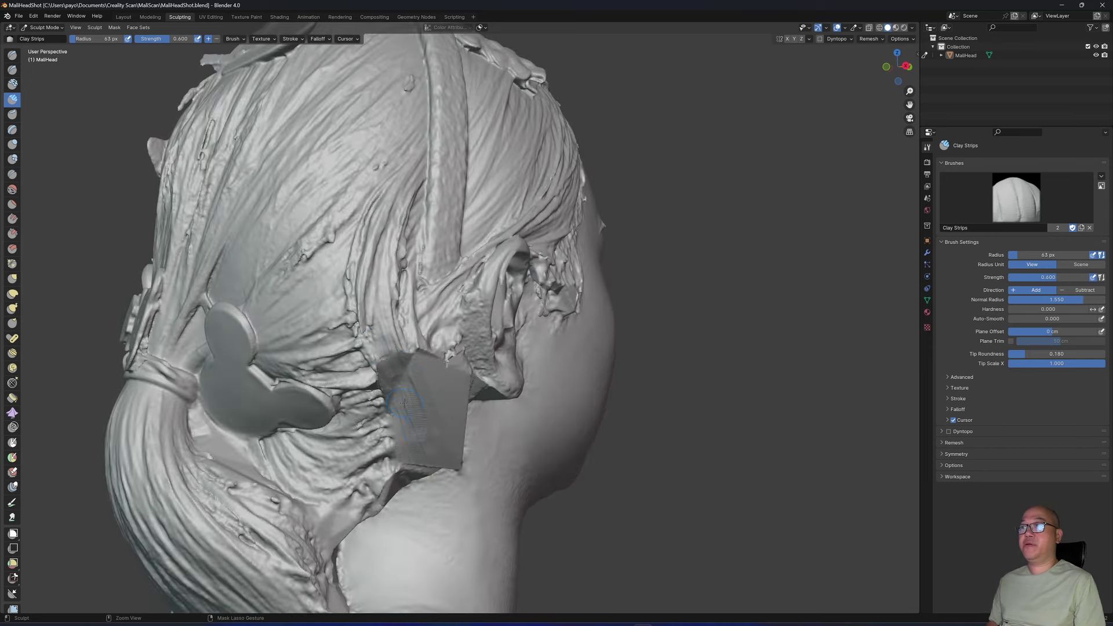
middle_click_drag(438, 425, 440, 389)
left_click_drag(424, 393, 388, 383)
middle_click_drag(425, 392, 422, 366)
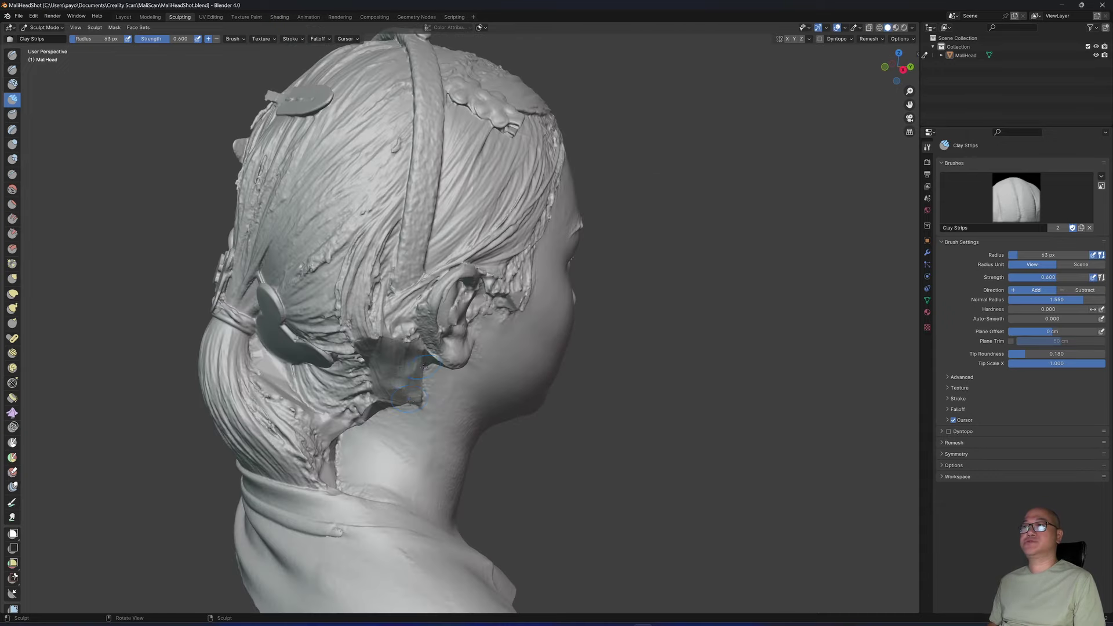
middle_click_drag(384, 335, 449, 414)
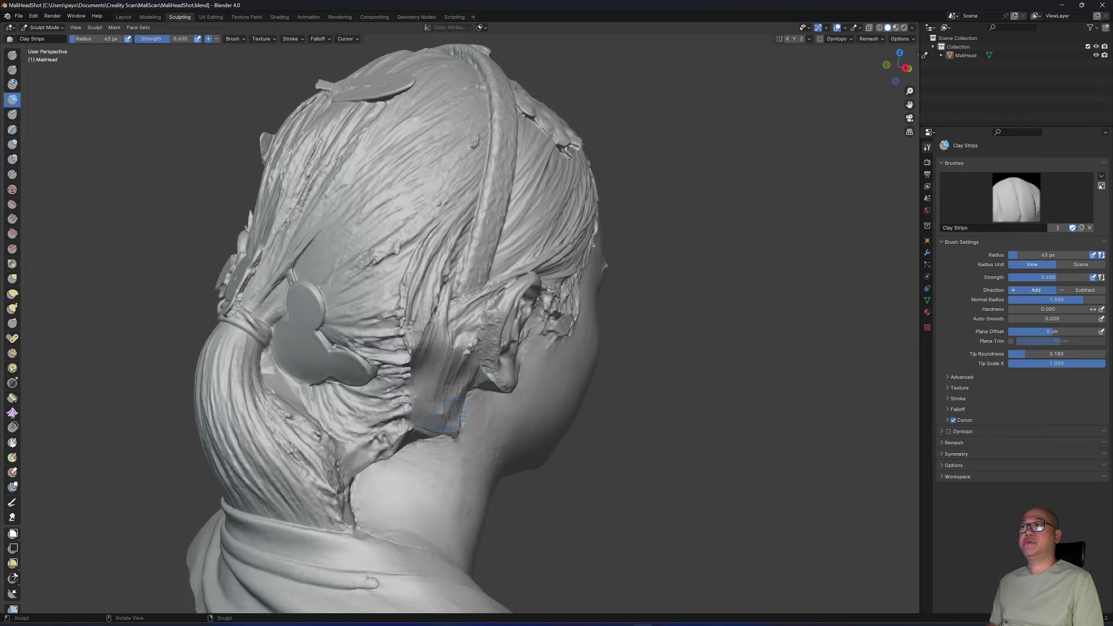
Set the Clay Strips radius to 50 px and sculpt hair strands over the filled patch behind the ear
scroll(450, 414, "up", 2)
key("f")
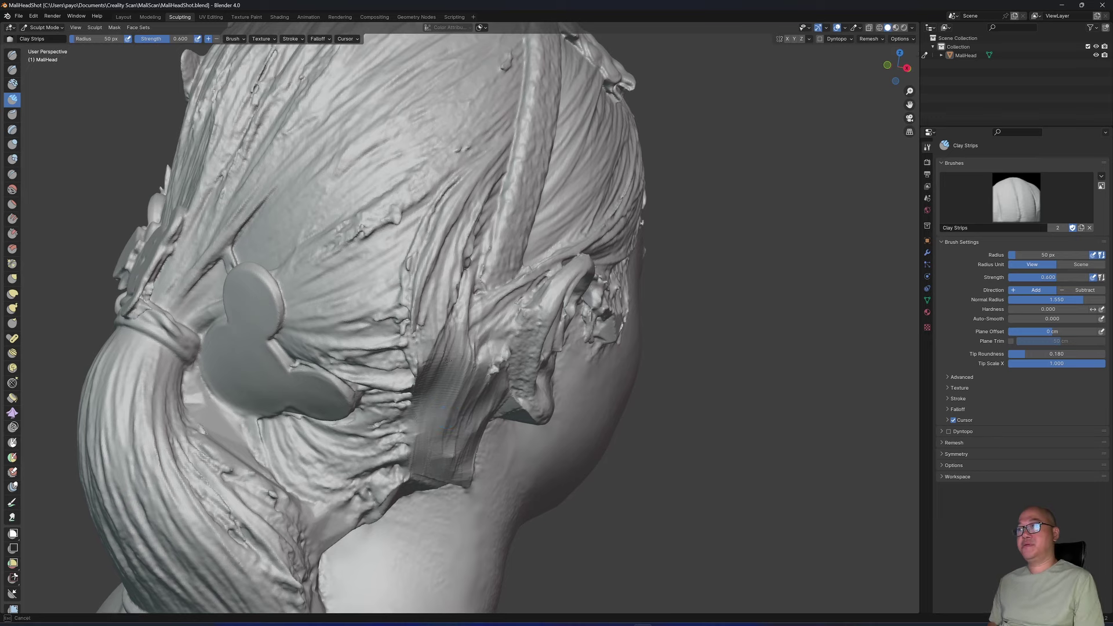
mouse_move(445, 361)
left_mouse_down()
mouse_move(481, 356)
mouse_move(491, 414)
left_mouse_up()
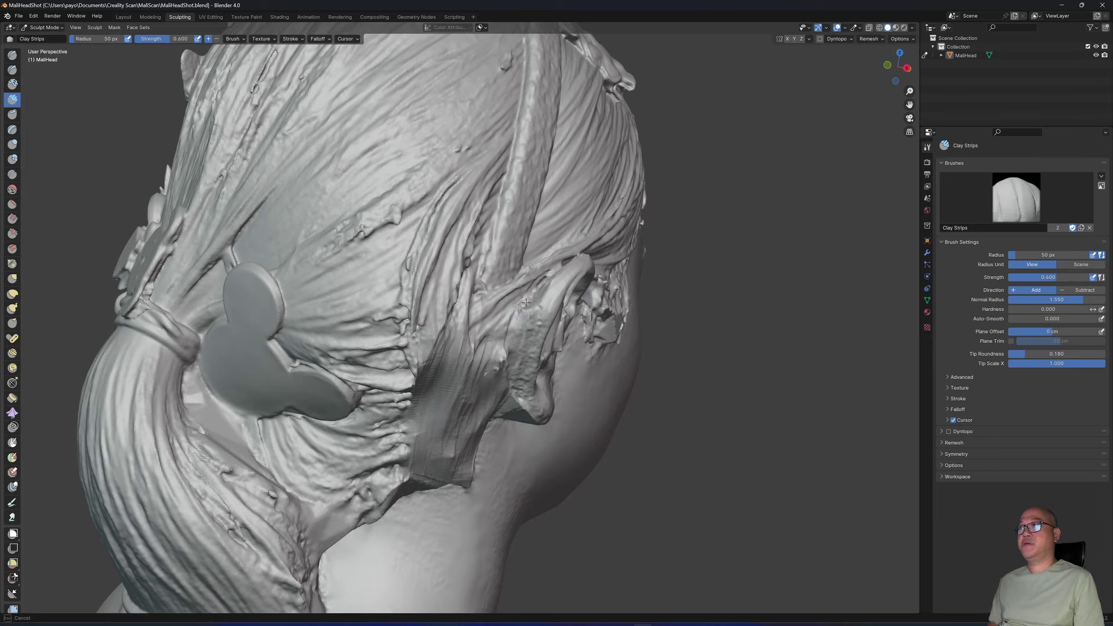
left_click_drag(525, 302, 503, 406)
middle_click_drag(503, 406, 531, 336)
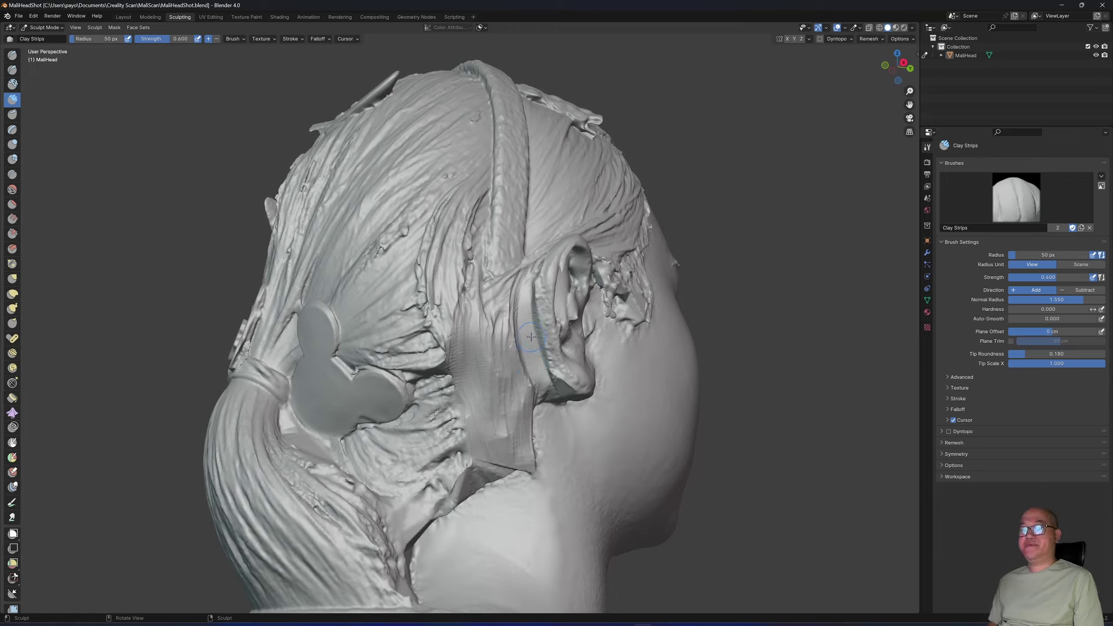
mouse_move(531, 337)
left_mouse_down()
mouse_move(519, 289)
mouse_move(509, 371)
mouse_move(522, 405)
mouse_move(527, 398)
mouse_move(490, 425)
mouse_move(507, 458)
mouse_move(475, 429)
left_mouse_up()
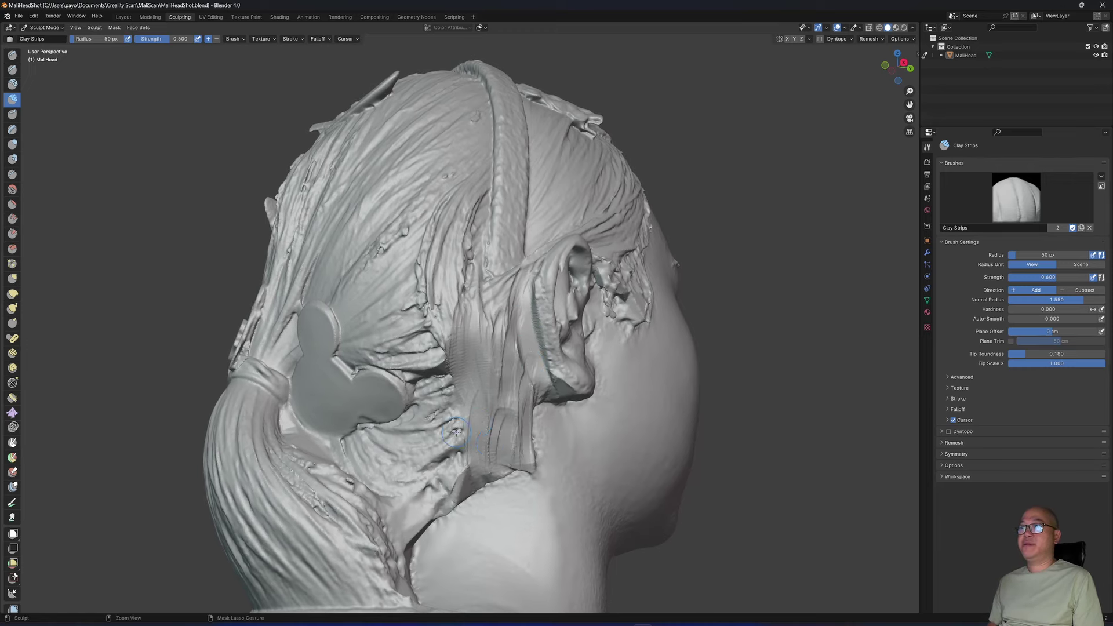
Add Clay Strips strokes along the back of the ear where it meets the hair
middle_click_drag(455, 423, 607, 307)
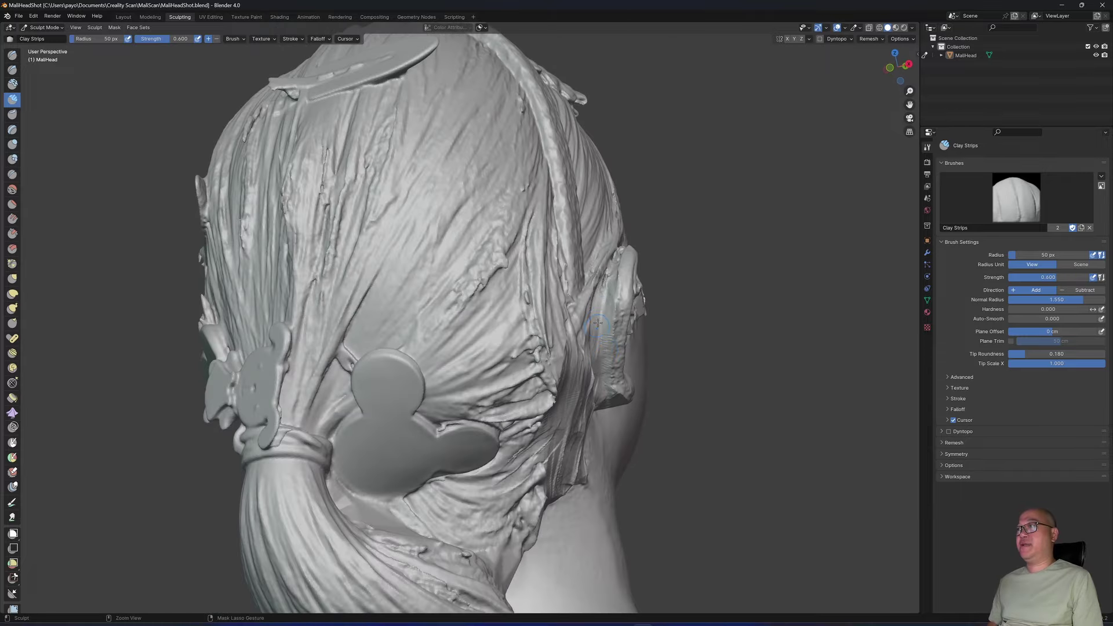
left_click_drag(598, 322, 604, 377)
left_click_drag(607, 271, 605, 342)
mouse_move(605, 342)
middle_mouse_down()
mouse_move(470, 411)
mouse_move(496, 423)
mouse_move(392, 487)
mouse_move(378, 327)
mouse_move(344, 352)
middle_mouse_up()
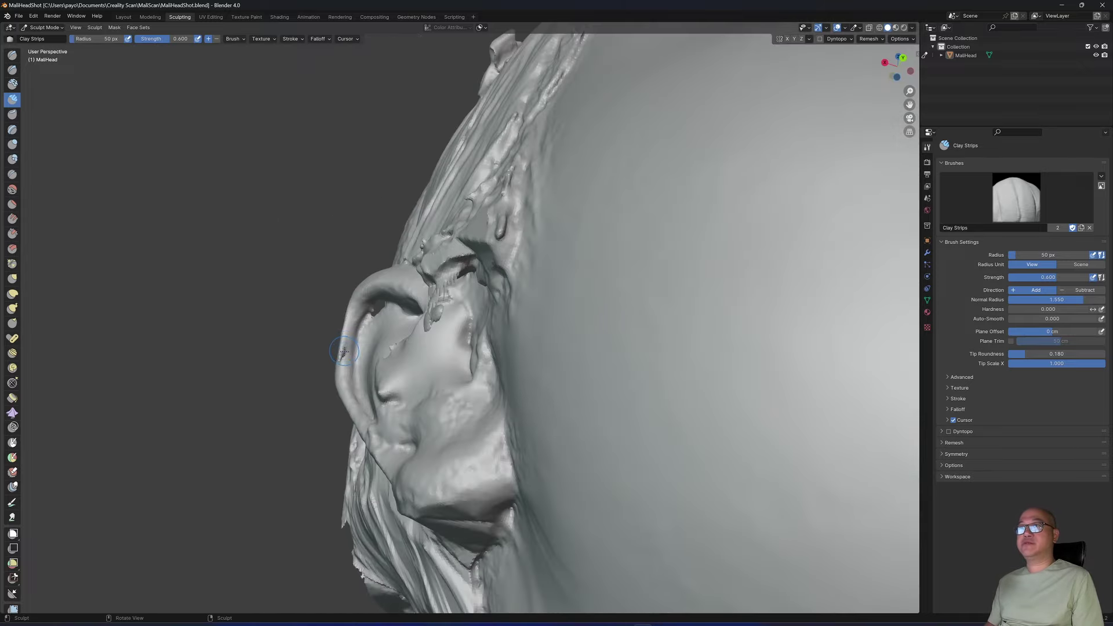
Build up the inner hollow and folds of the ear with Clay Strips strokes
middle_click_drag(353, 448, 482, 371)
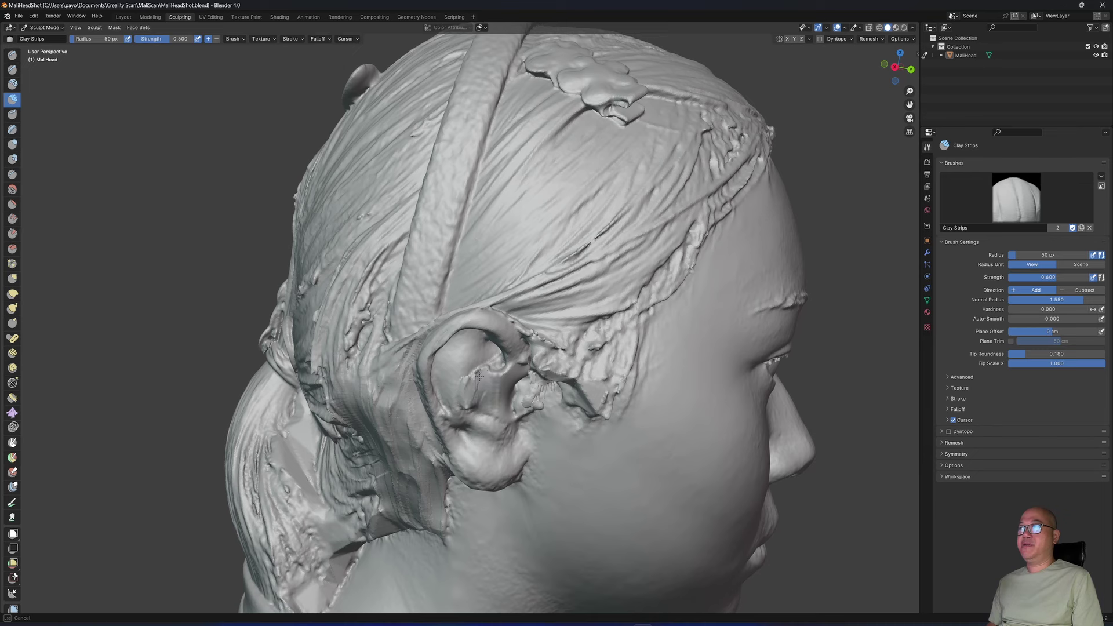
left_click_drag(479, 375, 488, 369)
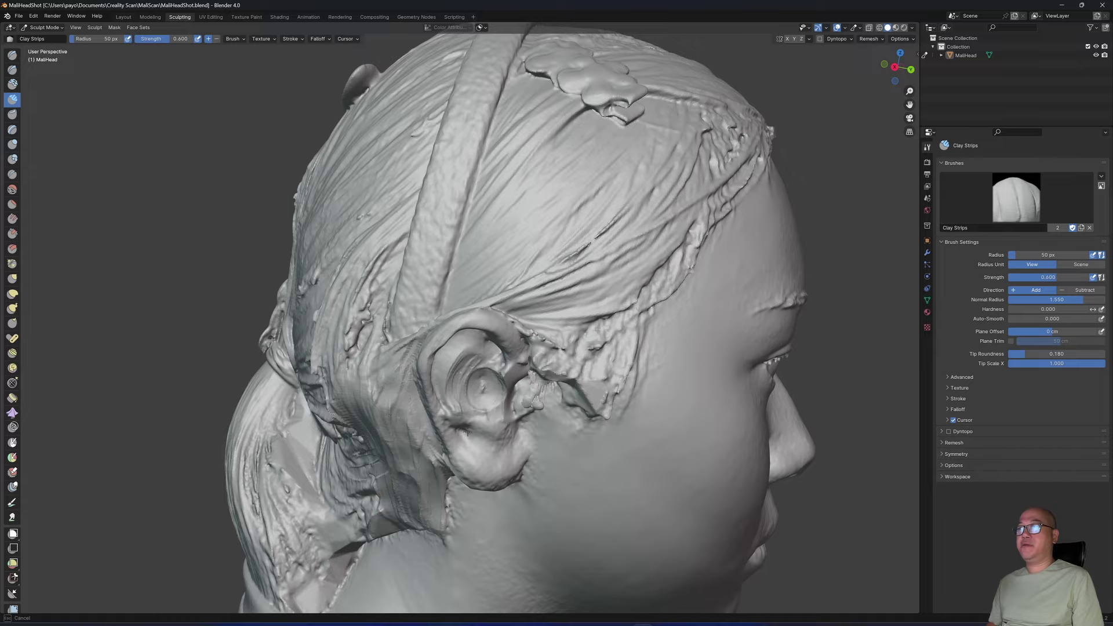
mouse_move(465, 431)
left_mouse_down()
mouse_move(484, 450)
mouse_move(528, 410)
left_mouse_up()
scroll(526, 422, "down", 4)
mouse_move(527, 414)
middle_mouse_down()
mouse_move(493, 400)
mouse_move(504, 394)
middle_mouse_up()
scroll(475, 387, "up", 4)
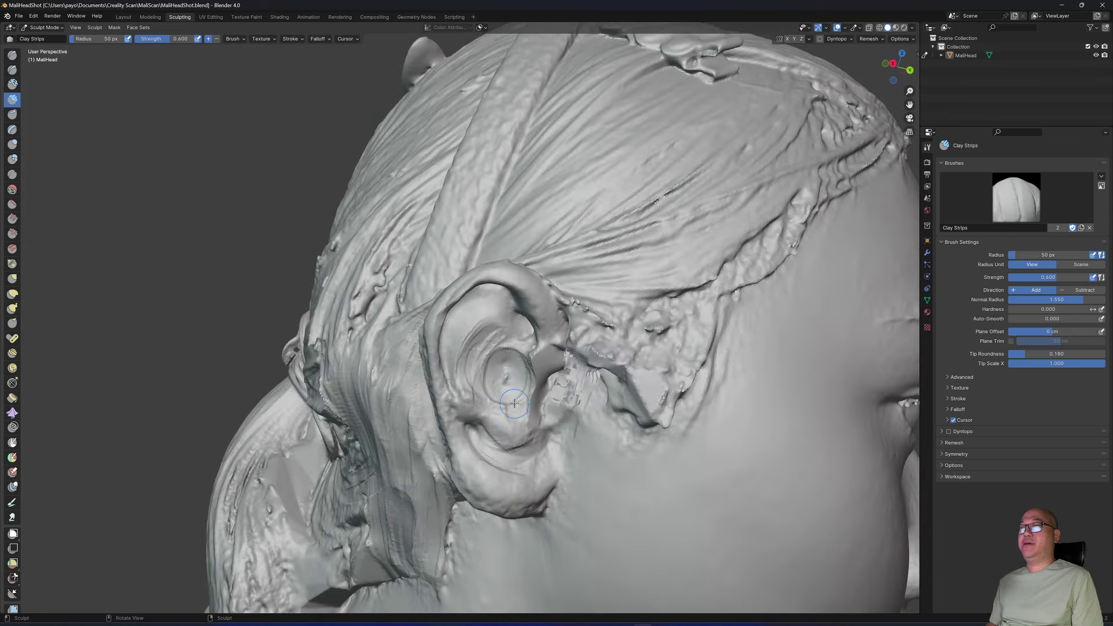
left_click_drag(509, 387, 506, 381)
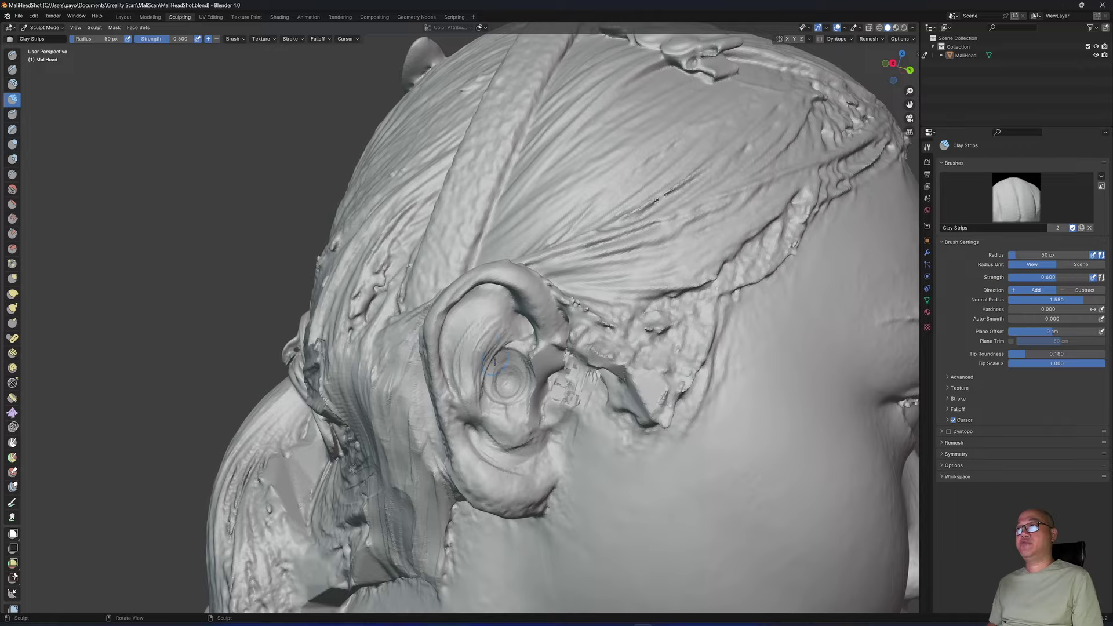
Refine the lower inner ear and the earlobe with Clay Strips strokes
middle_click_drag(512, 341, 393, 290)
scroll(510, 347, "down", 5)
scroll(505, 409, "up", 3)
scroll(506, 340, "up", 2)
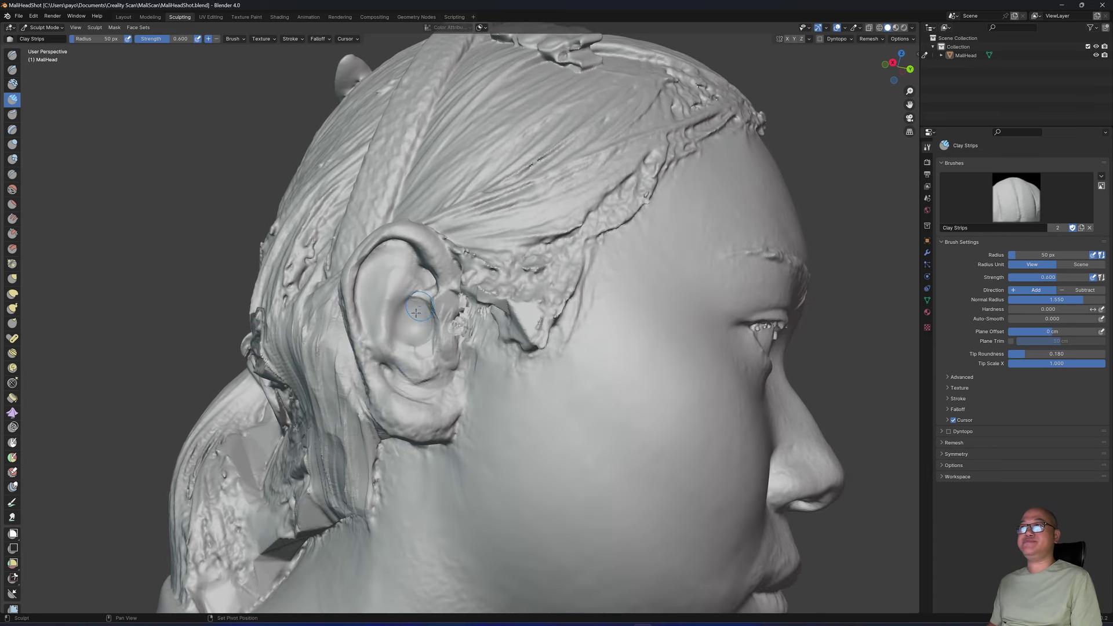
left_click_drag(417, 312, 391, 369)
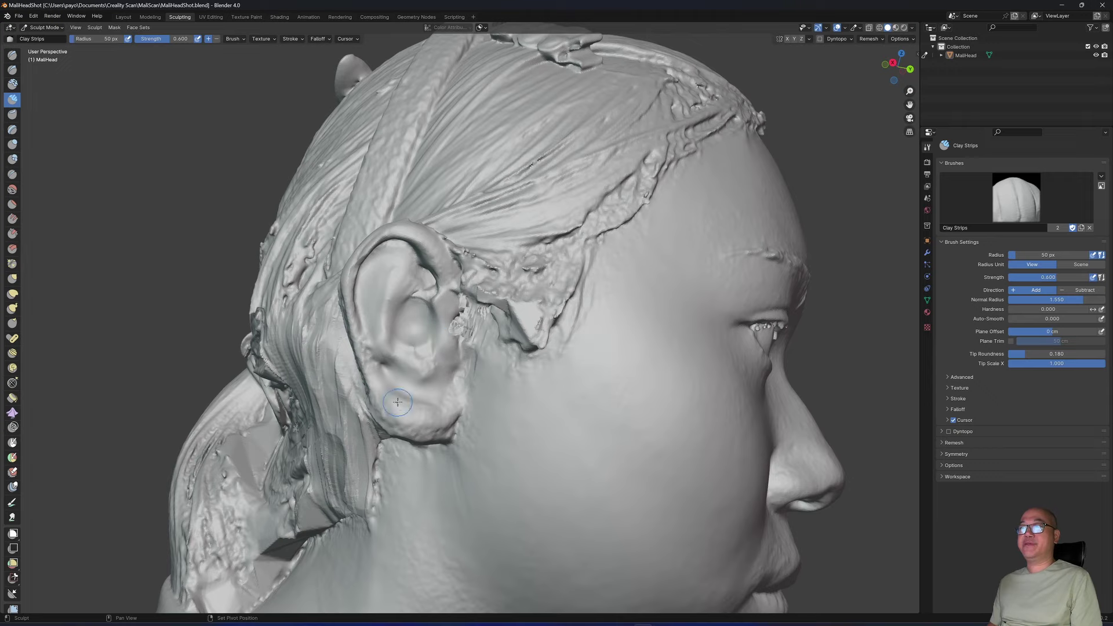
middle_click_drag(460, 420, 369, 399)
left_click_drag(369, 400, 362, 387)
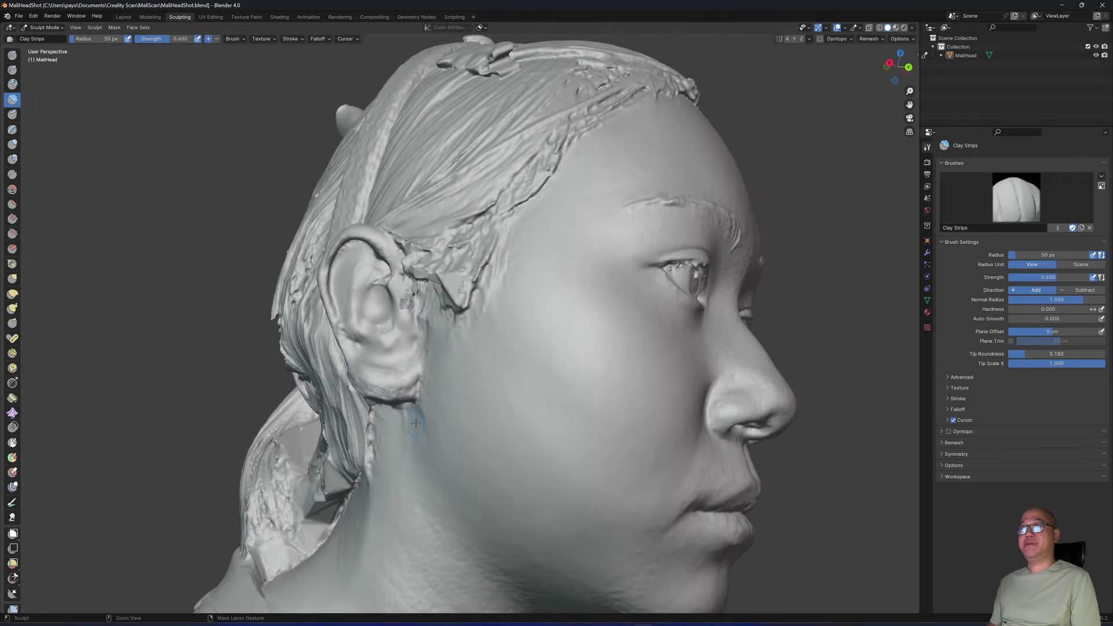
Reshape the rear surface of the ear and the back of the lobe with the Clay Strips brush
middle_click_drag(401, 393, 496, 429)
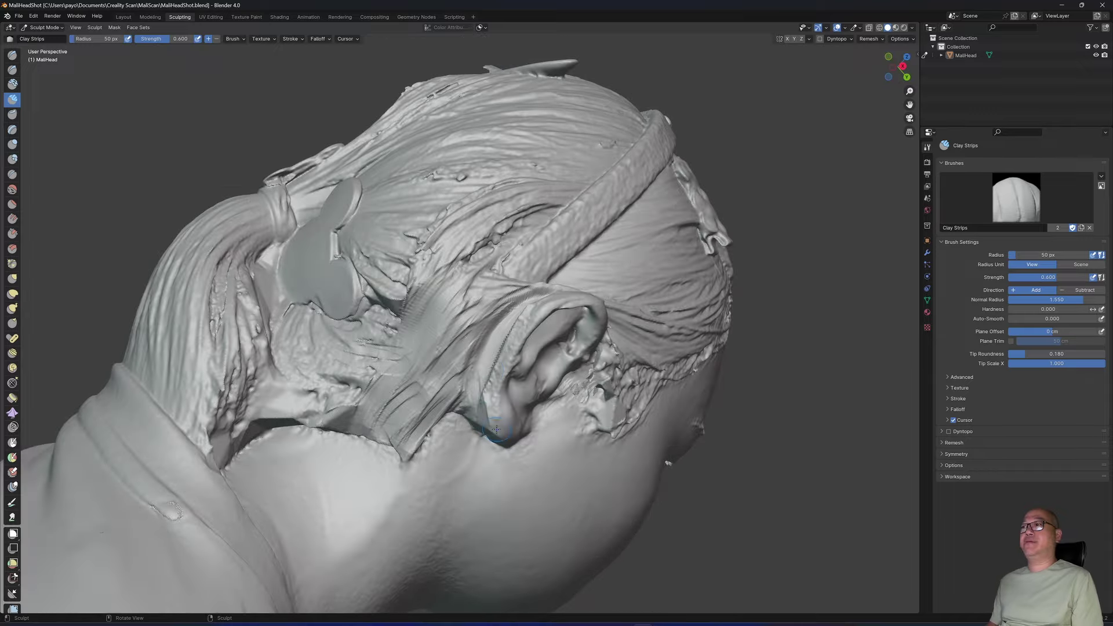
left_click_drag(487, 358, 523, 318)
middle_click_drag(489, 375, 556, 365)
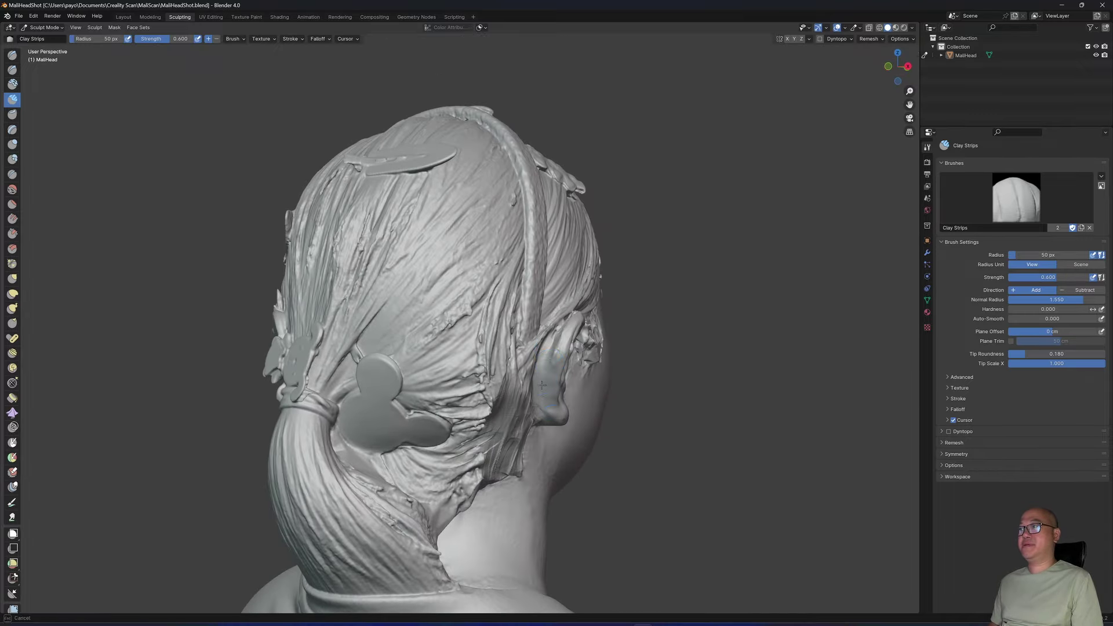
left_click_drag(542, 385, 544, 398)
Stroke the sculpted patch behind the ear with the Crease brush, and even it out with the Smooth brush at a 58 px radius
key("shift+c")
mouse_move(568, 402)
middle_mouse_down("ctrl")
mouse_move(573, 339)
mouse_move(575, 357)
mouse_move(482, 438)
mouse_move(433, 387)
middle_mouse_up("ctrl")
left_click_drag(451, 369, 447, 377)
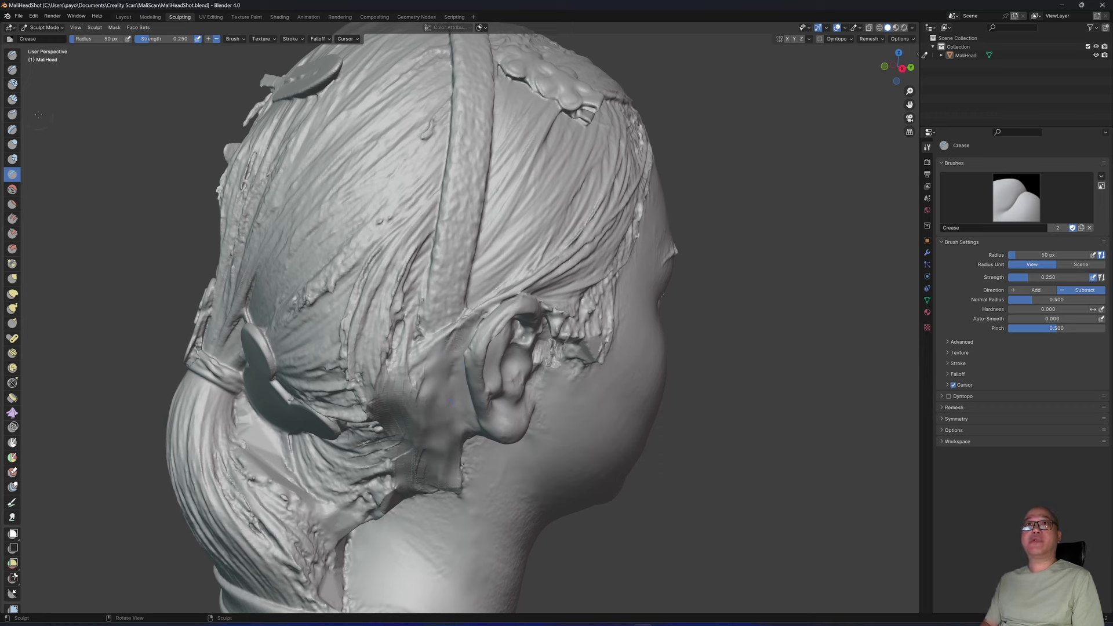
key("shift+s")
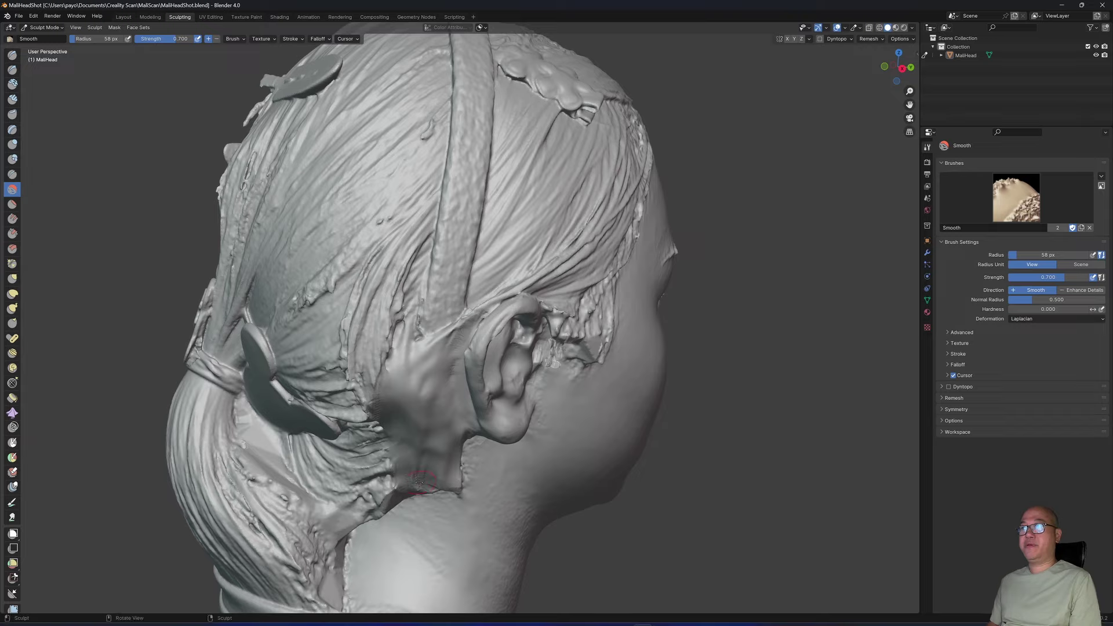
scroll(420, 482, "down", 3)
middle_click_drag(420, 482, 431, 443)
scroll(424, 383, "up", 1)
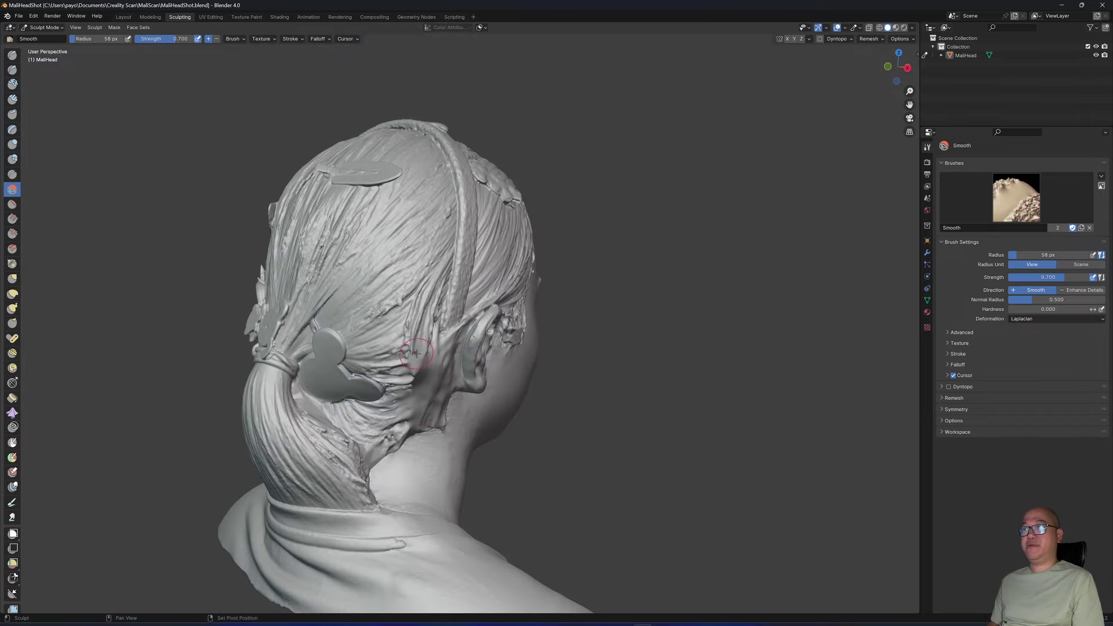
mouse_move(416, 353)
middle_mouse_down()
mouse_move(435, 410)
mouse_move(425, 455)
mouse_move(446, 454)
middle_mouse_up()
scroll(435, 417, "up", 3)
scroll(427, 447, "down", 3)
scroll(446, 454, "up", 5)
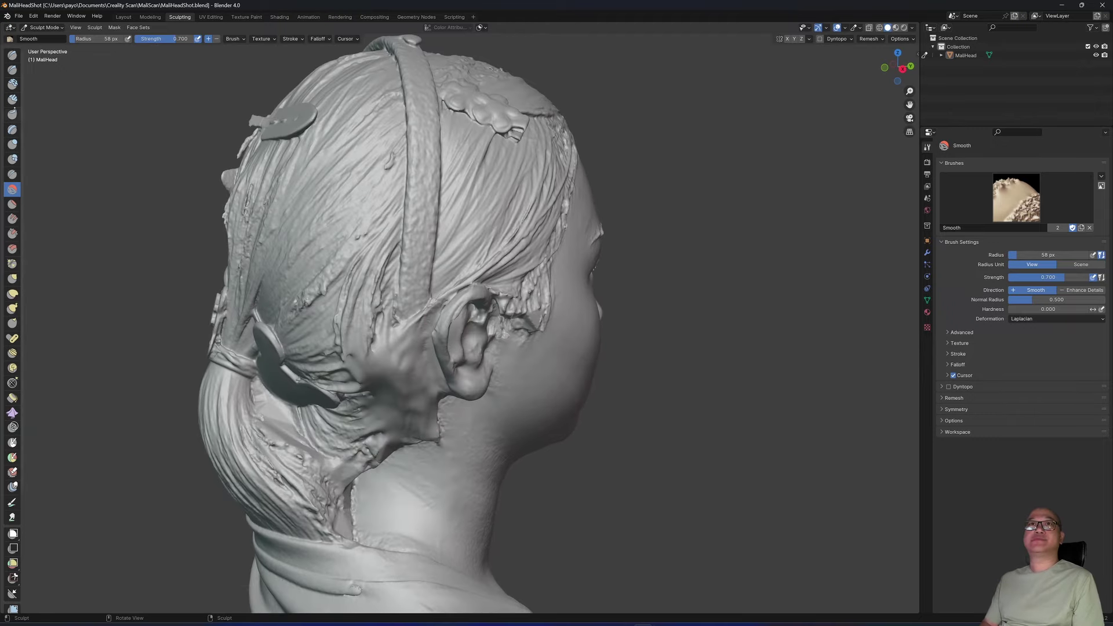
Sculpt fresh hair strands from behind the ear toward the nape with Clay Strips at a 44 px radius
left_click(14, 102)
scroll(286, 253, "down", 3)
middle_click_drag(406, 371, 447, 382)
scroll(450, 370, "up", 4)
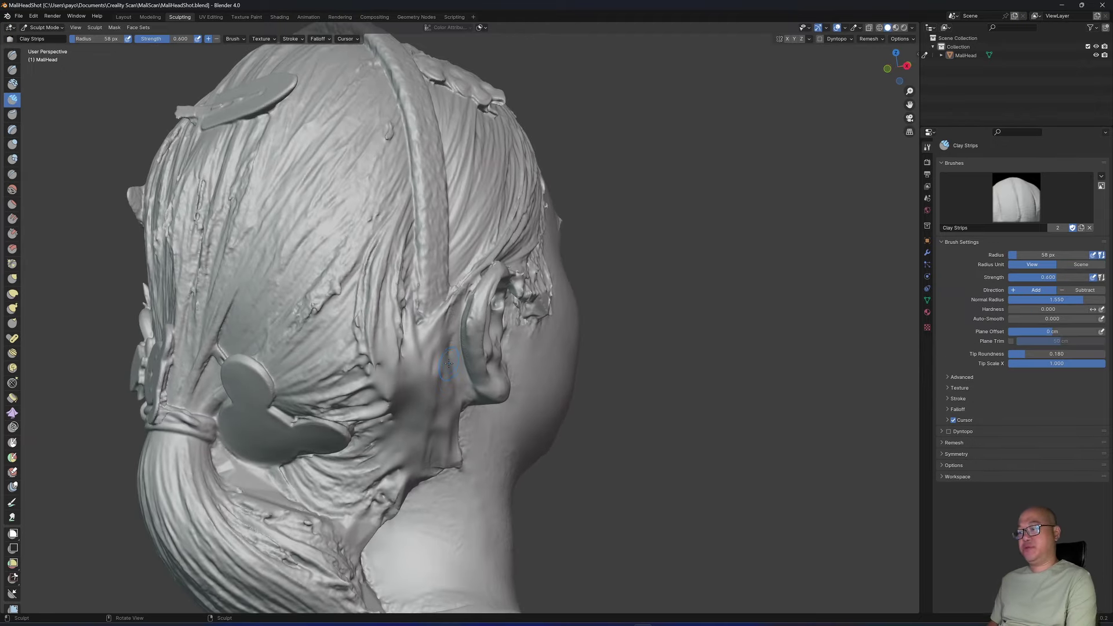
key("bracketleft")
key("bracketleft")
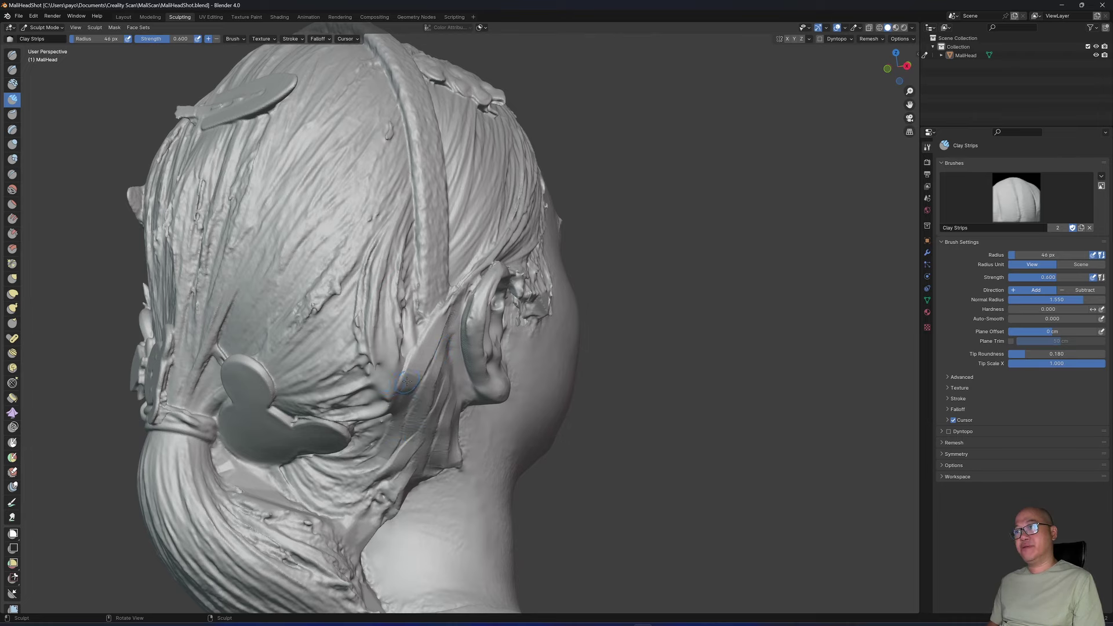
scroll(407, 381, "down", 3)
mouse_move(407, 381)
middle_mouse_down()
mouse_move(410, 452)
mouse_move(419, 408)
middle_mouse_up()
scroll(419, 409, "up", 2)
mouse_move(398, 510)
middle_mouse_down()
mouse_move(452, 510)
mouse_move(423, 510)
mouse_move(439, 509)
mouse_move(439, 432)
mouse_move(440, 457)
mouse_move(486, 456)
mouse_move(442, 392)
mouse_move(468, 367)
mouse_move(452, 386)
mouse_move(464, 324)
mouse_move(446, 360)
mouse_move(477, 374)
mouse_move(488, 351)
middle_mouse_up()
scroll(439, 431, "up", 1)
scroll(440, 458, "up", 2)
scroll(486, 455, "up", 2)
scroll(468, 366, "up", 3)
scroll(451, 386, "down", 3)
scroll(447, 360, "up", 3)
scroll(447, 360, "down", 3)
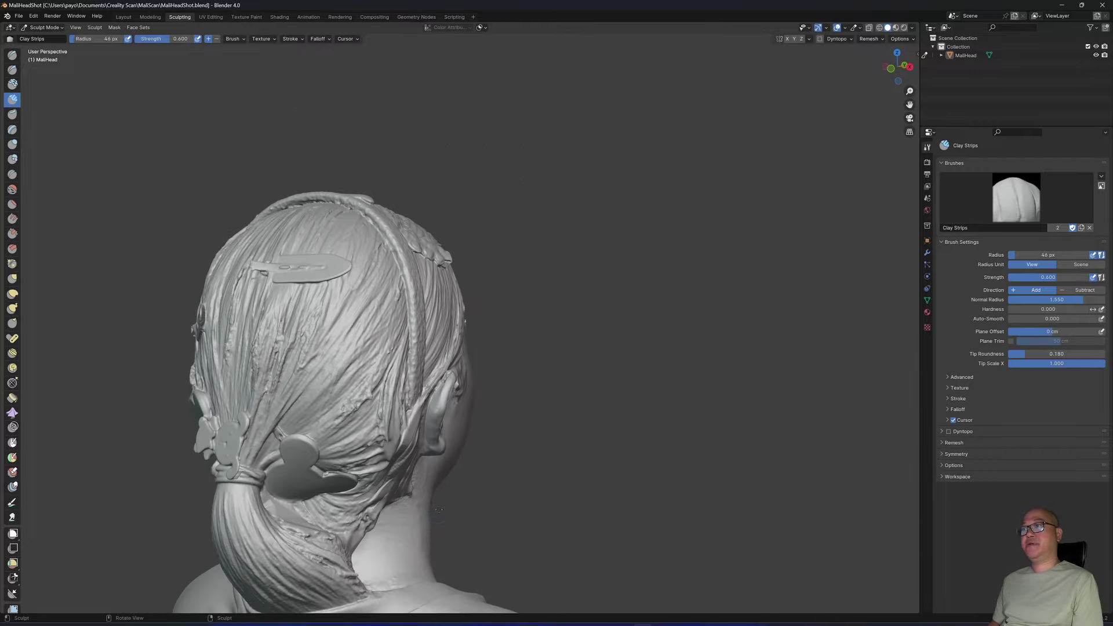
Examine the nape, the base of the ponytail and the area behind both ears from the right and left sides
middle_click_drag(539, 472, 433, 385)
scroll(447, 480, "up", 3)
scroll(446, 406, "up", 5)
scroll(455, 422, "down", 3)
middle_click_drag(460, 425, 528, 404)
scroll(443, 386, "up", 2)
scroll(520, 387, "up", 2)
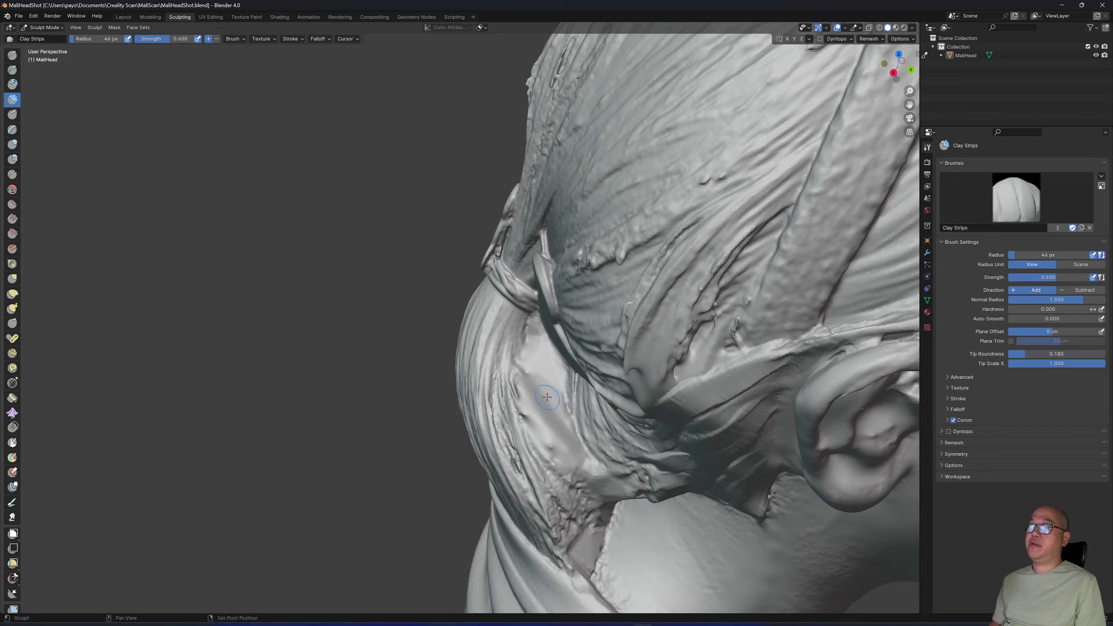
middle_click_drag(565, 484, 539, 452)
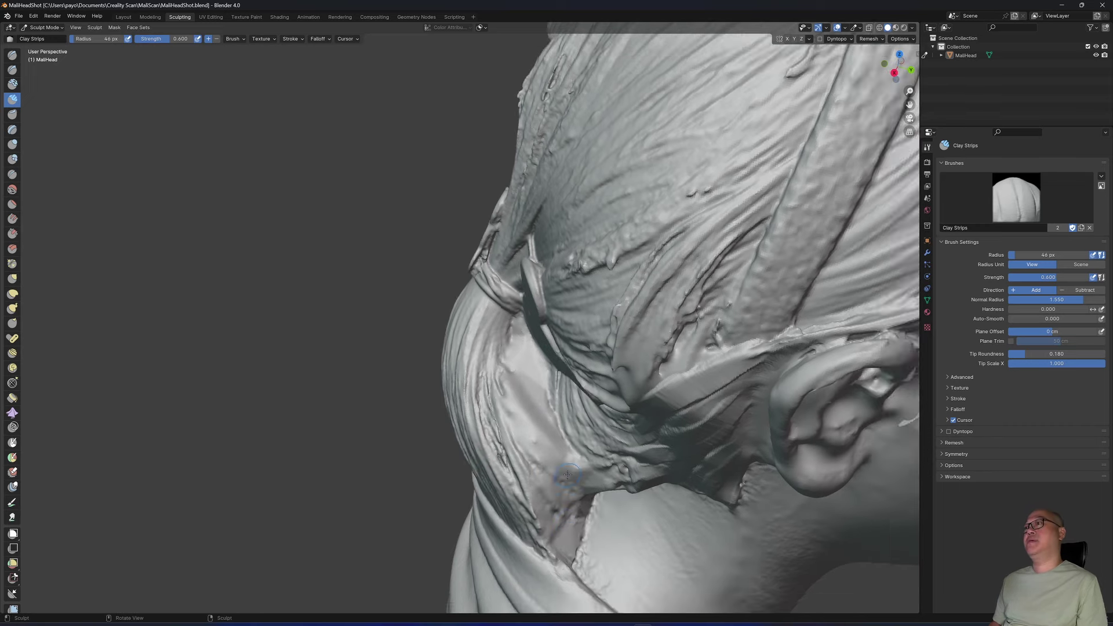
scroll(539, 452, "down", 3)
scroll(507, 413, "up", 3)
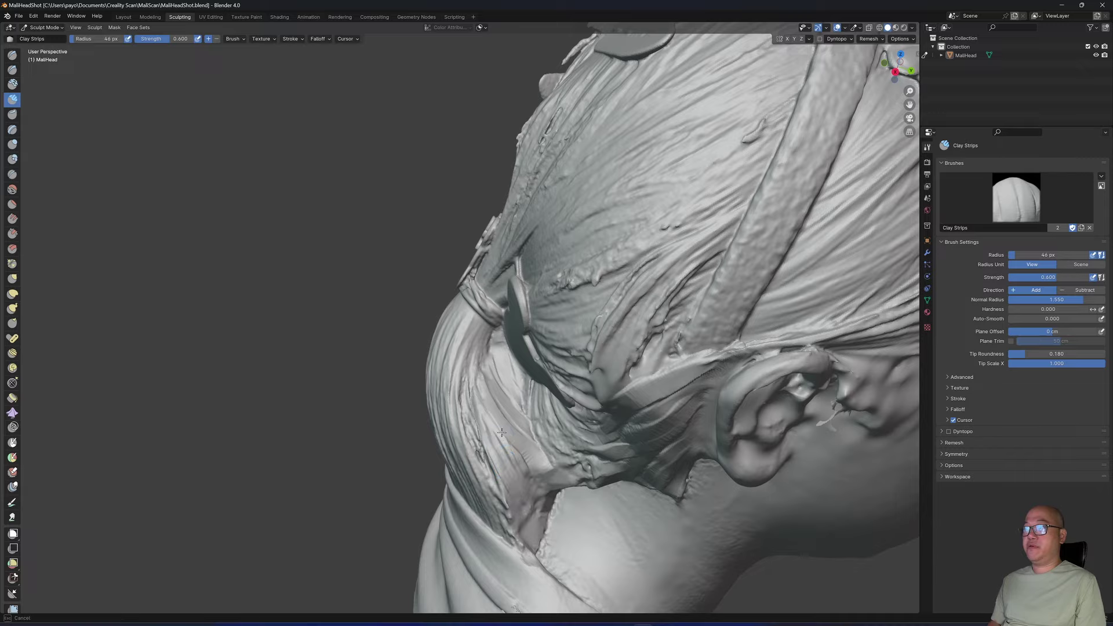
mouse_move(510, 406)
middle_mouse_down("ctrl")
mouse_move(580, 585)
mouse_move(580, 563)
middle_mouse_up("ctrl")
scroll(580, 583, "down", 3)
scroll(581, 567, "up", 3)
scroll(580, 564, "down", 3)
scroll(580, 562, "up", 4)
scroll(580, 563, "down", 4)
middle_click_drag(498, 492, 462, 411)
scroll(429, 420, "up", 1)
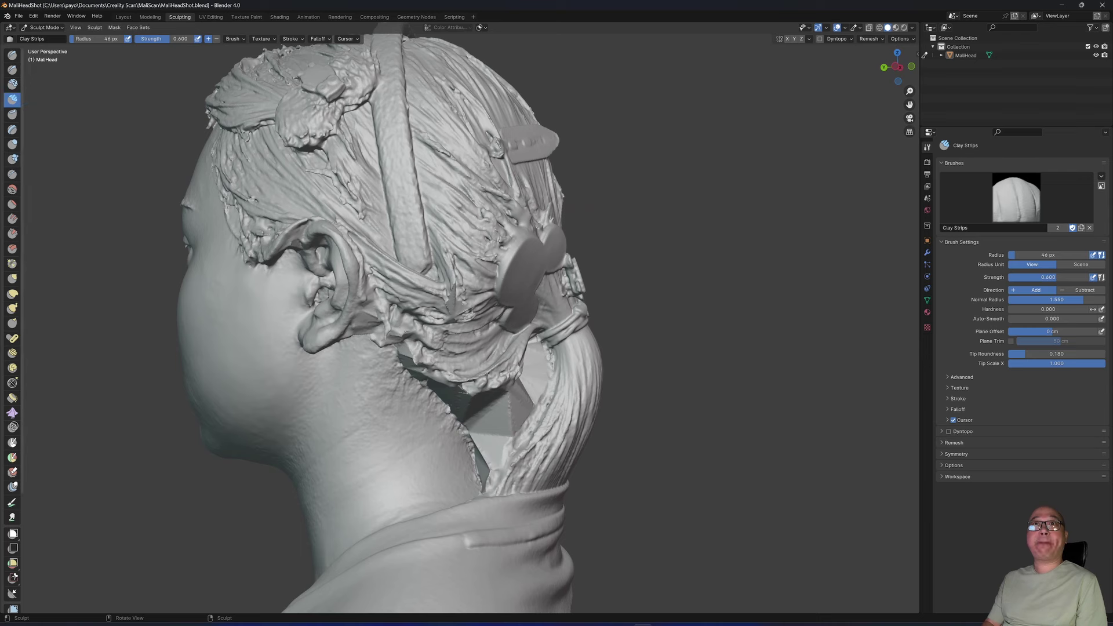
Smooth the neck skin and the jagged hairline edge below the left ear with the Smooth brush at a 62 px radius
left_click(12, 189)
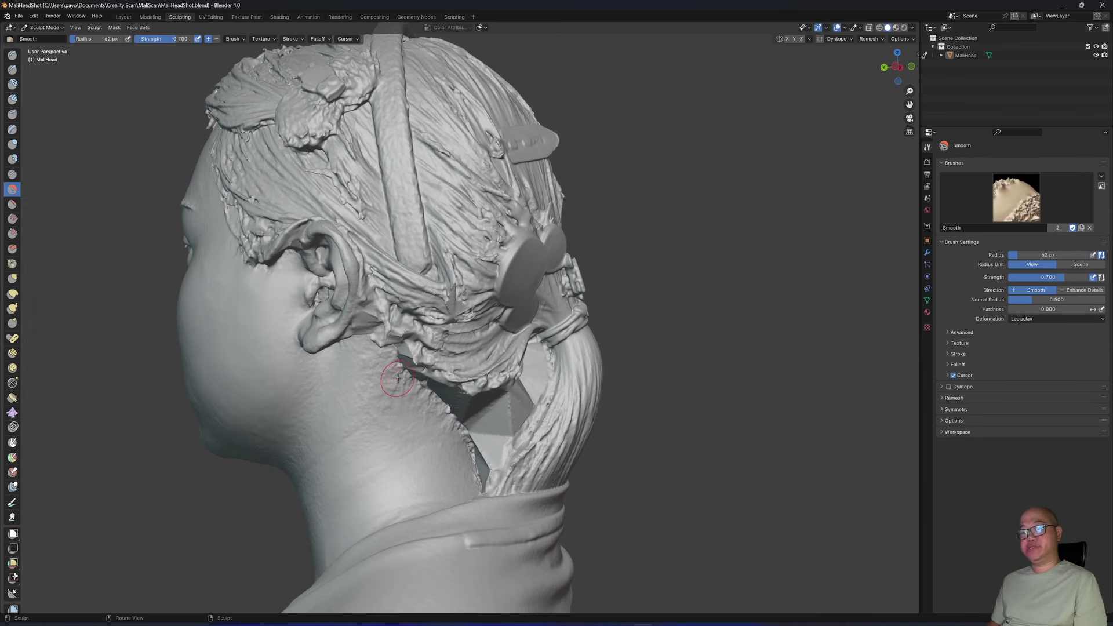
key("f")
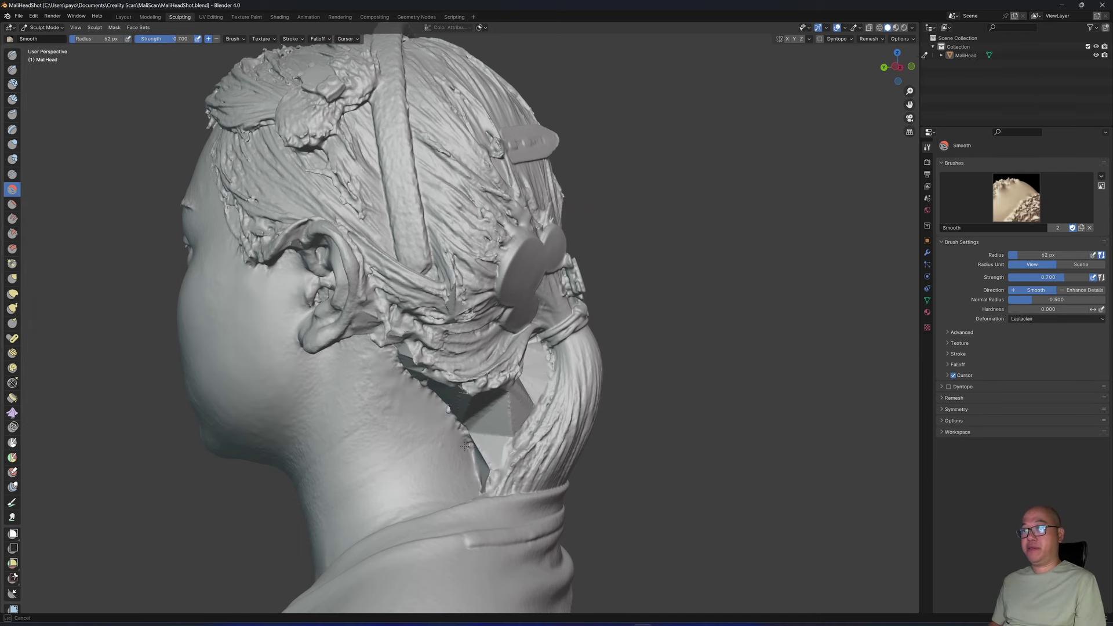
left_click_drag(364, 371, 389, 411)
scroll(447, 468, "down", 2)
middle_click_drag(446, 468, 442, 454)
scroll(443, 453, "up", 3)
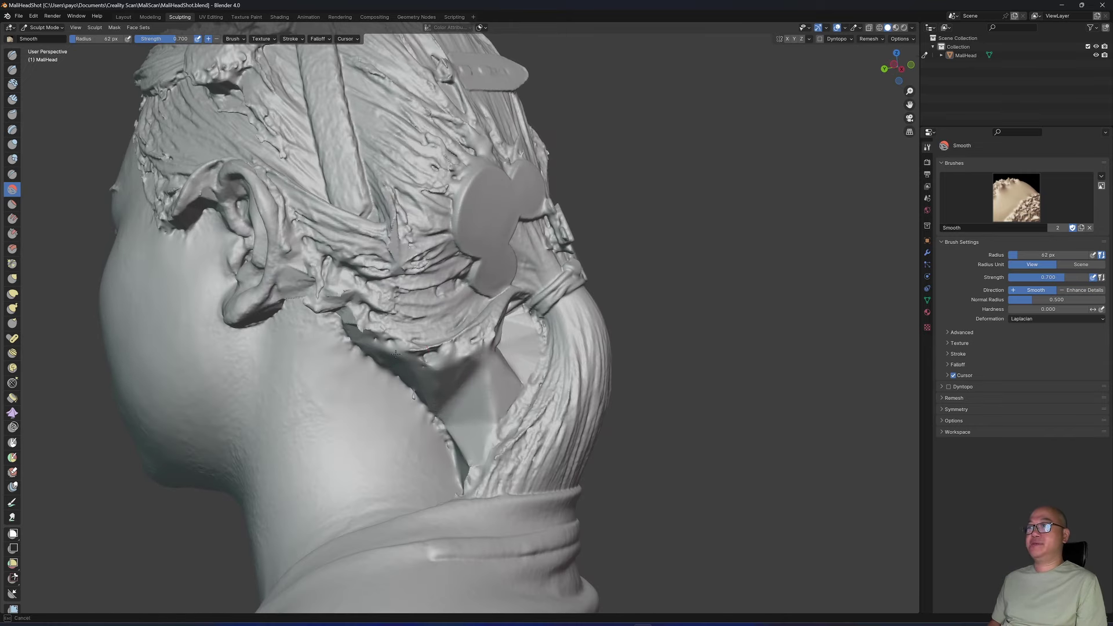
left_click_drag(395, 354, 364, 330)
scroll(529, 429, "down", 3)
middle_click_drag(529, 429, 509, 400)
scroll(508, 398, "up", 4)
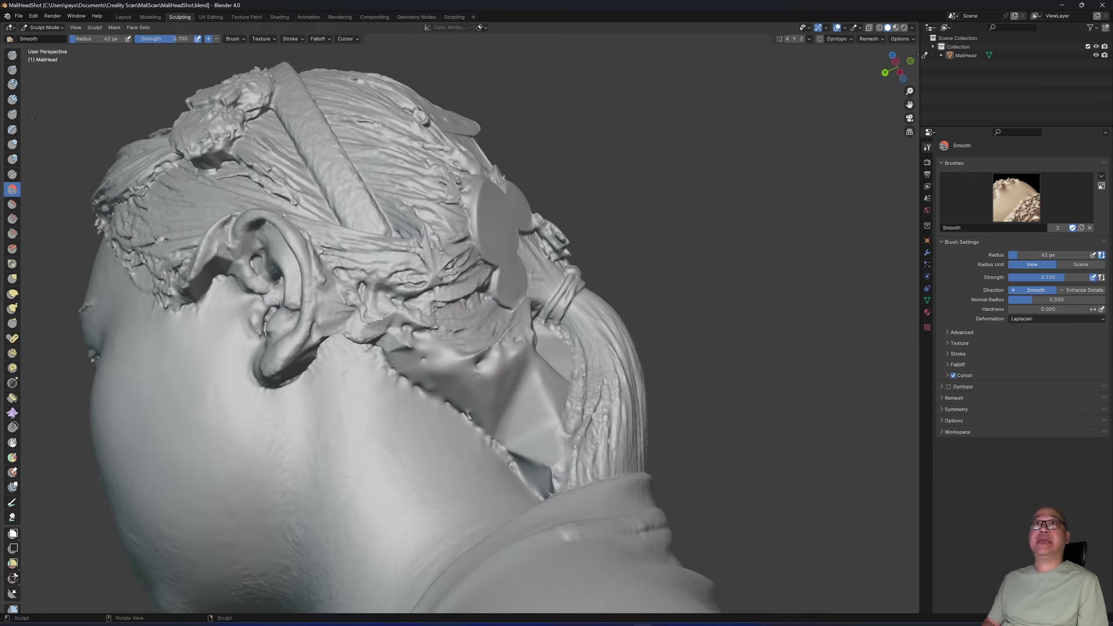
Build up hair over the flat nape patch and the gap beside the ponytail with Clay Strips at a 62 px radius
key("c")
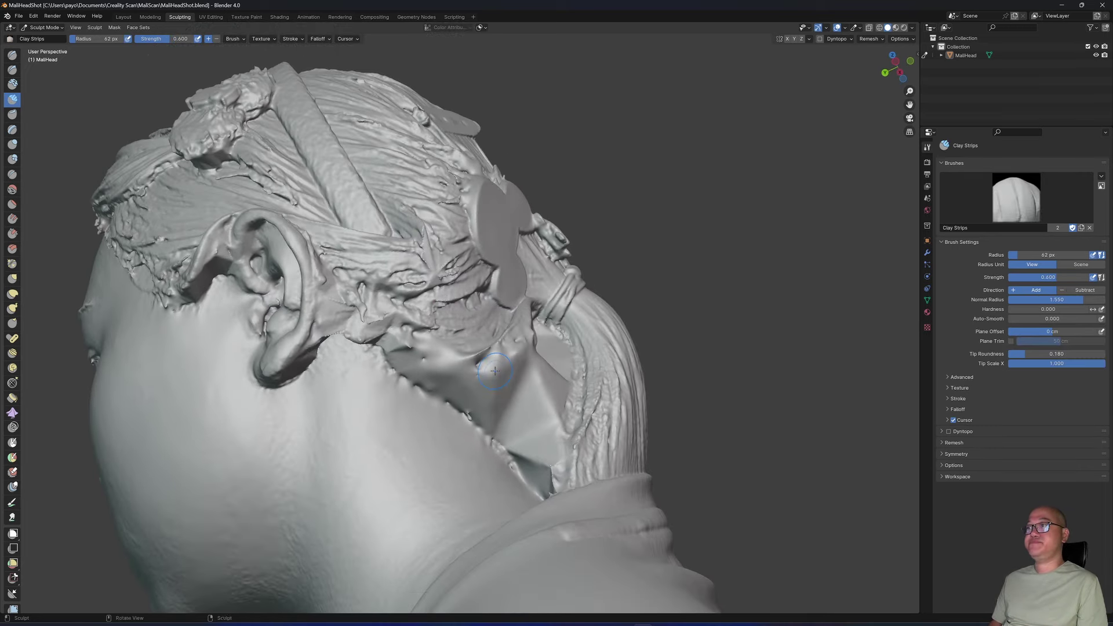
mouse_move(495, 369)
left_mouse_down()
mouse_move(492, 418)
mouse_move(500, 394)
mouse_move(477, 406)
mouse_move(501, 416)
mouse_move(545, 394)
mouse_move(542, 426)
left_mouse_up()
mouse_move(542, 426)
middle_mouse_down()
mouse_move(581, 446)
mouse_move(414, 490)
middle_mouse_up()
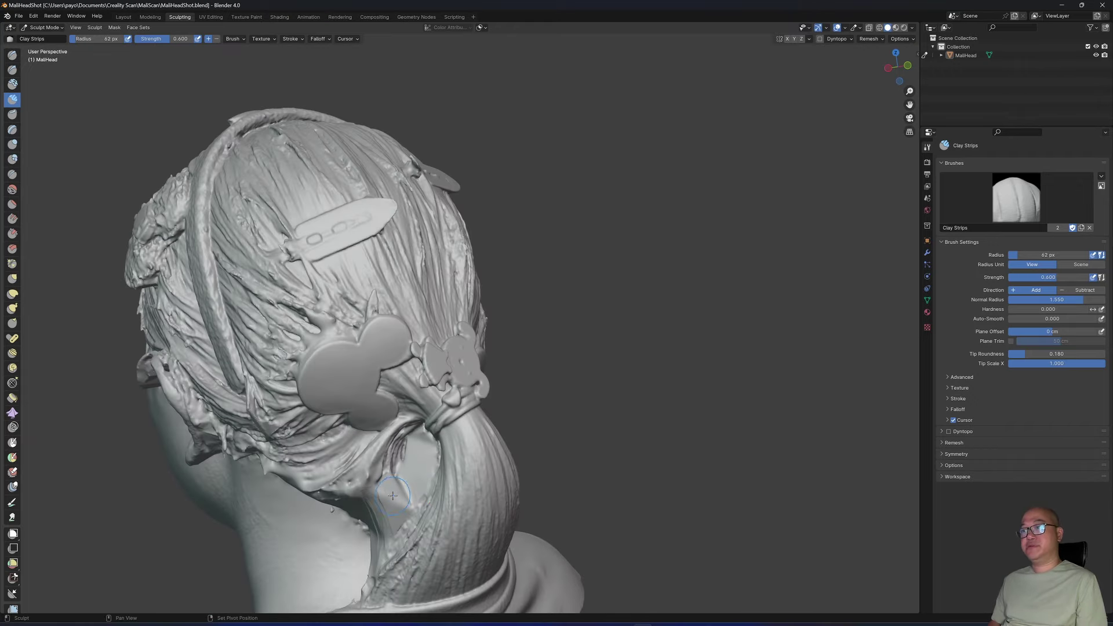
mouse_move(392, 496)
left_mouse_down()
mouse_move(400, 486)
mouse_move(394, 510)
mouse_move(388, 478)
mouse_move(392, 487)
left_mouse_up()
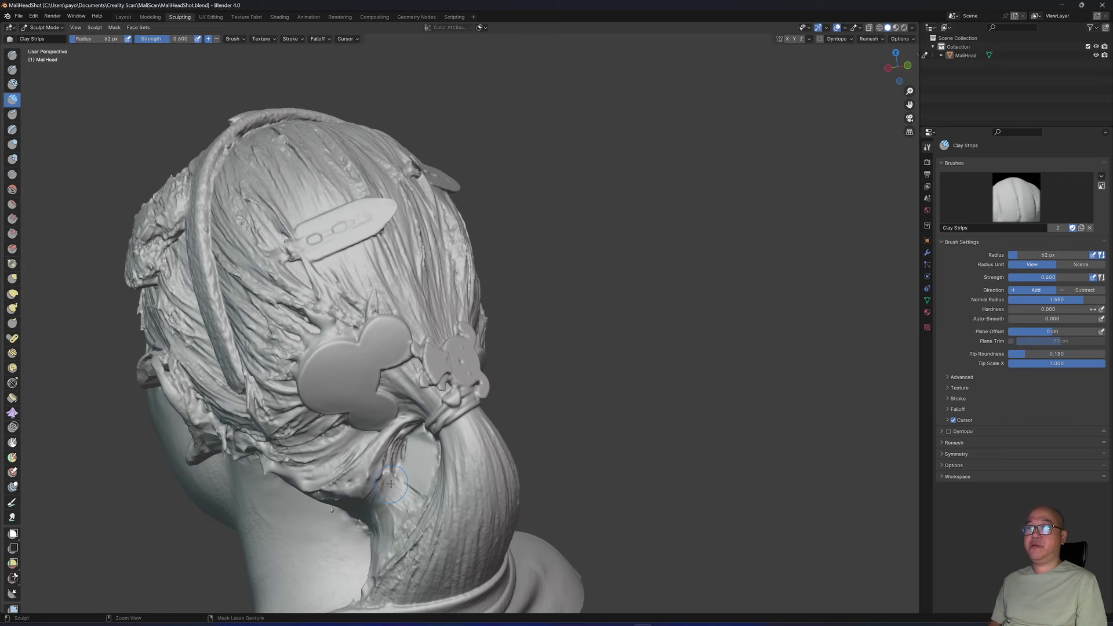
Extend the Clay Strips strands along the ponytail's inner side and the lower hairline behind the left ear
mouse_move(385, 548)
middle_mouse_down()
mouse_move(324, 536)
mouse_move(460, 517)
mouse_move(442, 430)
middle_mouse_up()
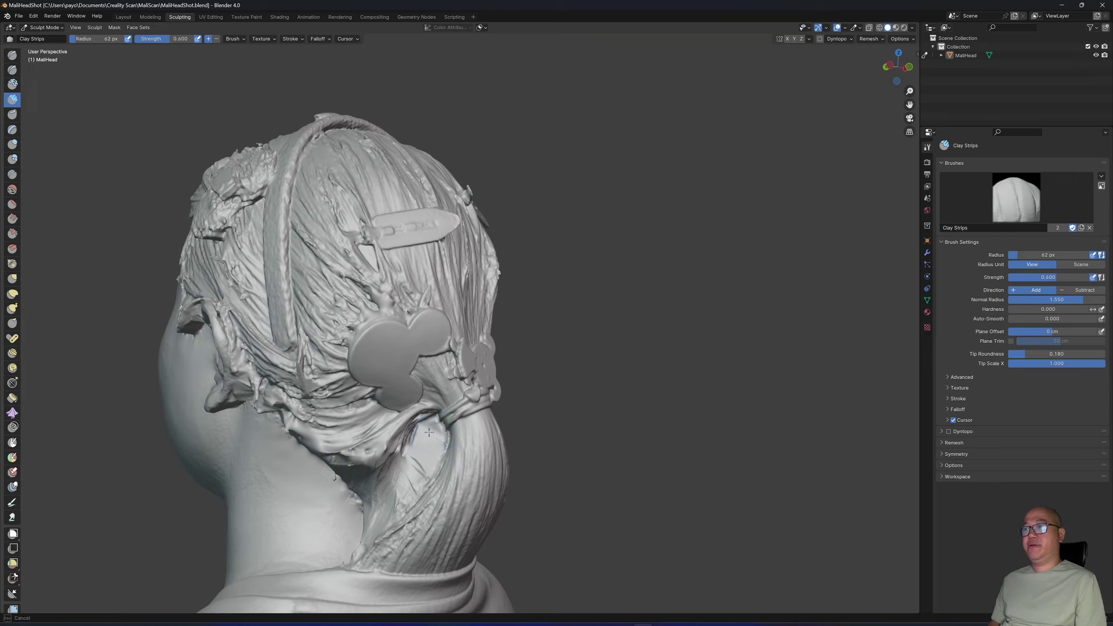
left_click_drag(419, 466, 418, 458)
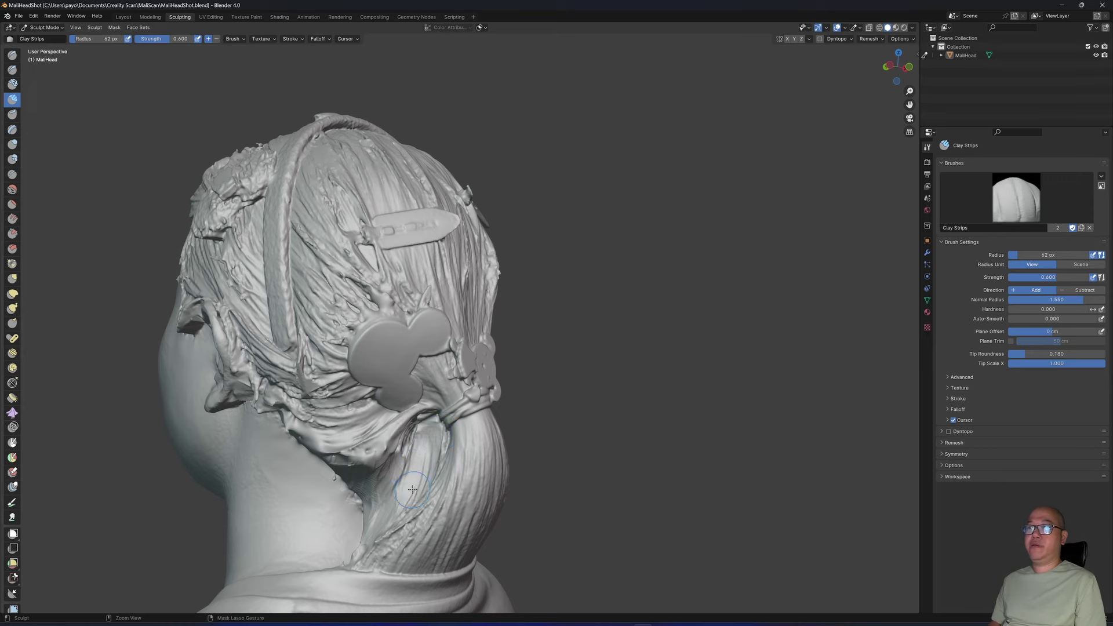
middle_click_drag(406, 508, 457, 506)
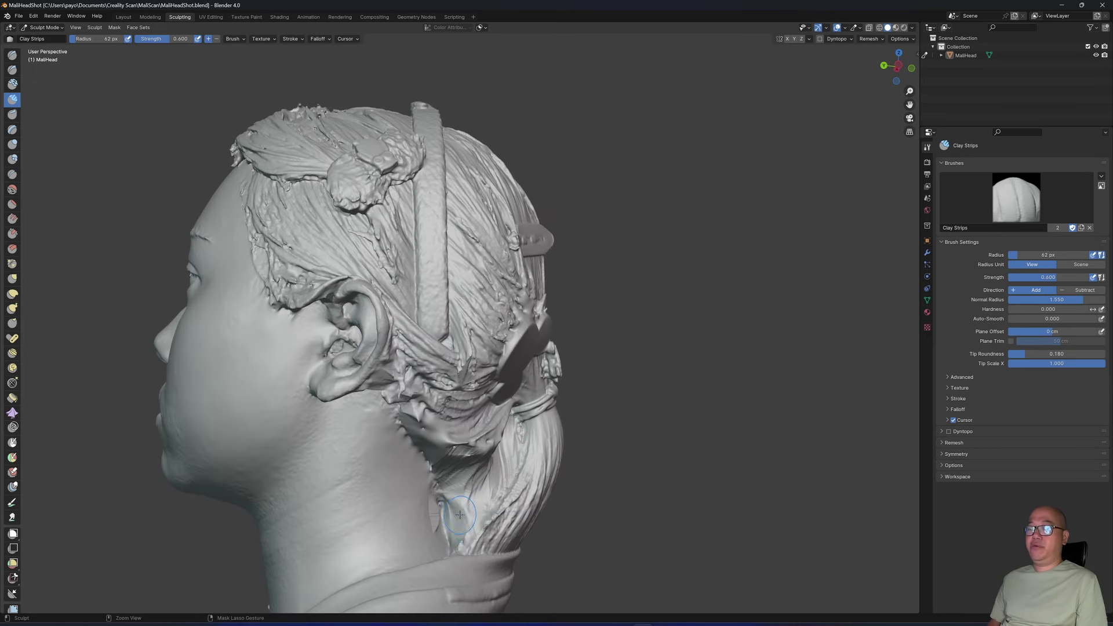
left_click_drag(456, 503, 470, 480)
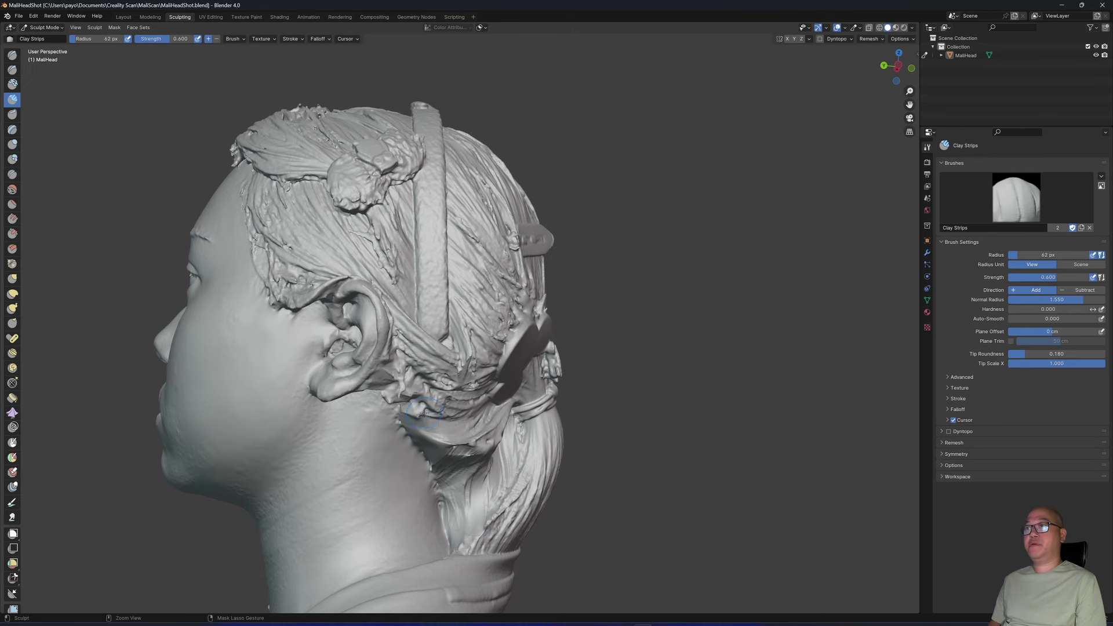
middle_click_drag(499, 513, 388, 475)
mouse_move(374, 459)
left_mouse_down()
mouse_move(386, 438)
mouse_move(412, 453)
left_mouse_up()
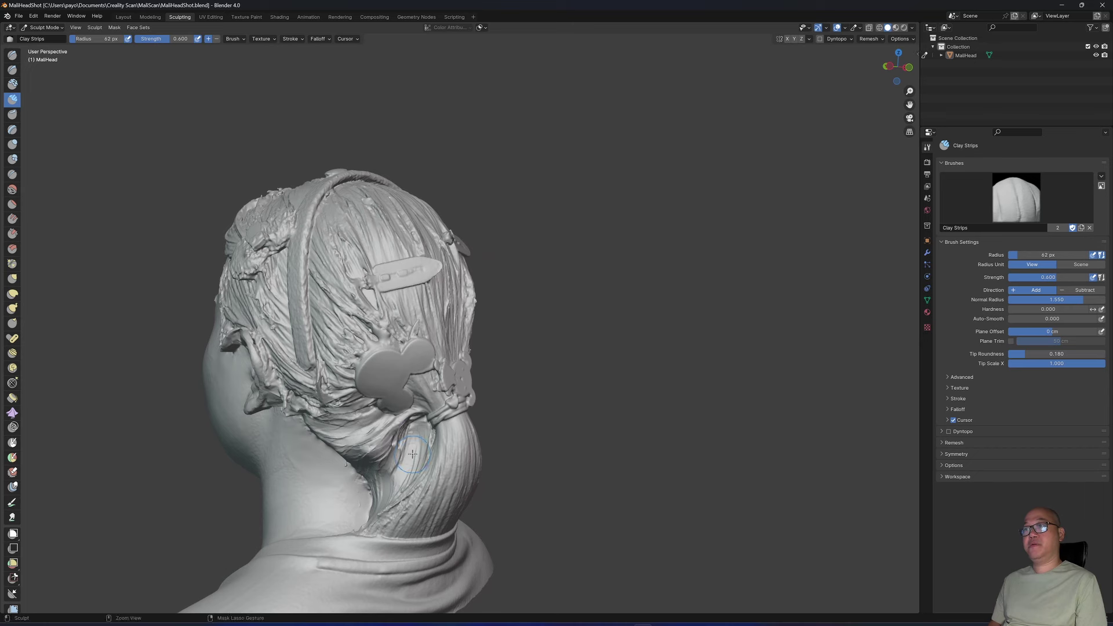
Add finer hair strands beside the ponytail with Clay Strips at a 24 px radius
key("bracketleft")
key("bracketleft")
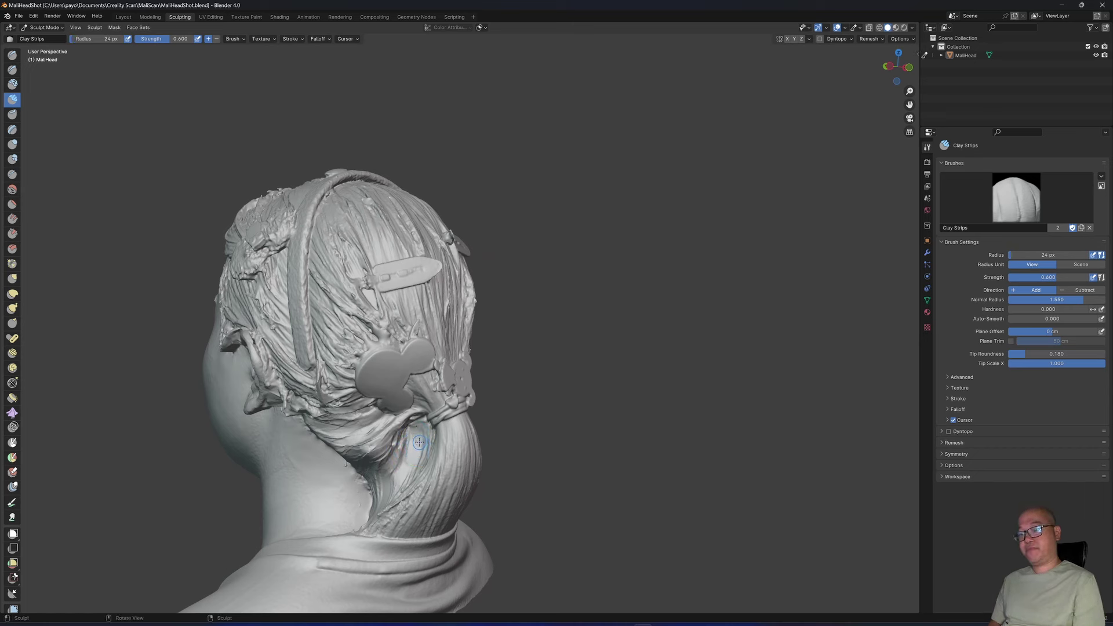
key("f")
Smooth the ragged surface inside the left ear canal with the Smooth brush, setting its radius to 26 px
middle_click_drag(390, 500, 456, 516)
scroll(456, 516, "up", 10)
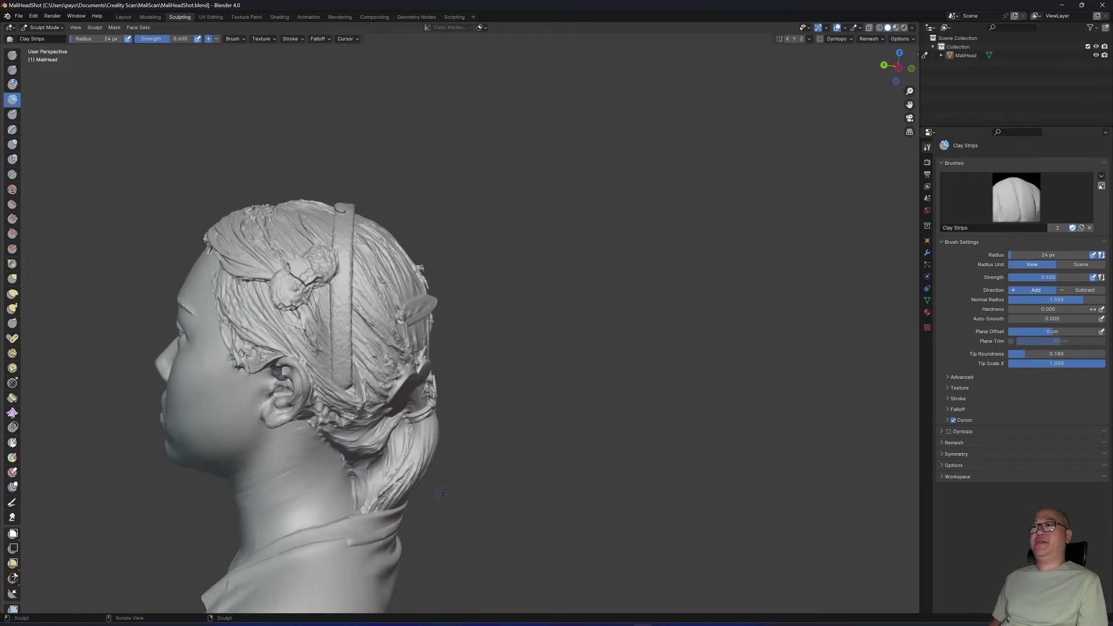
scroll(406, 450, "down", 5)
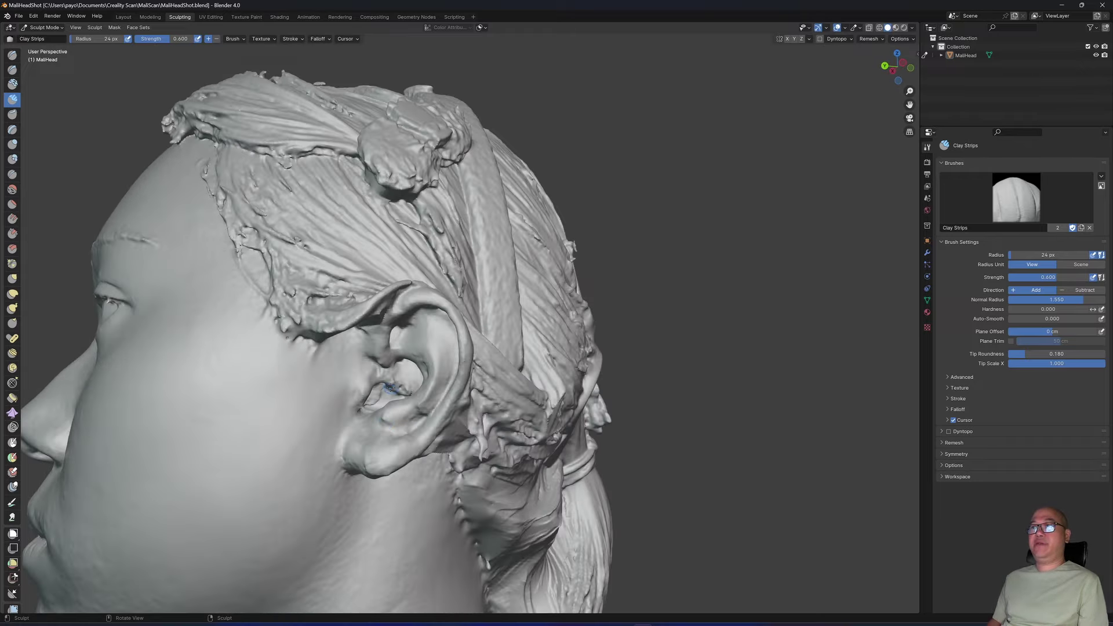
key("s")
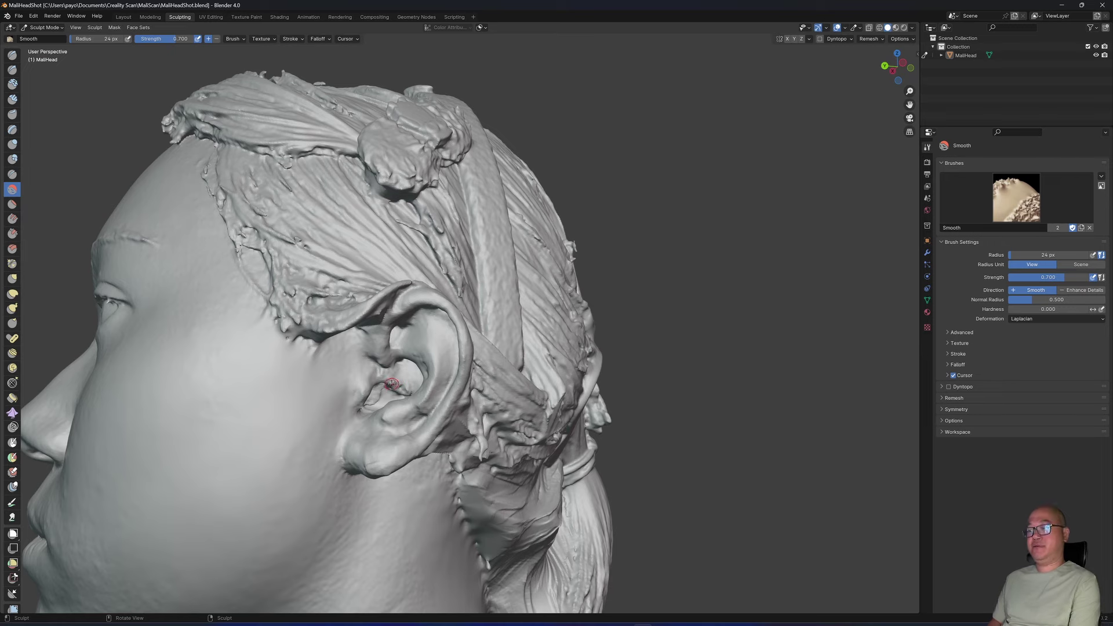
key("f")
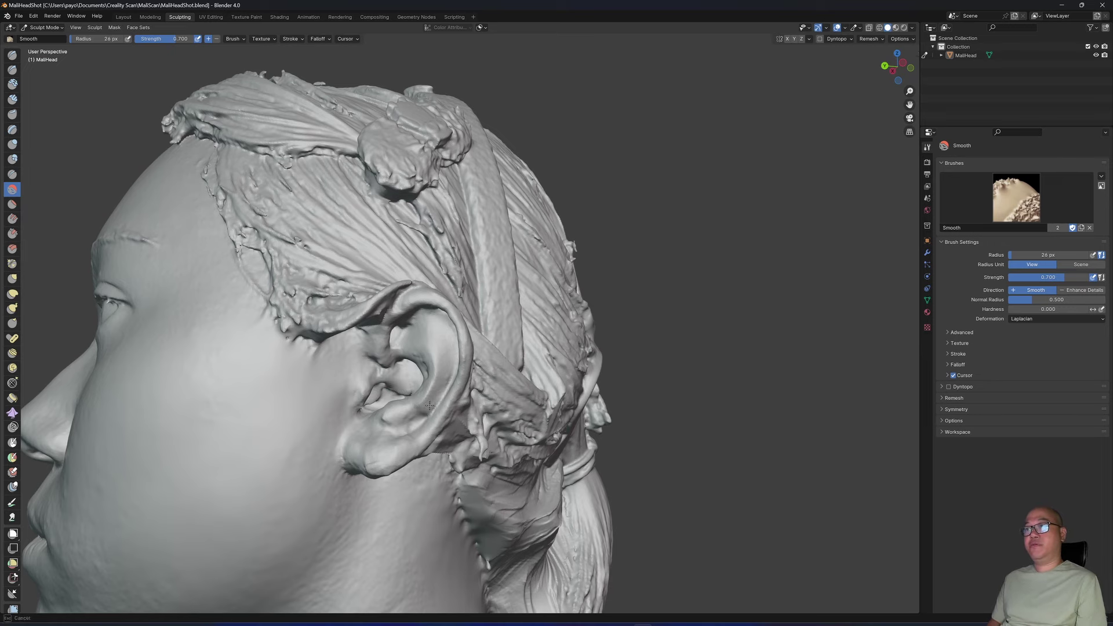
Fill and reshape the back of the left ear with Clay Strips strokes at a 26 px radius
middle_click_drag(393, 466, 306, 388)
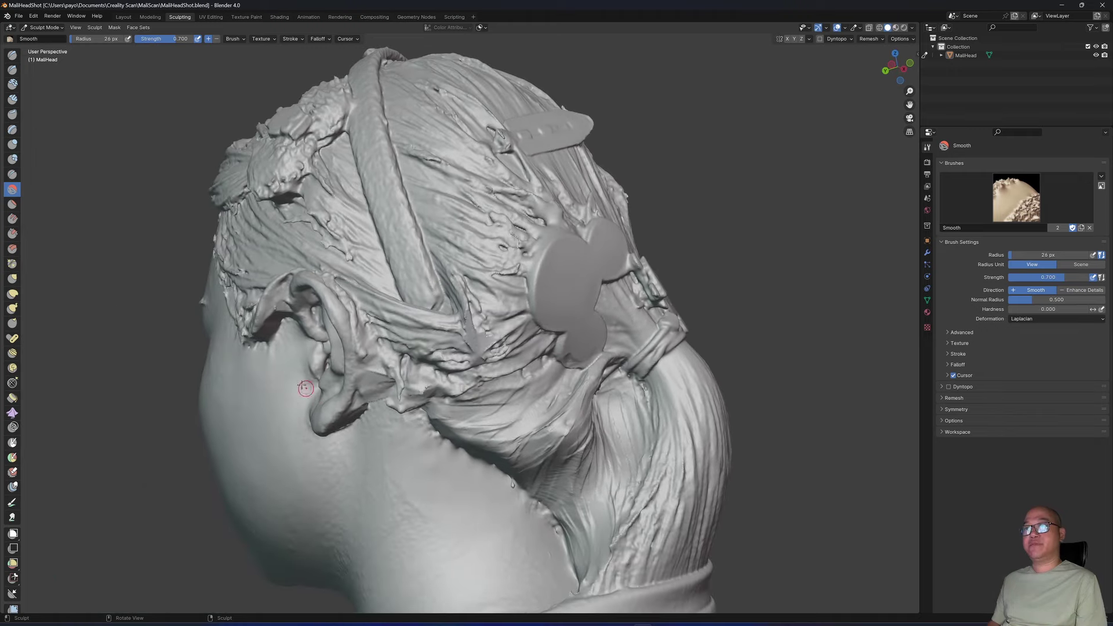
key("c")
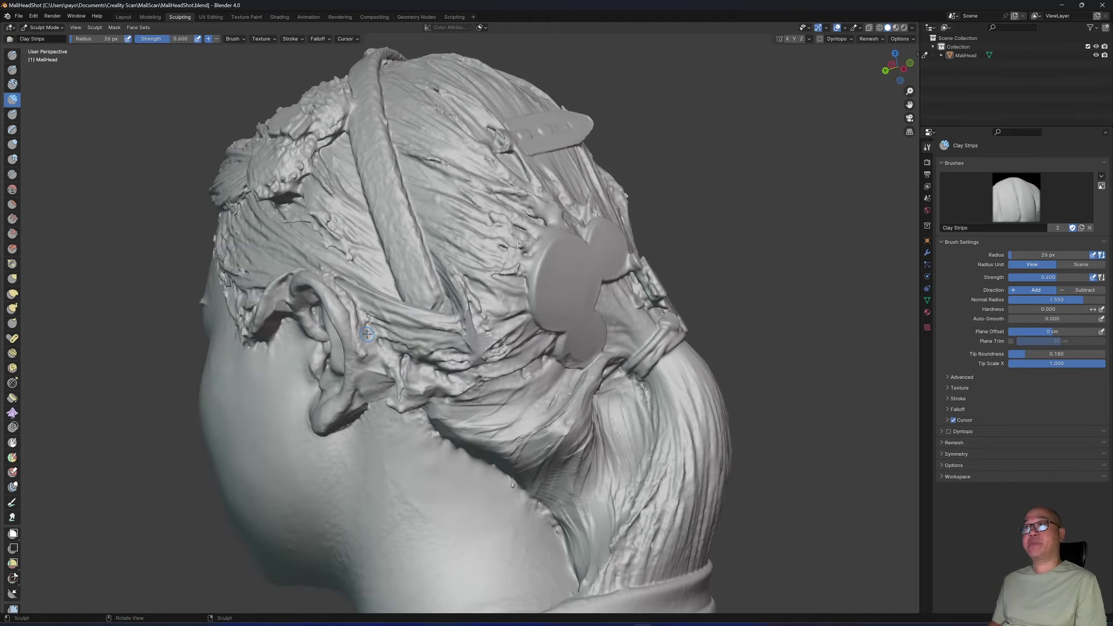
left_click_drag(363, 328, 374, 360)
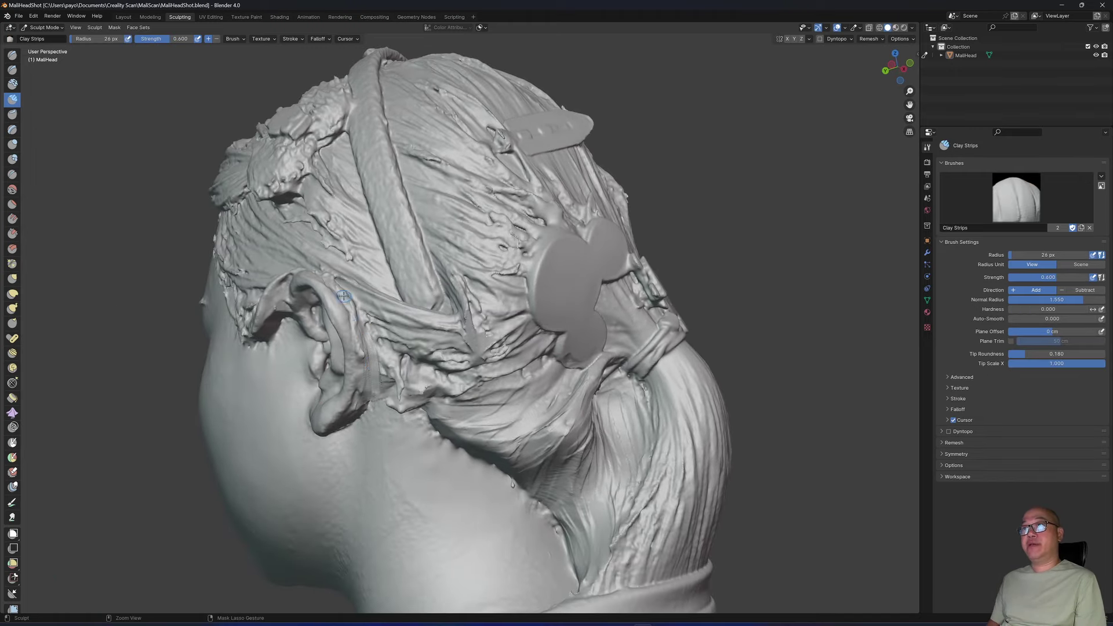
middle_click_drag(360, 334, 264, 391)
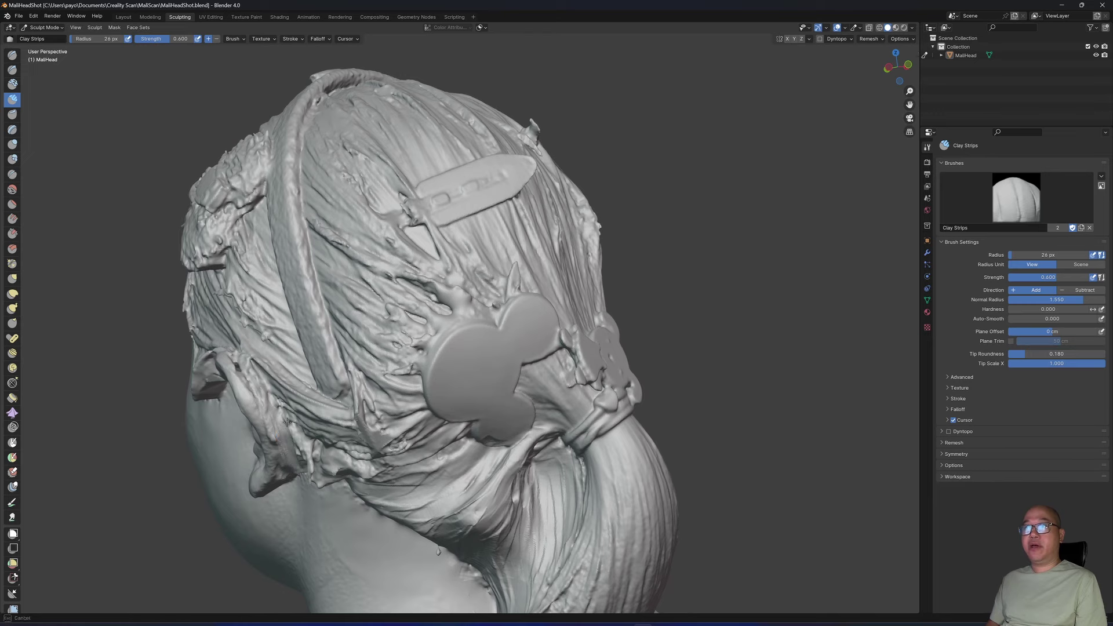
scroll(287, 423, "down", 1)
middle_click_drag(371, 385, 404, 336)
scroll(403, 335, "up", 3)
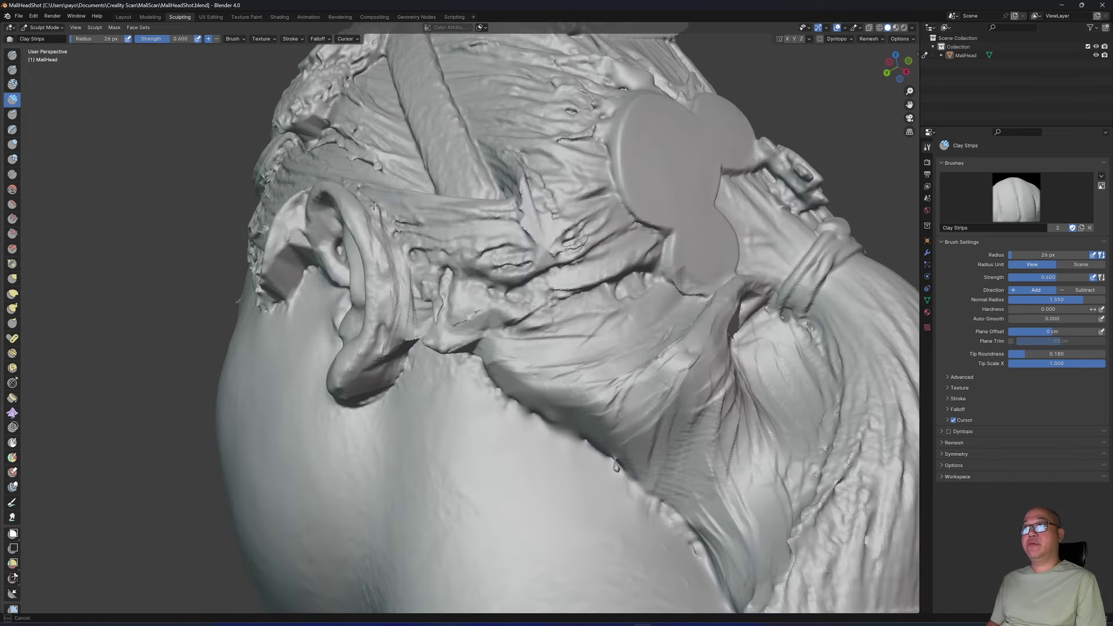
Even out the bumpy iris surfaces of both eyes with the Smooth brush and Clay Strips at a 34 px radius
scroll(405, 425, "down", 4)
key("shift+s")
mouse_move(405, 425)
middle_mouse_down()
mouse_move(510, 440)
mouse_move(564, 423)
middle_mouse_up()
scroll(522, 454, "up", 5)
scroll(564, 424, "up", 3)
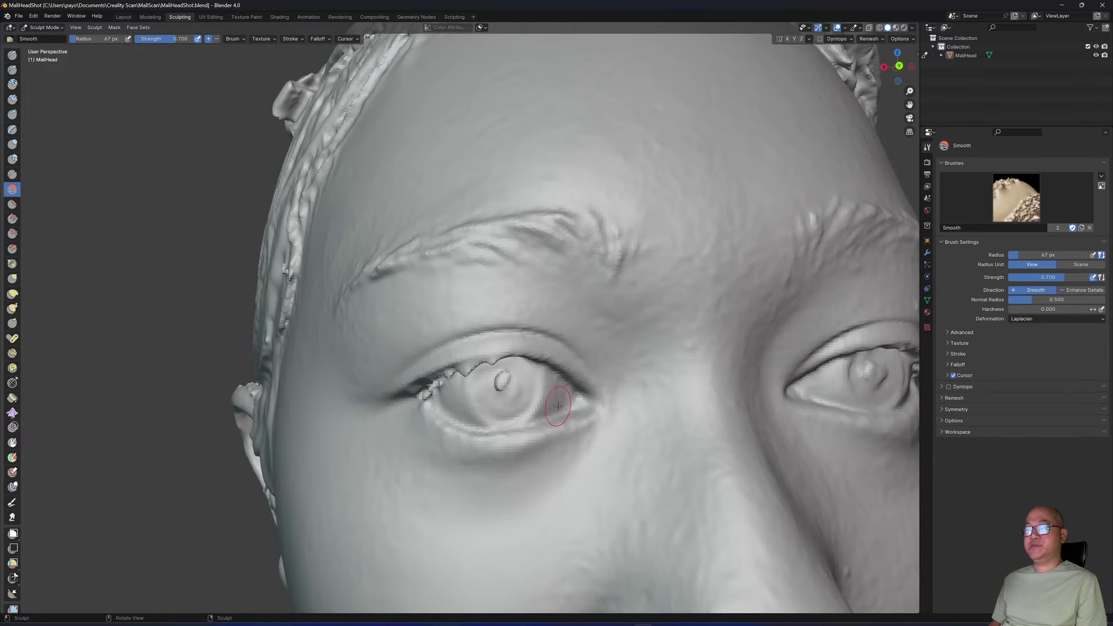
key("c")
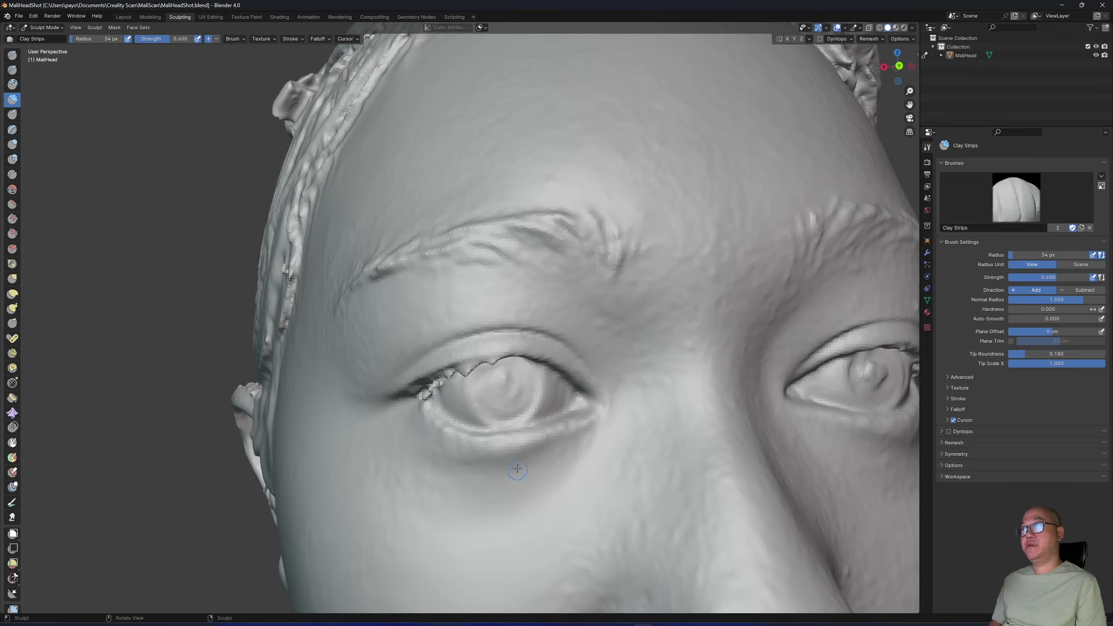
scroll(517, 469, "down", 4)
middle_click_drag(510, 447, 594, 452)
scroll(594, 452, "up", 4)
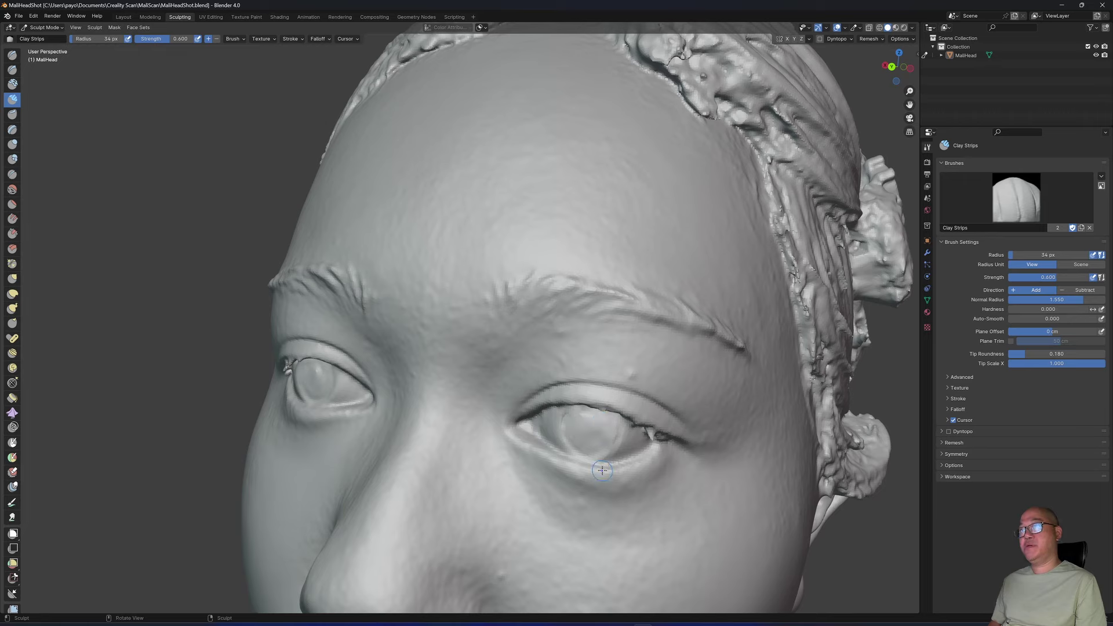
Smooth the lumpy sideburn in front of the right ear and sculpt hair strands into it with Clay Strips at 27 px
scroll(602, 470, "down", 4)
middle_click_drag(603, 470, 504, 463)
key("s")
scroll(601, 467, "down", 4)
scroll(465, 437, "up", 4)
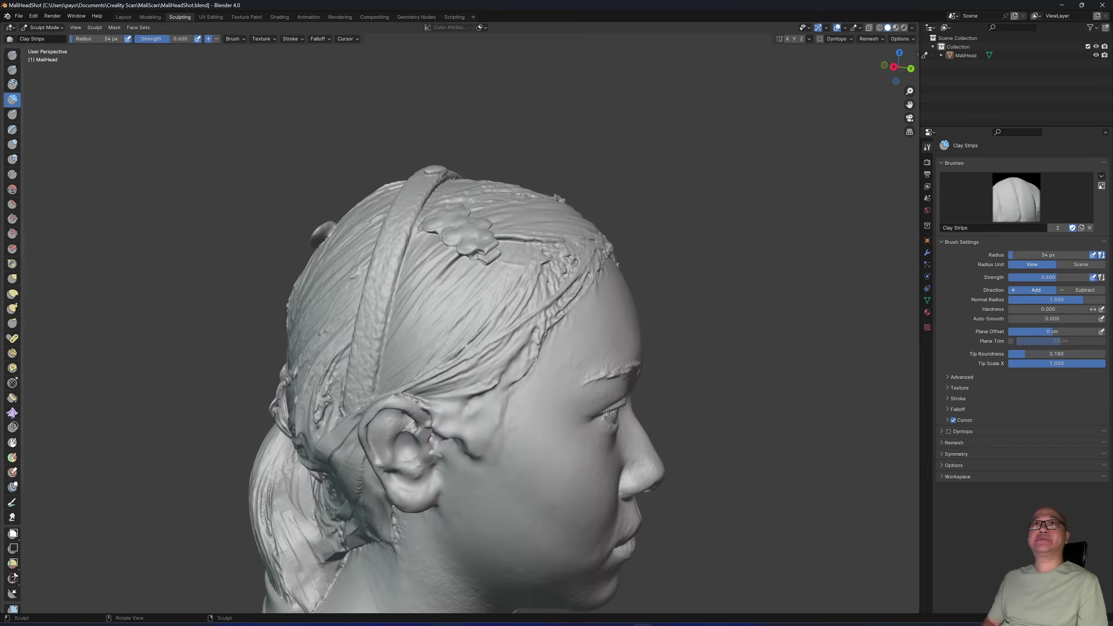
key("bracketleft")
key("bracketleft")
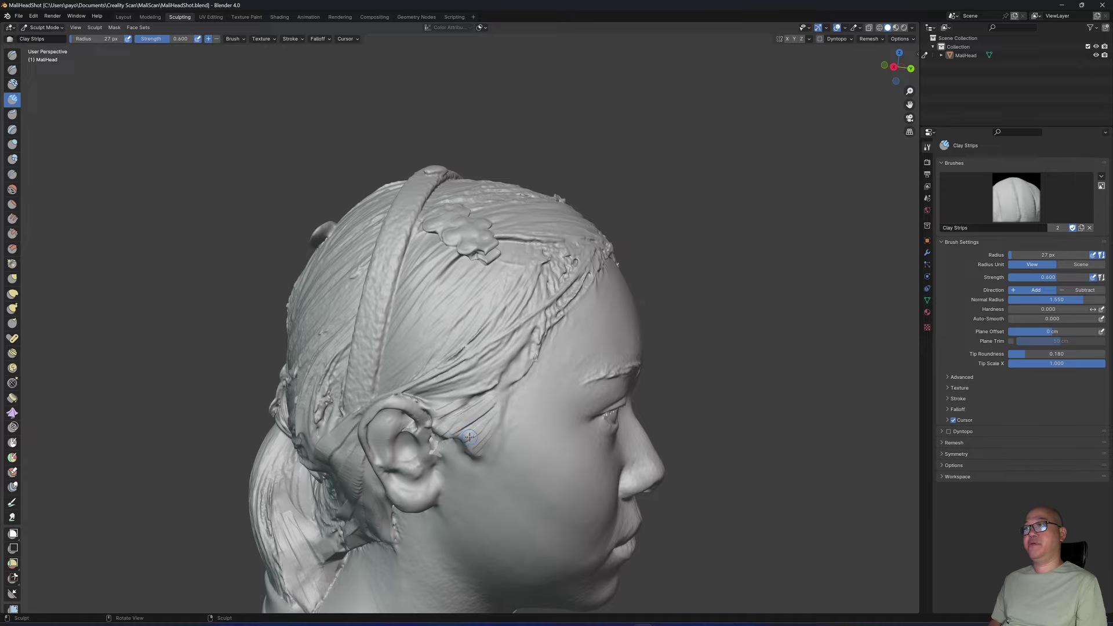
Rebuild the lumpy hair on both sides behind the parting on top of the head, using Clay Strips with a 44 px radius
scroll(532, 352, "down", 4)
middle_click_drag(532, 352, 488, 393)
scroll(499, 349, "up", 3)
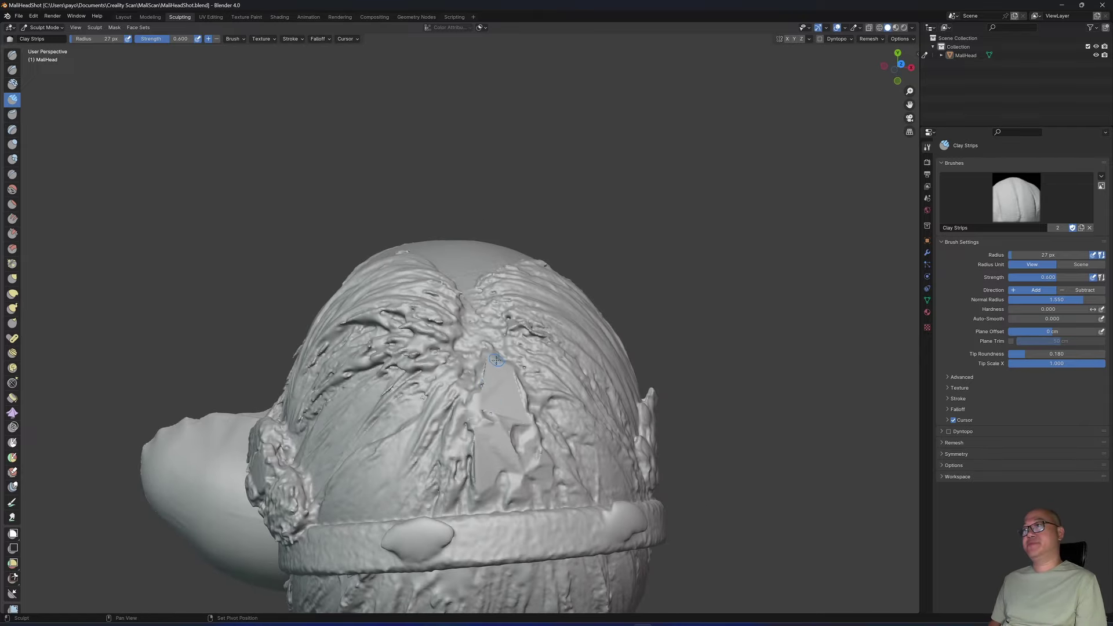
key("f")
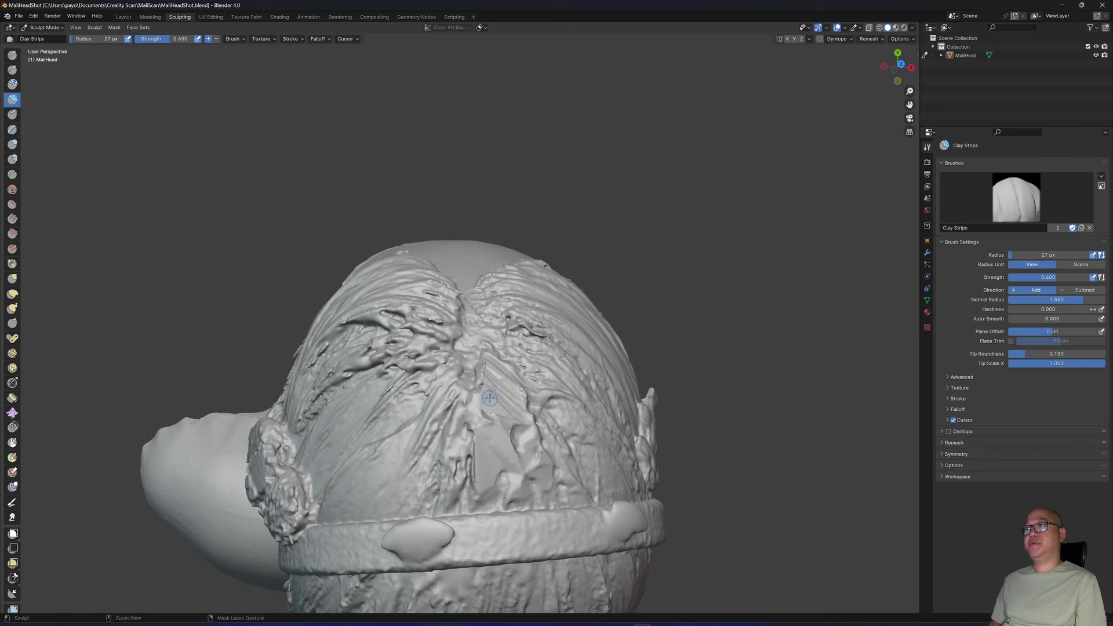
left_click(501, 378)
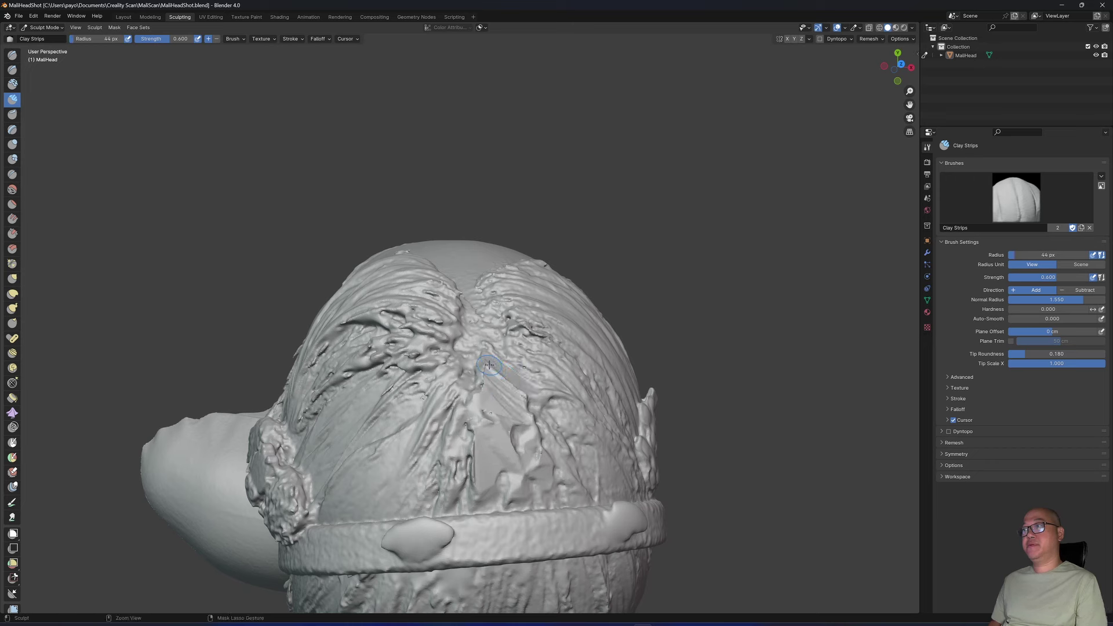
mouse_move(489, 364)
left_mouse_down("ctrl+shift")
mouse_move(513, 426)
mouse_move(432, 423)
mouse_move(400, 389)
mouse_move(445, 347)
mouse_move(356, 380)
left_mouse_up("ctrl+shift")
left_click_drag(441, 326, 336, 360, "ctrl")
mouse_move(424, 325)
left_mouse_down("ctrl")
mouse_move(327, 337)
mouse_move(348, 318)
mouse_move(318, 401)
left_mouse_up("ctrl")
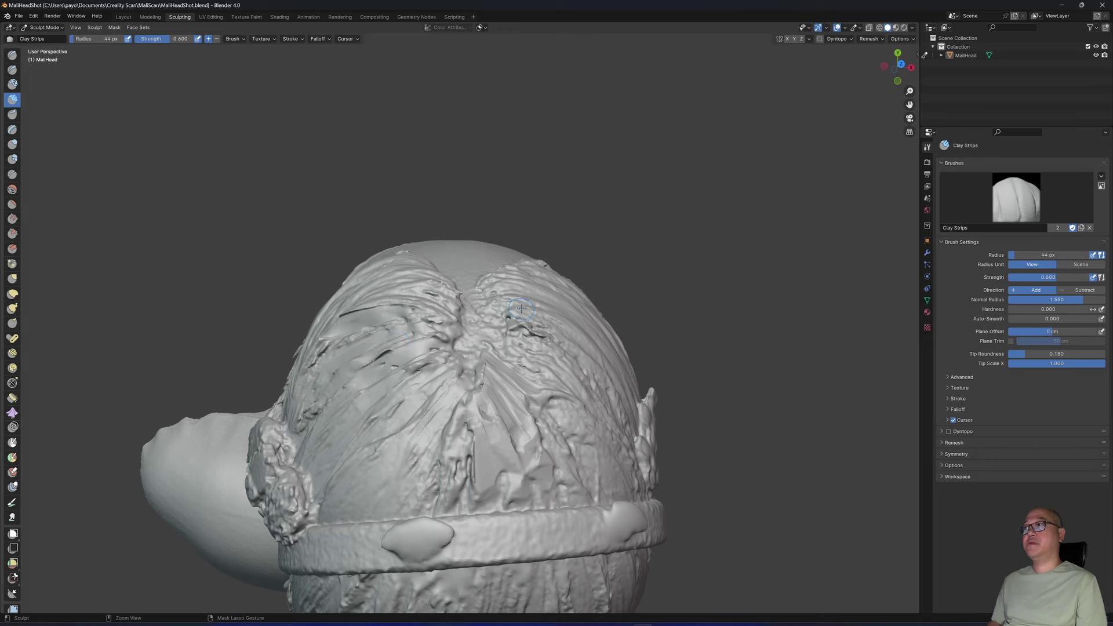
mouse_move(516, 328)
left_mouse_down("ctrl")
mouse_move(570, 372)
mouse_move(558, 378)
left_mouse_up("ctrl")
left_click_drag(513, 320, 576, 342, "ctrl")
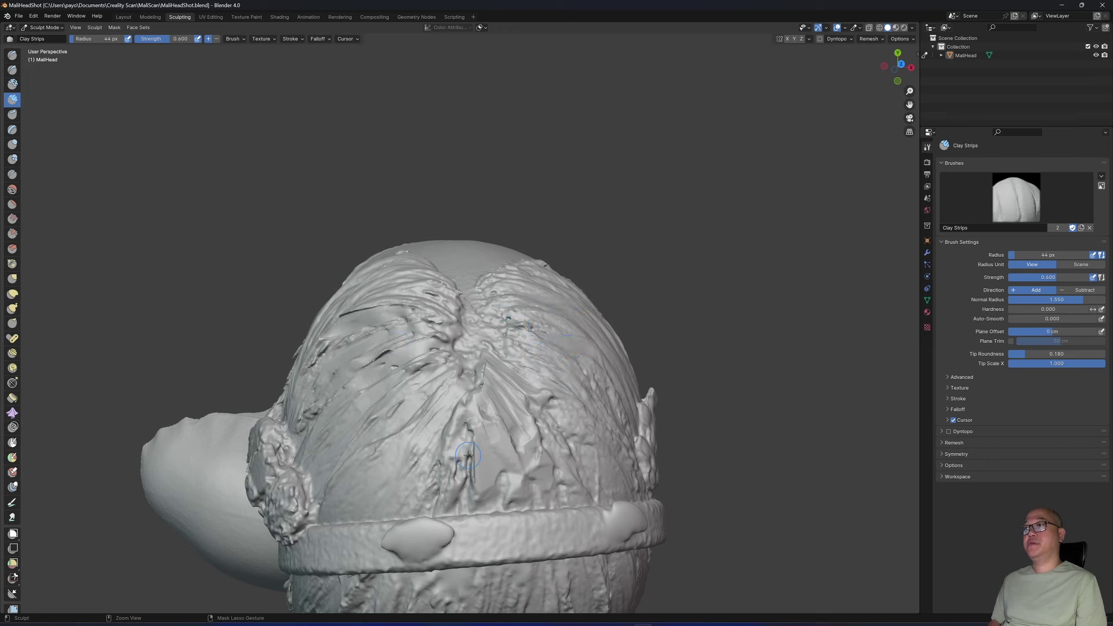
Carve hair strands with Clay Strips into the flat patches between the back end of the parting and the headband
left_click_drag(465, 404, 445, 481, "ctrl")
left_click_drag(455, 405, 434, 488, "ctrl")
left_click_drag(443, 429, 418, 482, "ctrl")
left_click_drag(482, 409, 457, 493, "ctrl")
mouse_move(493, 401)
left_mouse_down("ctrl")
mouse_move(477, 487)
mouse_move(584, 462)
left_mouse_up("ctrl")
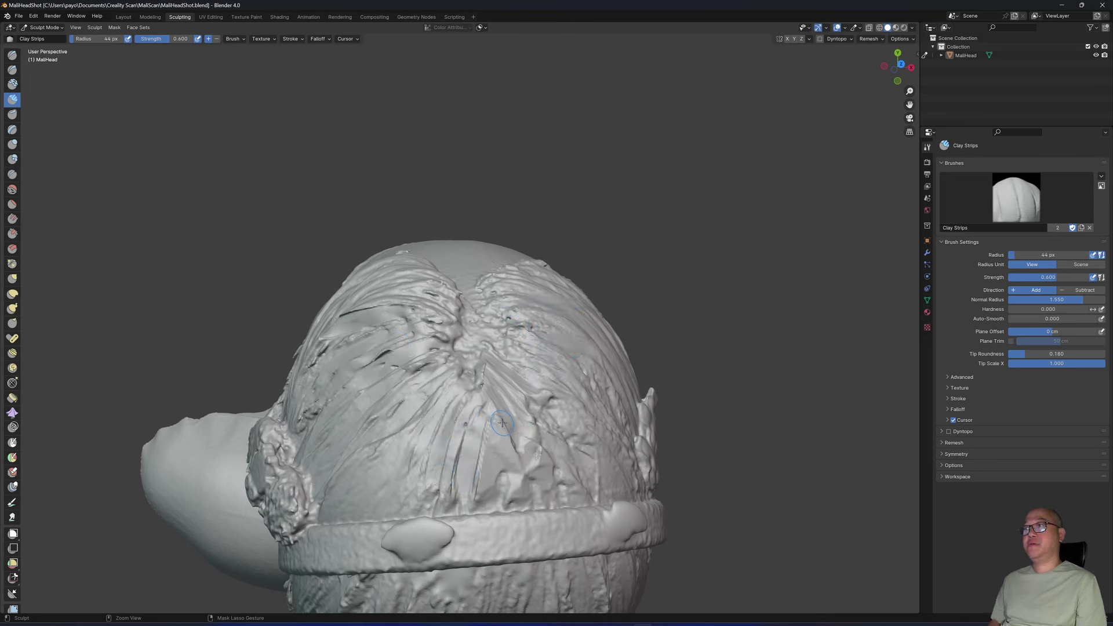
left_click_drag(502, 423, 526, 479, "ctrl")
left_click_drag(544, 420, 590, 454, "ctrl")
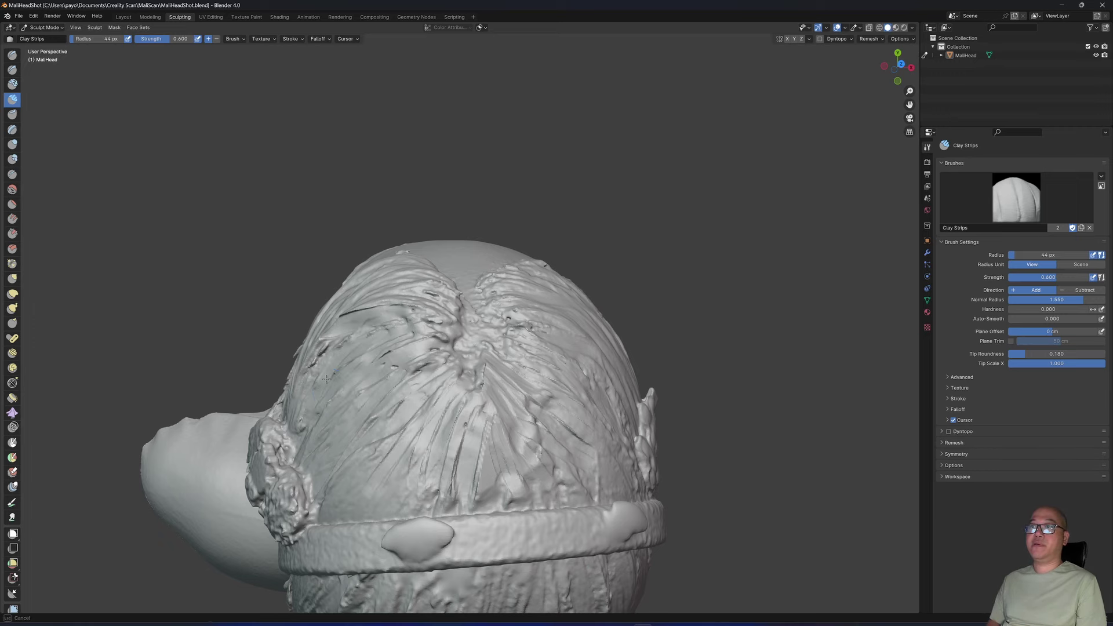
Carve down the raised blob on top of the headband with Clay Strips and blend it using the Smooth brush at 62 px
middle_click_drag(348, 377, 500, 345)
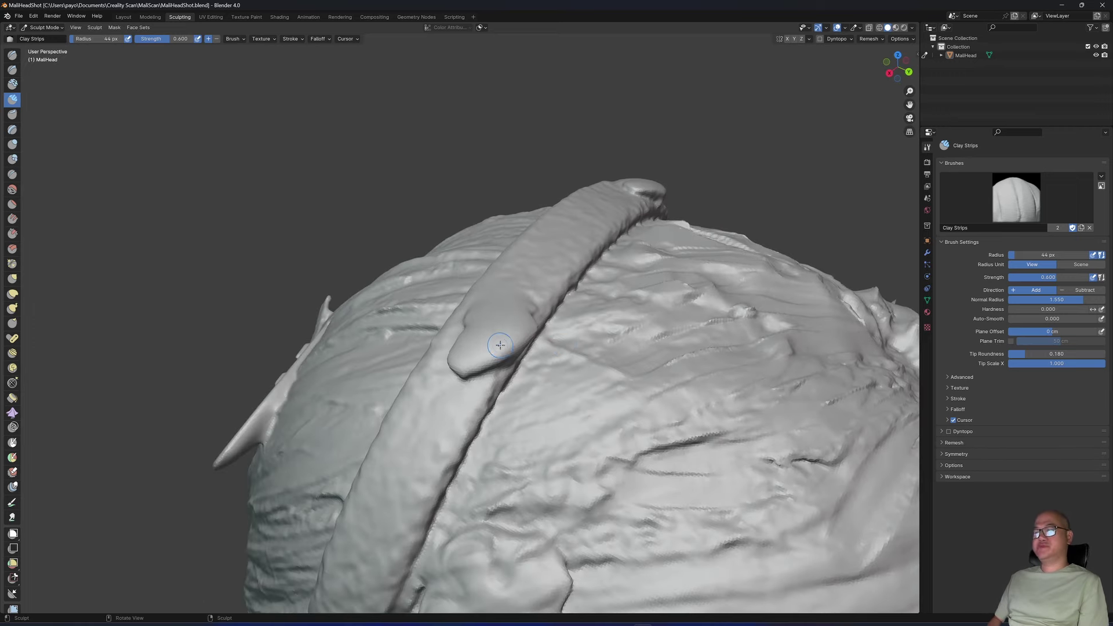
left_click_drag(496, 333, 493, 355, "ctrl")
mouse_move(537, 322)
left_mouse_down("ctrl")
mouse_move(515, 347)
mouse_move(468, 356)
left_mouse_up("ctrl")
mouse_move(536, 322)
left_mouse_down("ctrl")
mouse_move(464, 362)
mouse_move(536, 322)
left_mouse_up("ctrl")
key("ctrl+z")
key("ctrl+z")
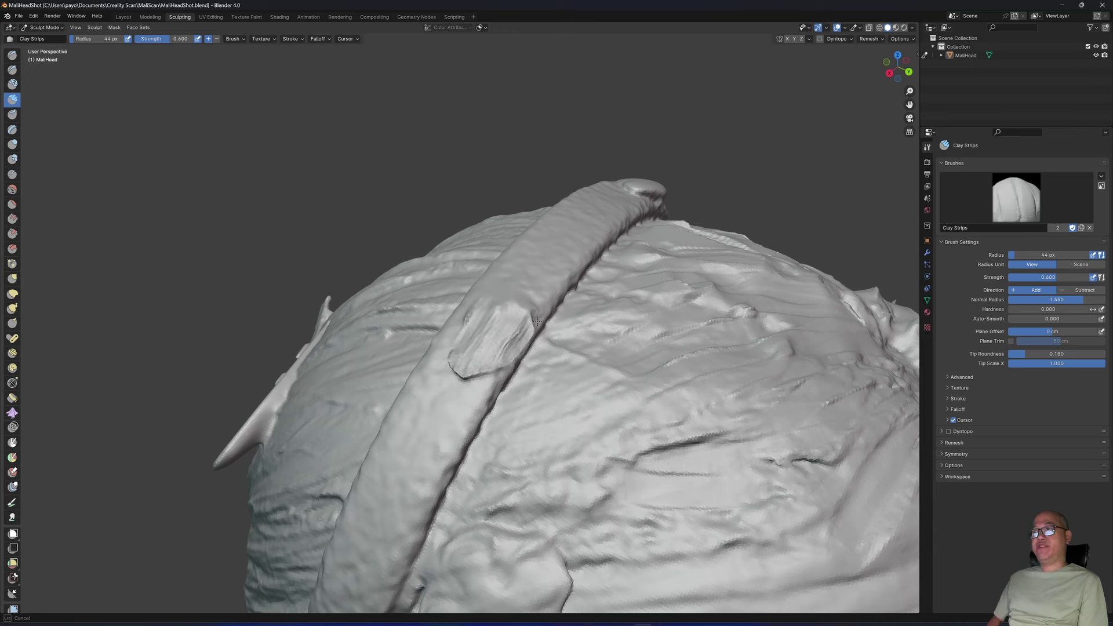
key("shift+s")
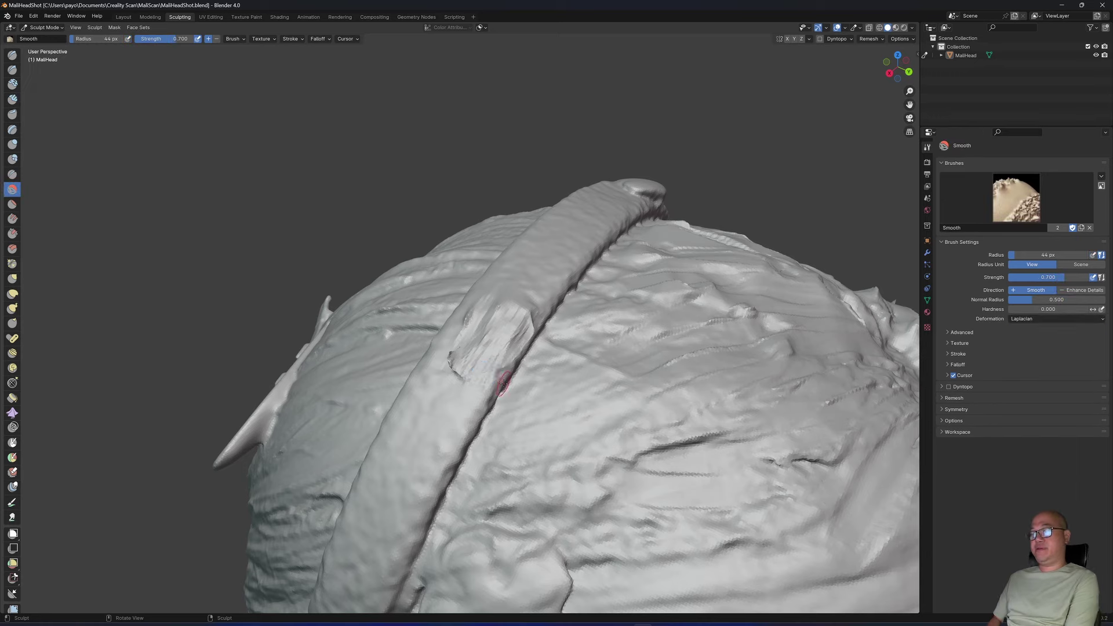
key("f")
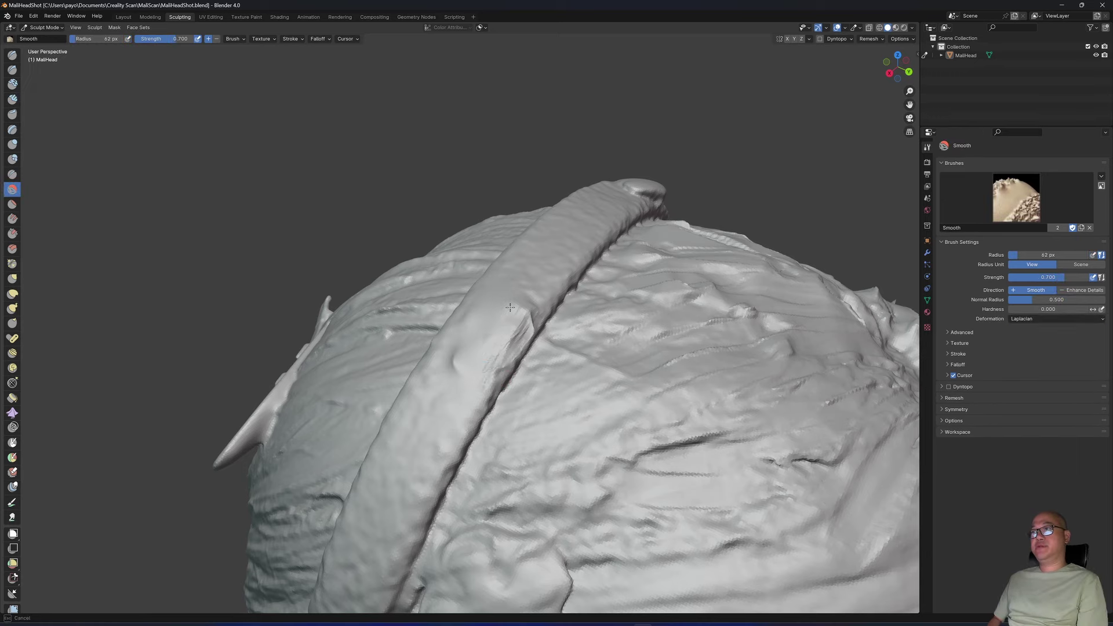
Level the second raised blob on the other side of the headband with Clay Strips at 62 px and smooth it out
mouse_move(445, 420)
middle_mouse_down()
mouse_move(487, 356)
mouse_move(385, 318)
middle_mouse_up()
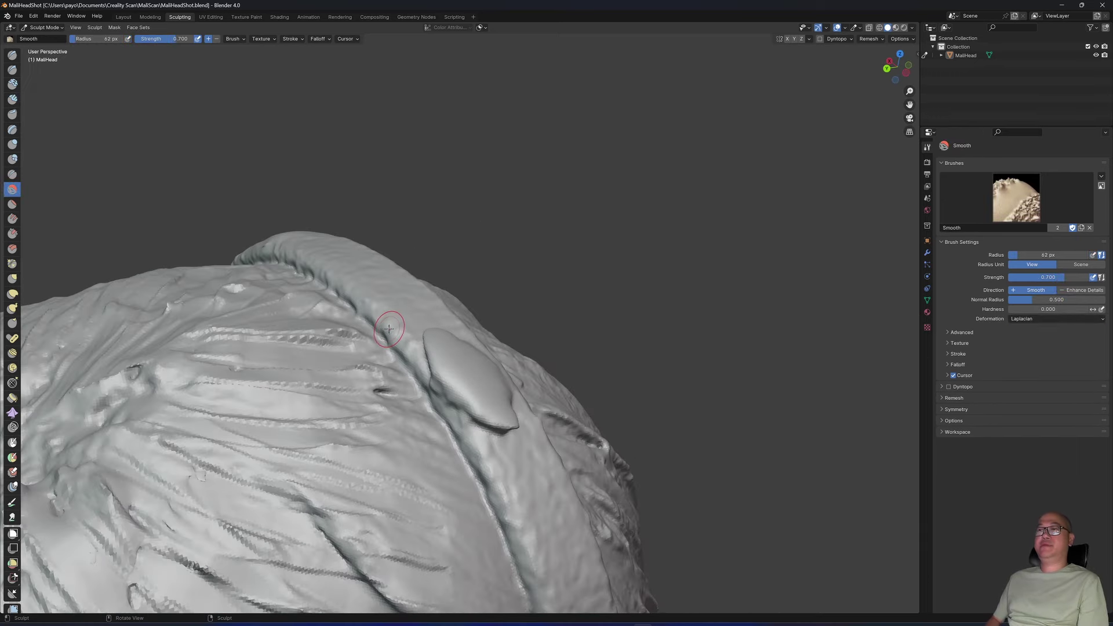
key("c")
mouse_move(444, 336)
left_mouse_down()
mouse_move(458, 371)
mouse_move(496, 409)
mouse_move(510, 394)
mouse_move(432, 328)
mouse_move(452, 400)
mouse_move(510, 431)
mouse_move(432, 328)
mouse_move(504, 432)
left_mouse_up()
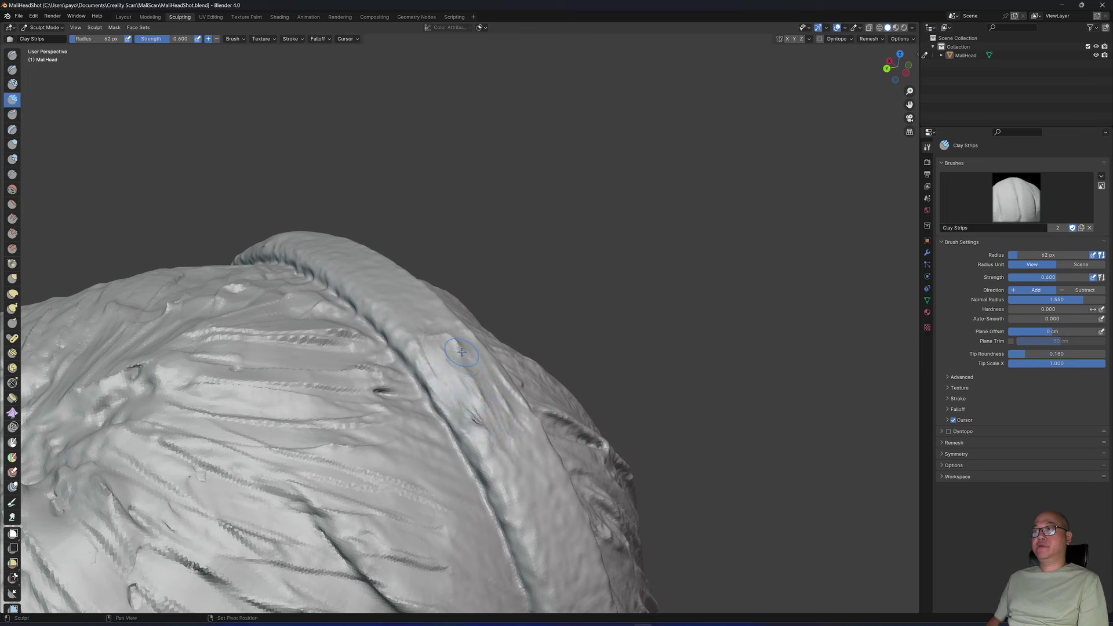
left_click_drag(462, 352, 444, 334)
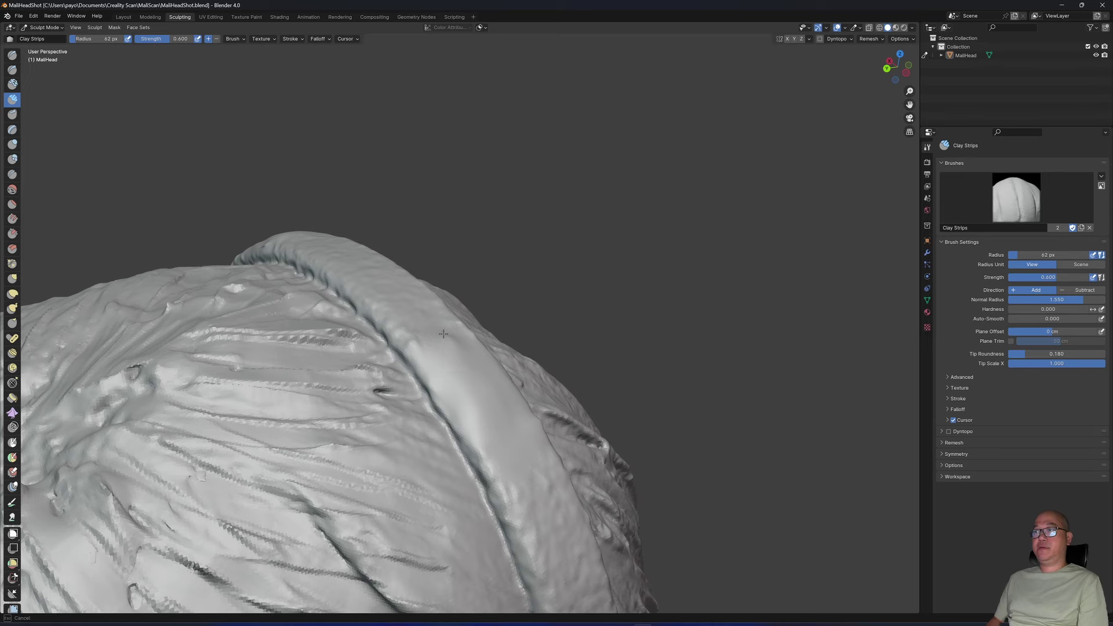
Refine the hair along the top parting with Clay Strips at 44 px, and switch to the Crease brush for the grooves
scroll(537, 566, "down", 7)
mouse_move(536, 566)
middle_mouse_down()
mouse_move(463, 441)
mouse_move(429, 423)
middle_mouse_up()
scroll(429, 423, "up", 3)
key("bracketleft")
key("bracketleft")
key("bracketleft")
left_click_drag(429, 423, 461, 399)
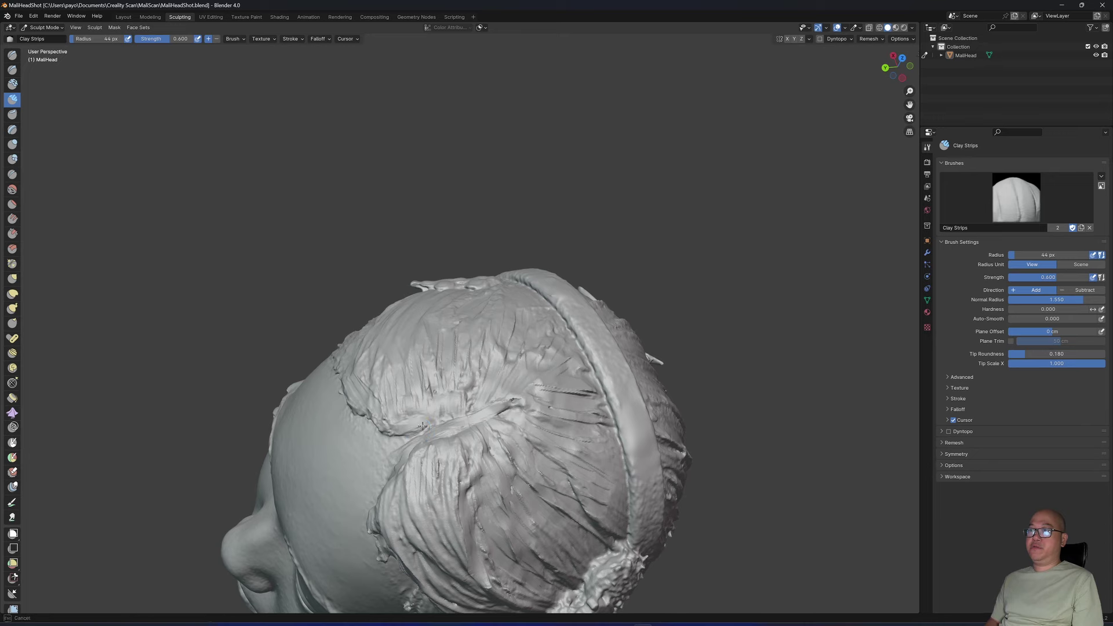
mouse_move(468, 485)
middle_mouse_down()
mouse_move(613, 456)
mouse_move(600, 414)
mouse_move(632, 375)
mouse_move(579, 380)
mouse_move(445, 433)
middle_mouse_up()
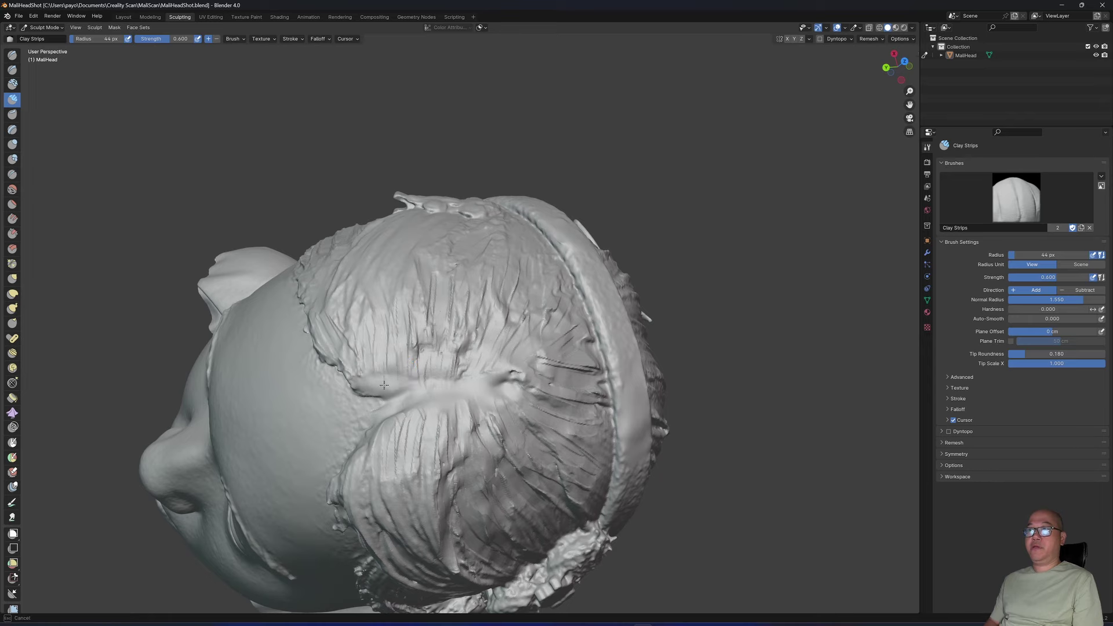
middle_click_drag(489, 385, 472, 435)
scroll(452, 431, "up", 4)
key("shift+c")
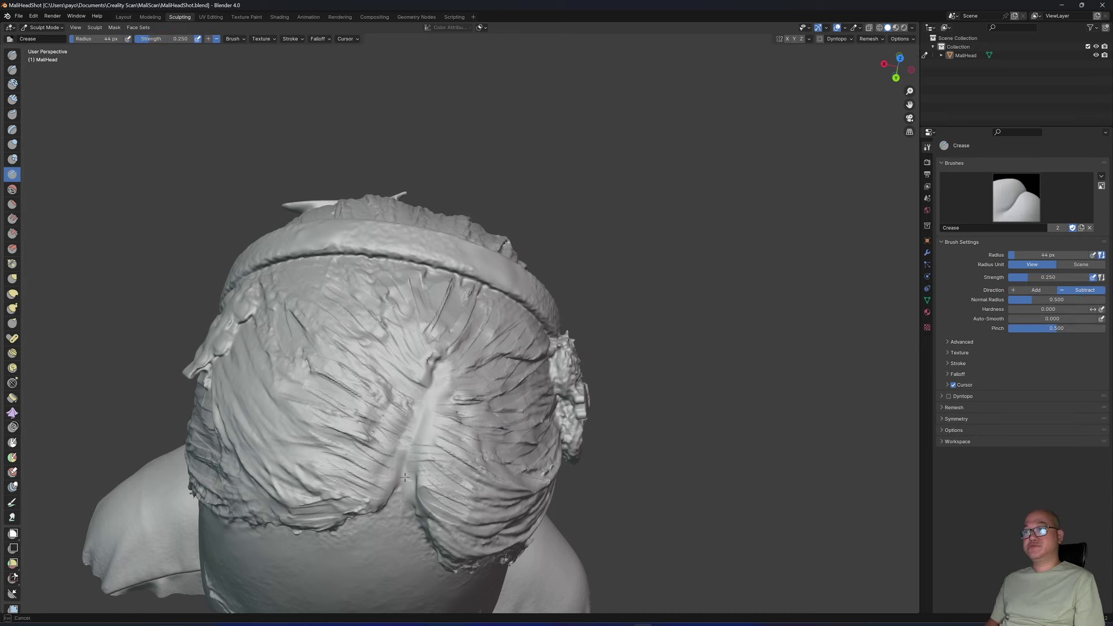
Examine the whole bust from several angles, switching to the Layout workspace to review the face, shoulders and base
scroll(414, 434, "down", 4)
middle_click_drag(414, 433, 445, 505)
scroll(452, 454, "up", 4)
scroll(468, 434, "down", 4)
scroll(468, 434, "up", 3)
scroll(469, 434, "down", 4)
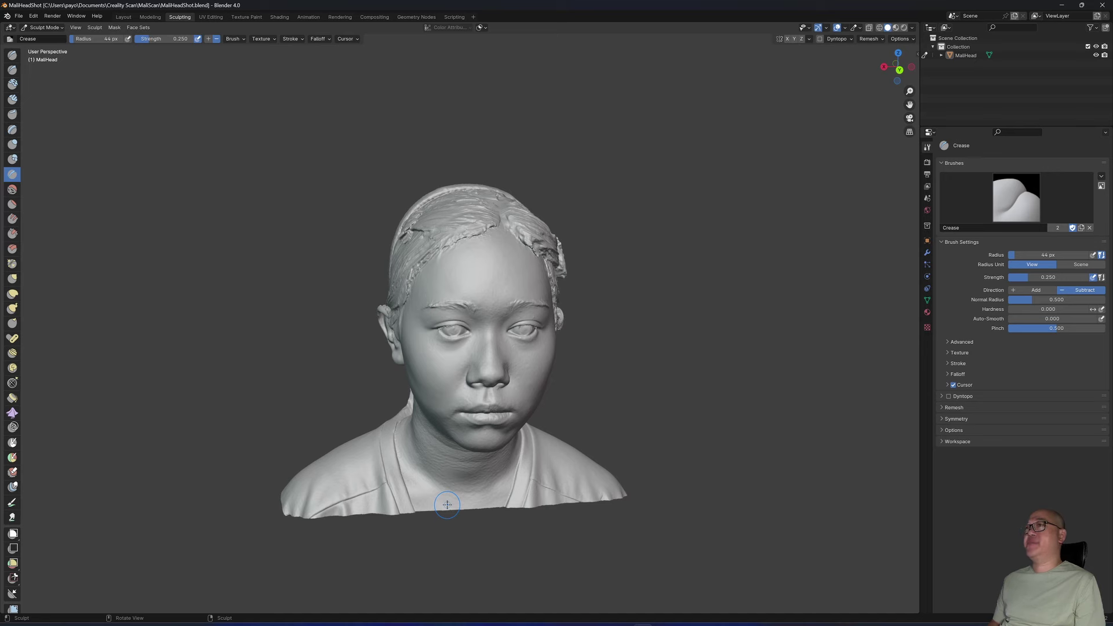
left_click(124, 17)
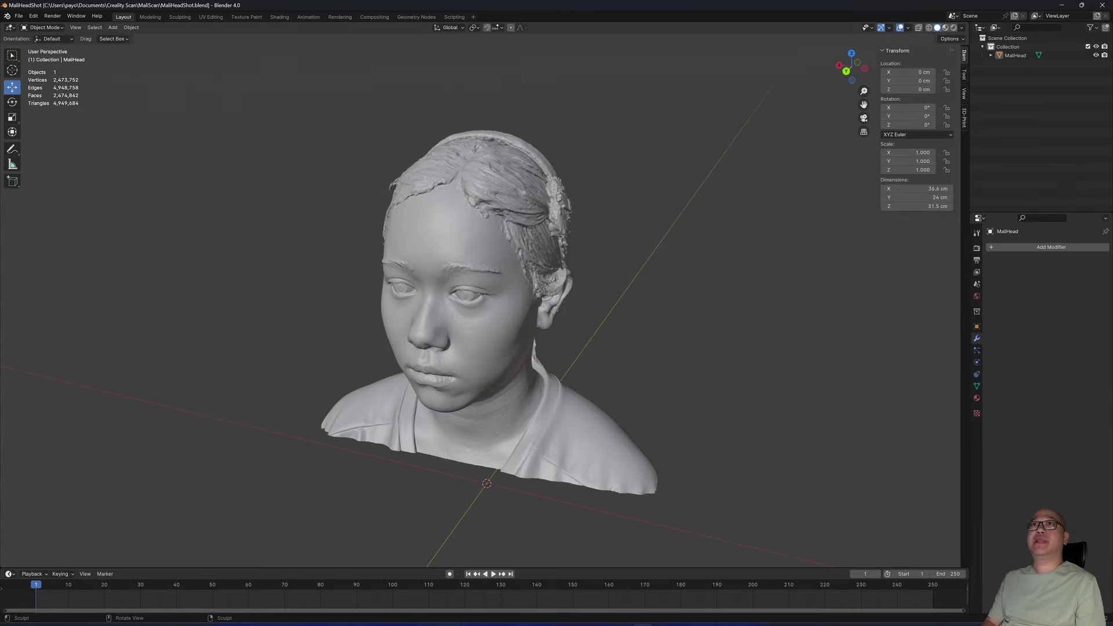
middle_click_drag(463, 289, 823, 281)
scroll(475, 243, "up", 3)
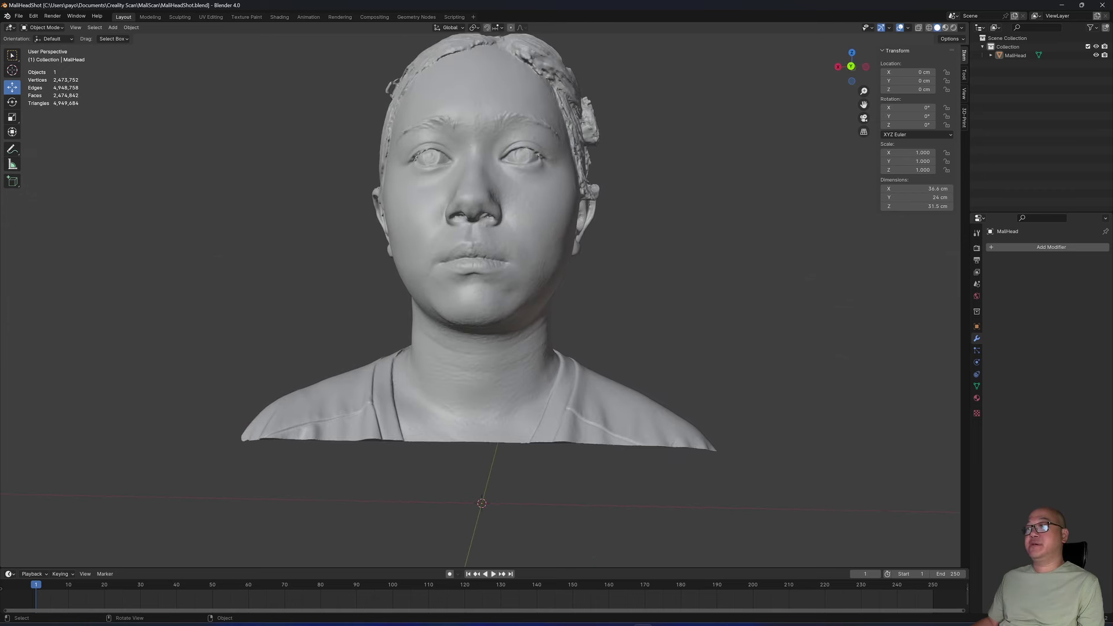
scroll(475, 289, "down", 2)
mouse_move(475, 290)
middle_mouse_down()
mouse_move(477, 302)
mouse_move(460, 297)
mouse_move(481, 301)
middle_mouse_up()
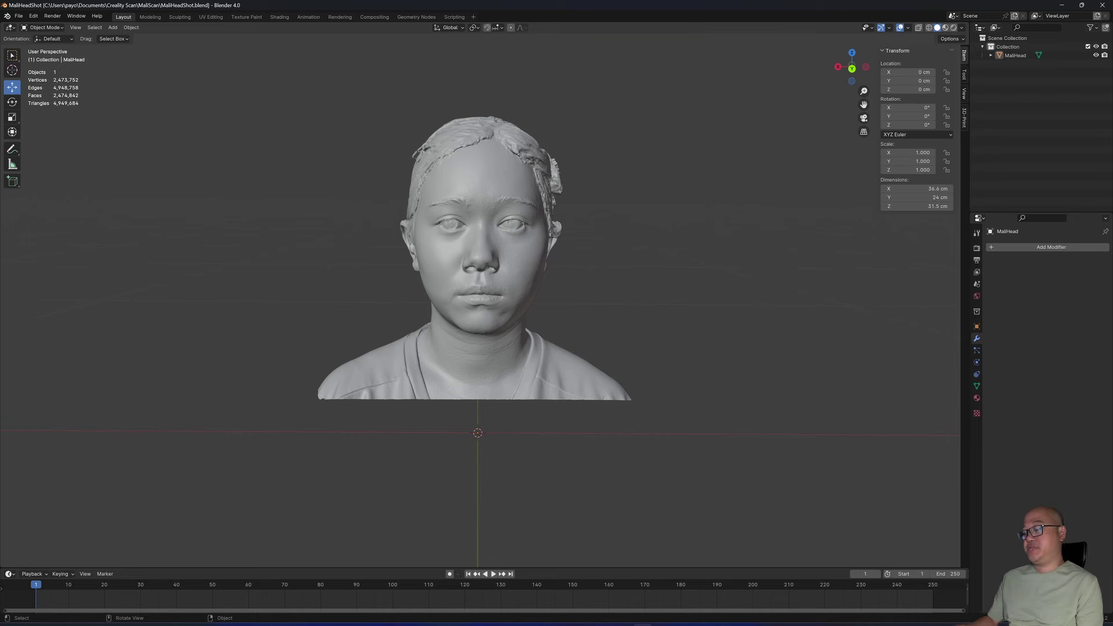
middle_click_drag(481, 290, 440, 323)
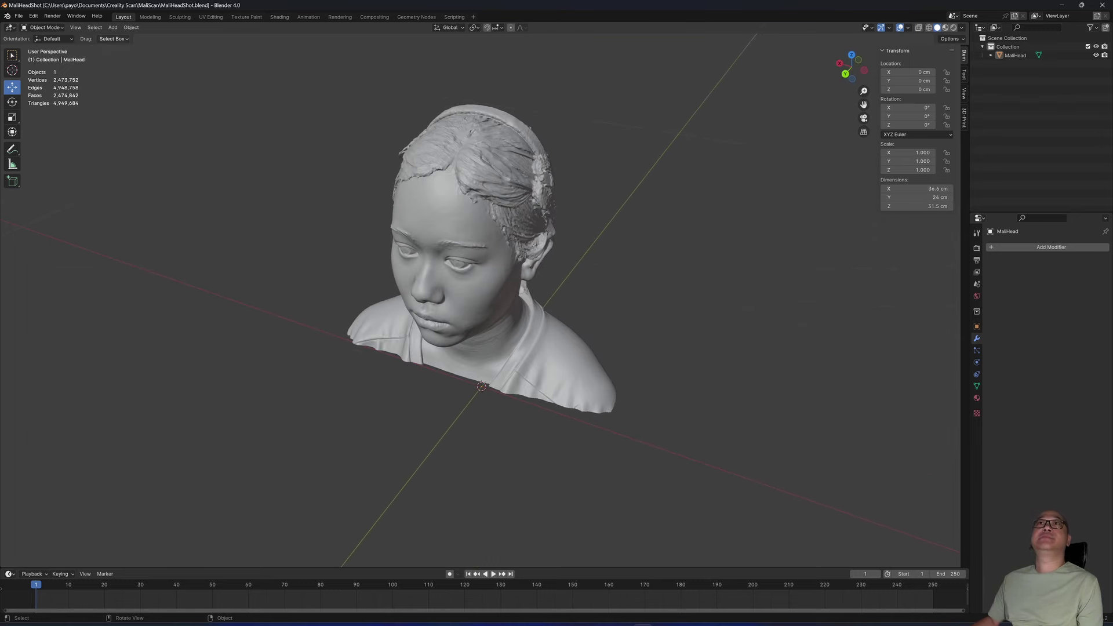
Add a cube at the origin and set its X, Y and Z dimensions to 30 cm
left_click(112, 27)
mouse_move(126, 37)
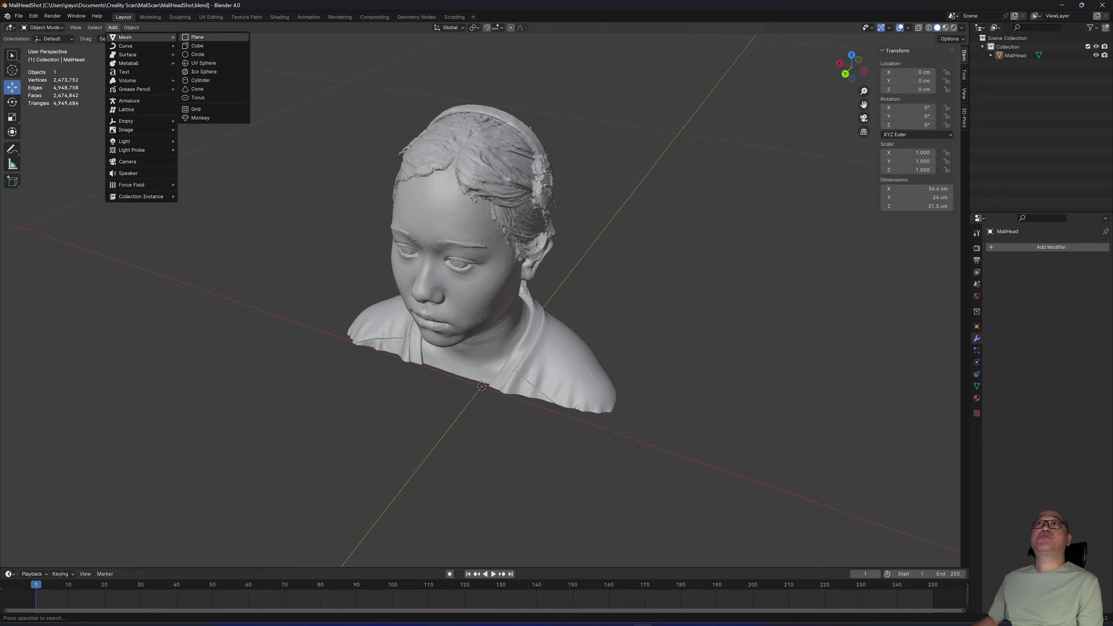
left_click(197, 45)
scroll(480, 300, "down", 5)
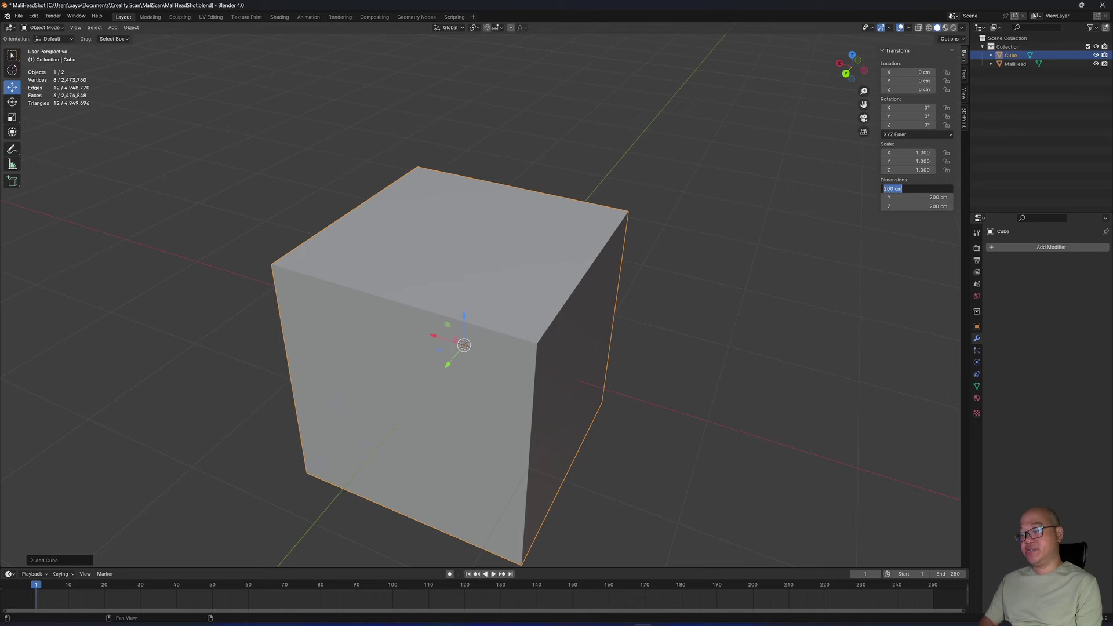
key("Return")
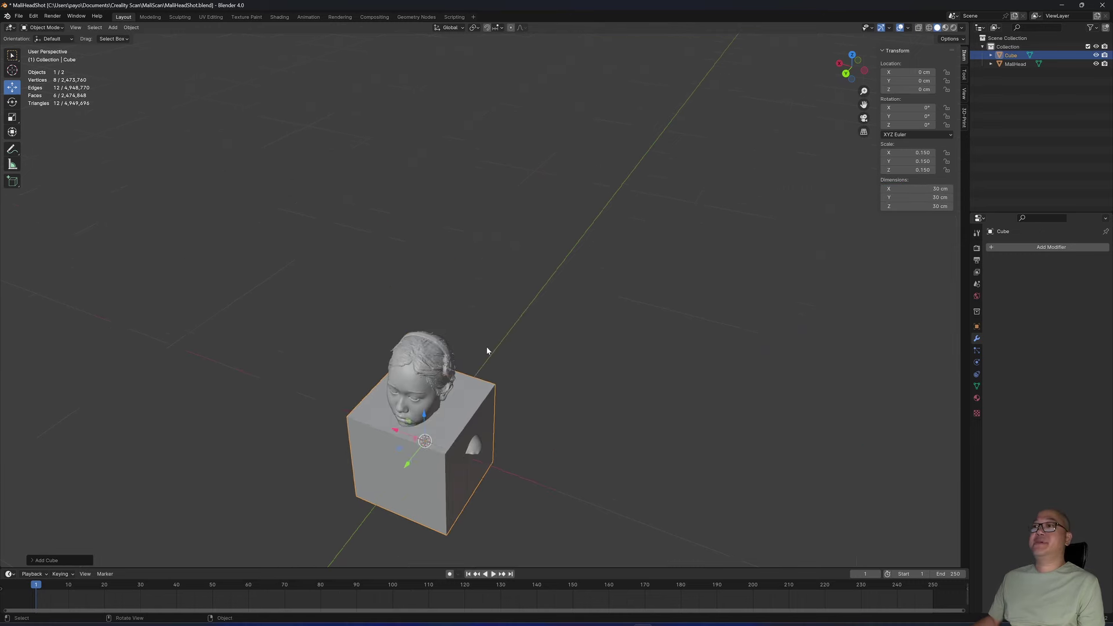
middle_click_drag(486, 350, 650, 303)
scroll(650, 304, "down", 1)
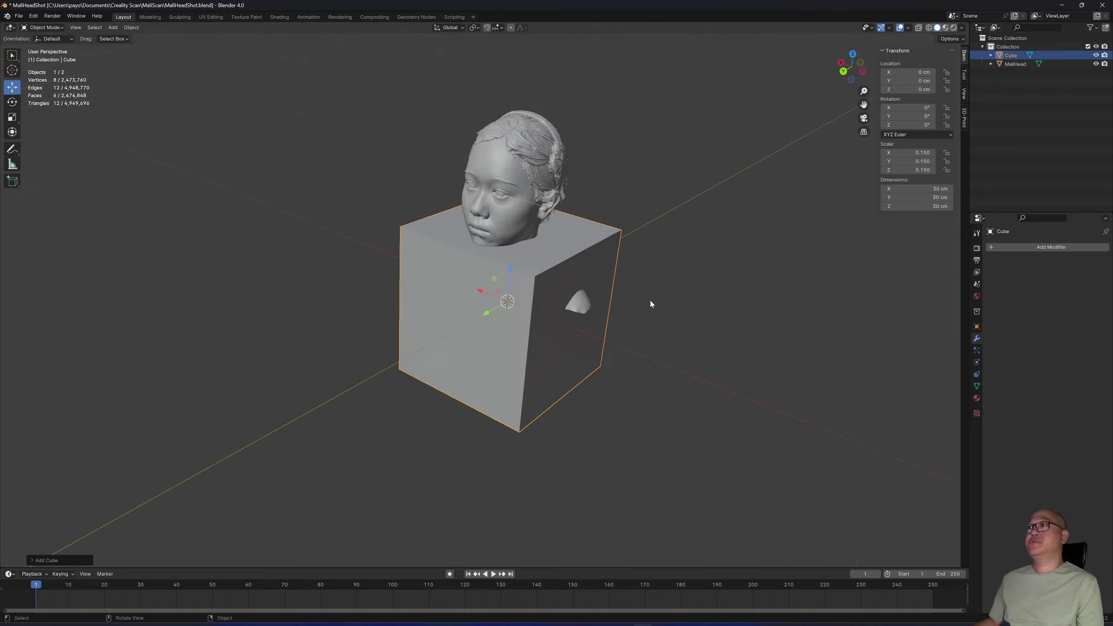
scroll(651, 304, "up", 2)
In Edit Mode, move the cube's two side faces outward along X so it spans the full shoulder width
middle_click_drag(740, 293, 688, 255)
key("Tab")
left_click(684, 256)
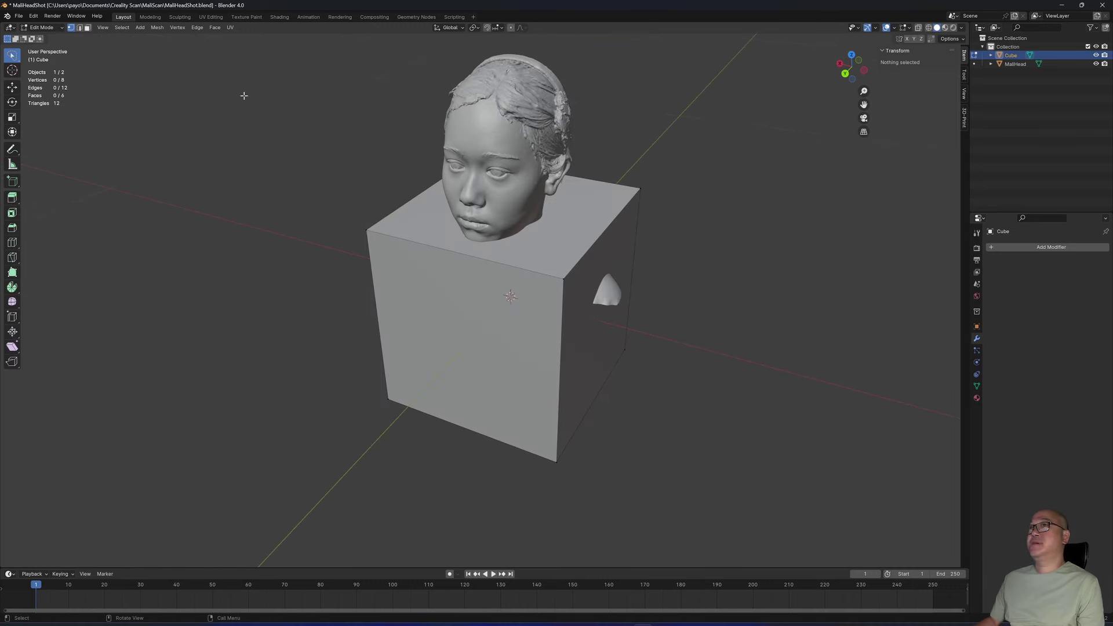
left_click(624, 236)
left_click(12, 87)
left_click_drag(597, 316, 591, 342)
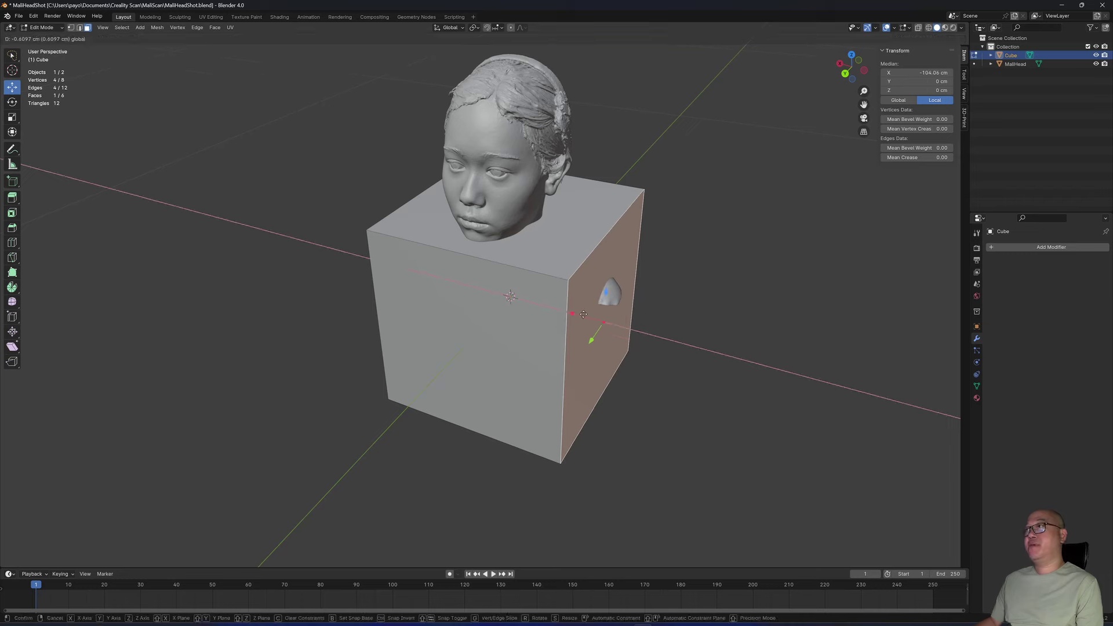
middle_click_drag(591, 342, 507, 299)
left_click(416, 325)
left_click_drag(378, 333, 343, 341)
Flatten the box into a thin slab by lowering its top face and raising its bottom face, checking the fit with X-ray on
middle_click_drag(712, 199, 655, 232)
left_click(655, 232)
left_click(614, 245)
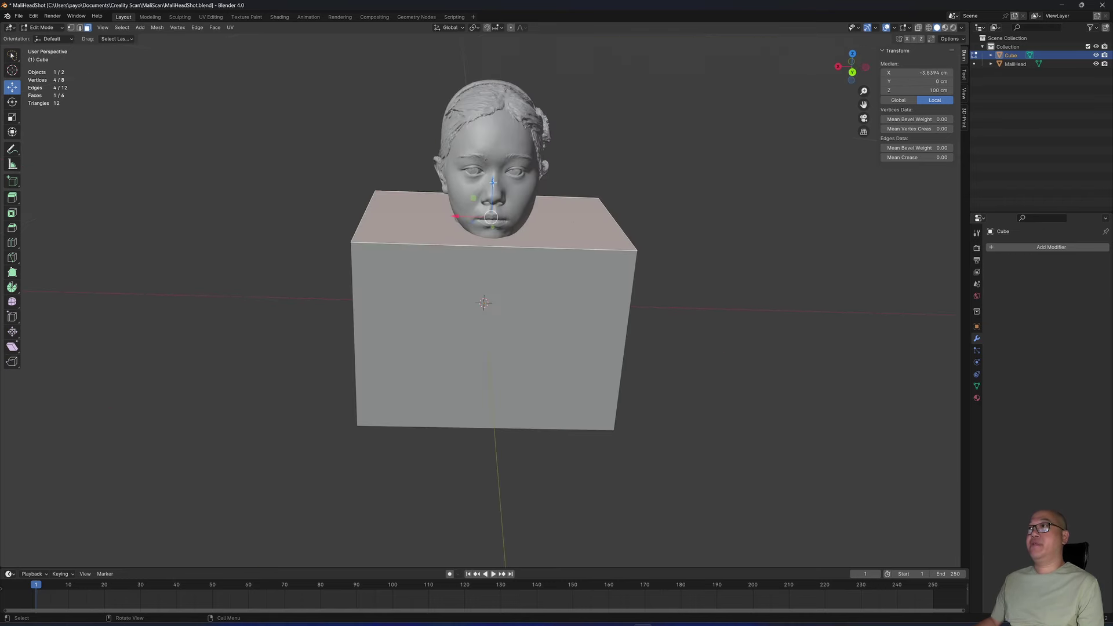
left_click_drag(492, 181, 490, 236)
middle_click_drag(491, 236, 579, 325)
left_click(579, 324)
key("g")
key("z")
left_click(599, 254)
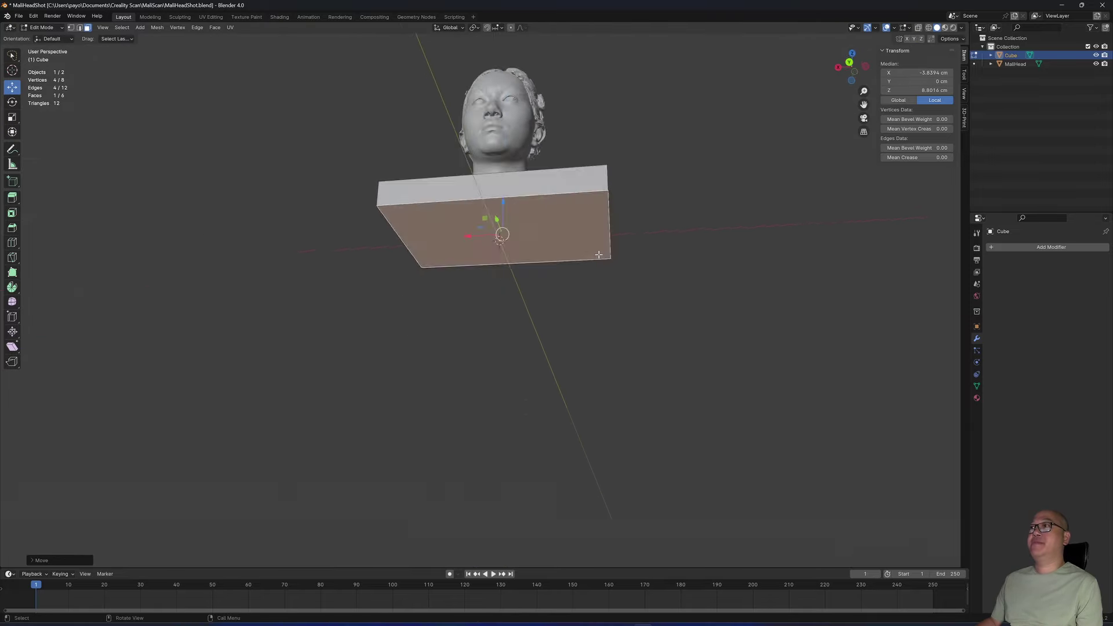
mouse_move(599, 255)
middle_mouse_down()
mouse_move(568, 266)
mouse_move(575, 248)
mouse_move(680, 251)
mouse_move(711, 233)
middle_mouse_up()
key("alt+z")
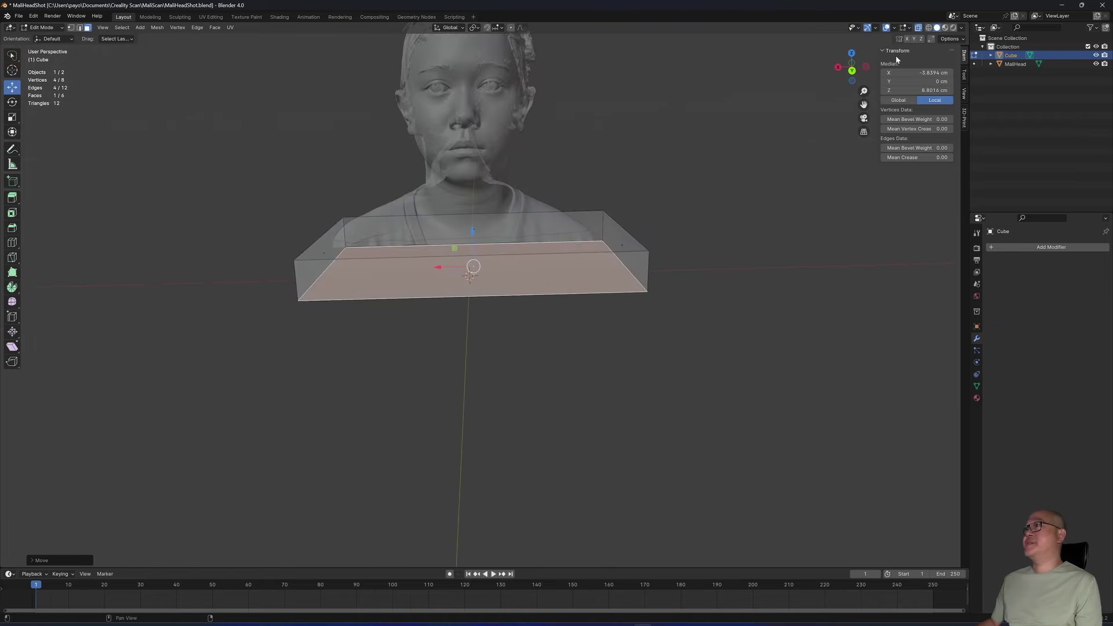
Hide the cube and, in back view with X-ray, delete the head mesh's vertices along the uneven bottom edge of the shoulders
key("alt+z")
middle_click_drag(725, 139, 644, 171)
left_click(644, 171)
left_click(80, 27)
scroll(464, 231, "up", 2)
mouse_move(435, 249)
left_mouse_down()
mouse_move(586, 278)
mouse_move(162, 201)
left_mouse_up()
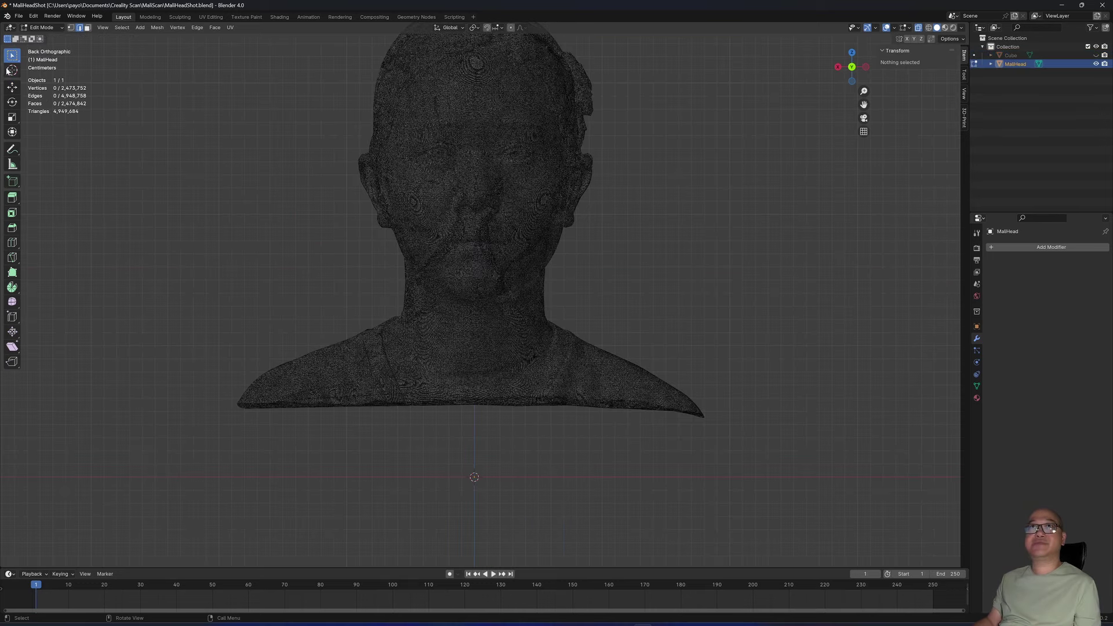
left_click_drag(231, 398, 733, 452)
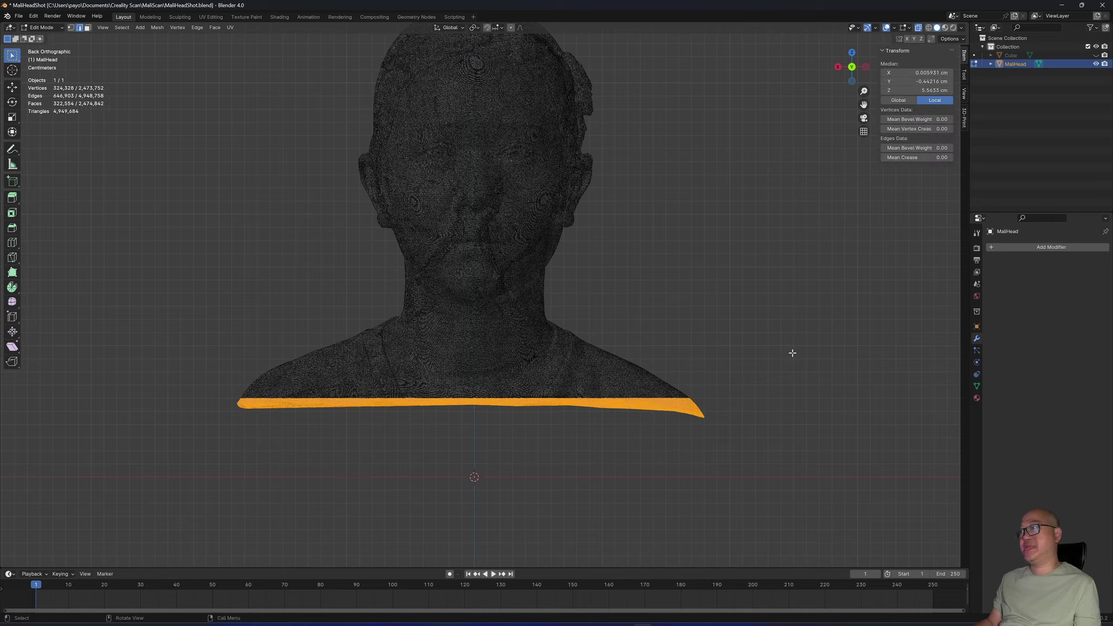
key("x")
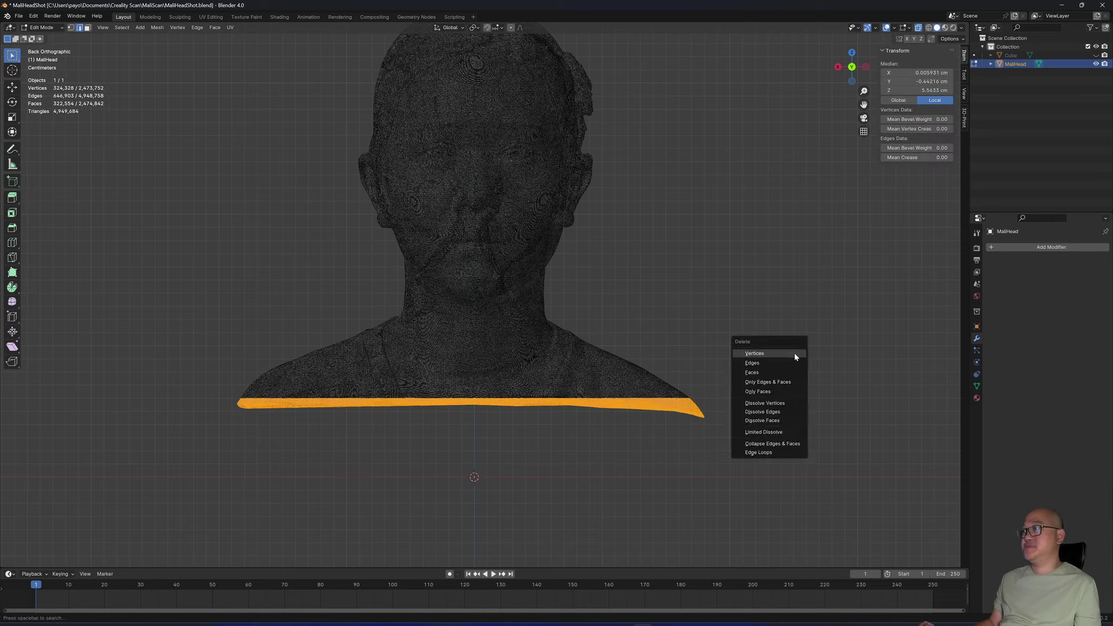
left_click(793, 353)
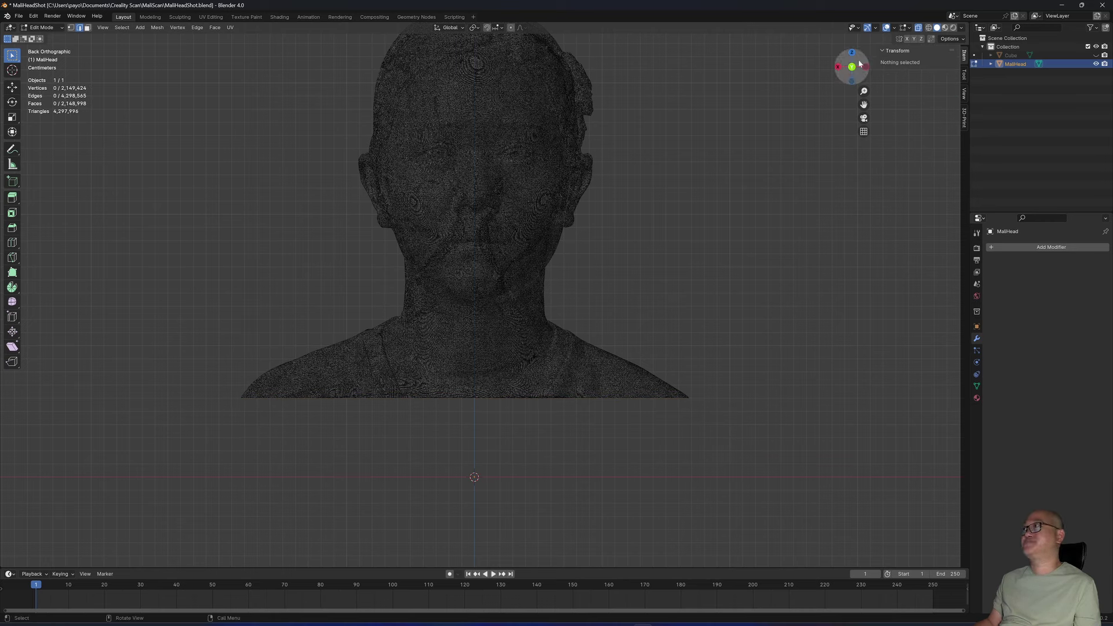
Turn off X-ray, return the head to Object Mode and examine the trimmed bottom edge of the shoulders
left_click(918, 28)
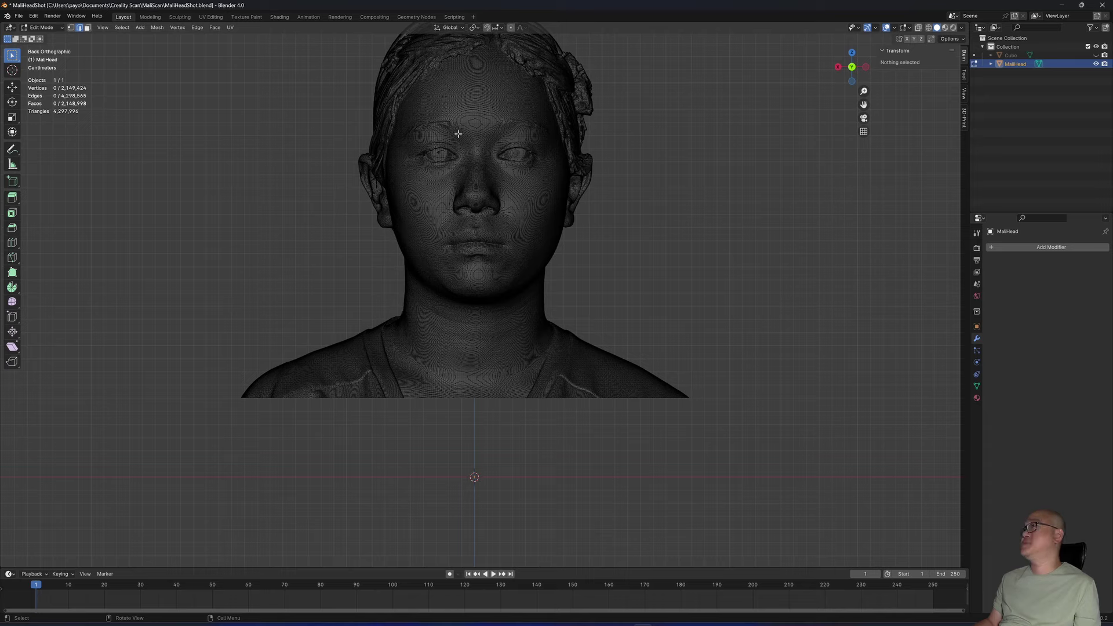
left_click(47, 28)
left_click(44, 41)
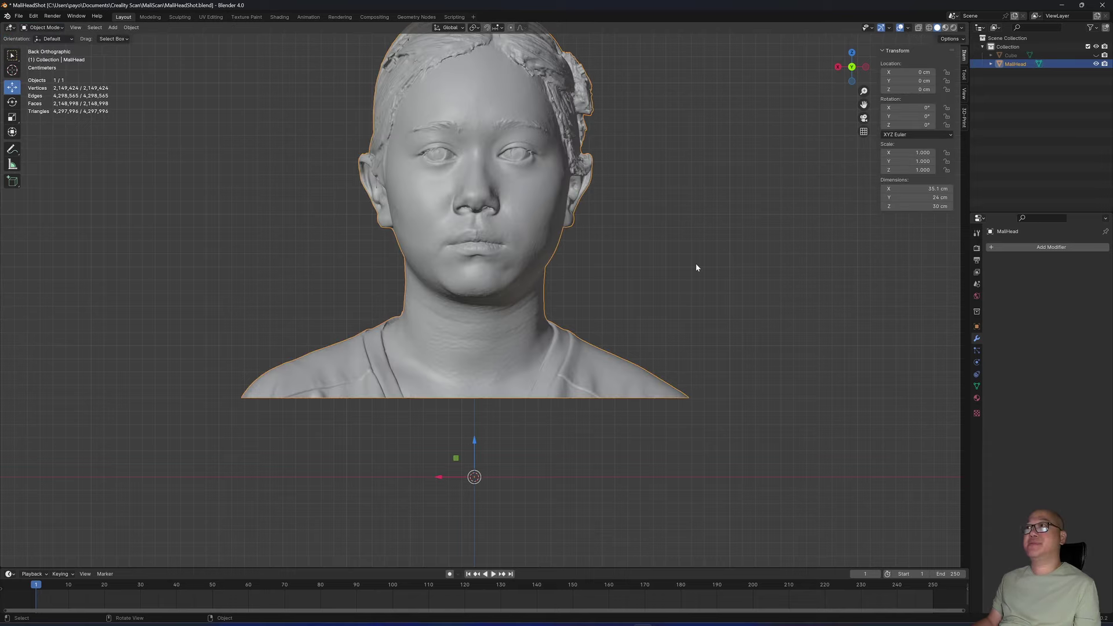
left_click_drag(852, 70, 696, 317)
middle_click_drag(697, 317, 585, 307)
scroll(625, 355, "up", 4)
scroll(673, 344, "down", 6)
In Edit Mode with X-ray and back view, delete a thin strip of vertices along the shoulders' bottom edge, then return to Object Mode
left_click(852, 62)
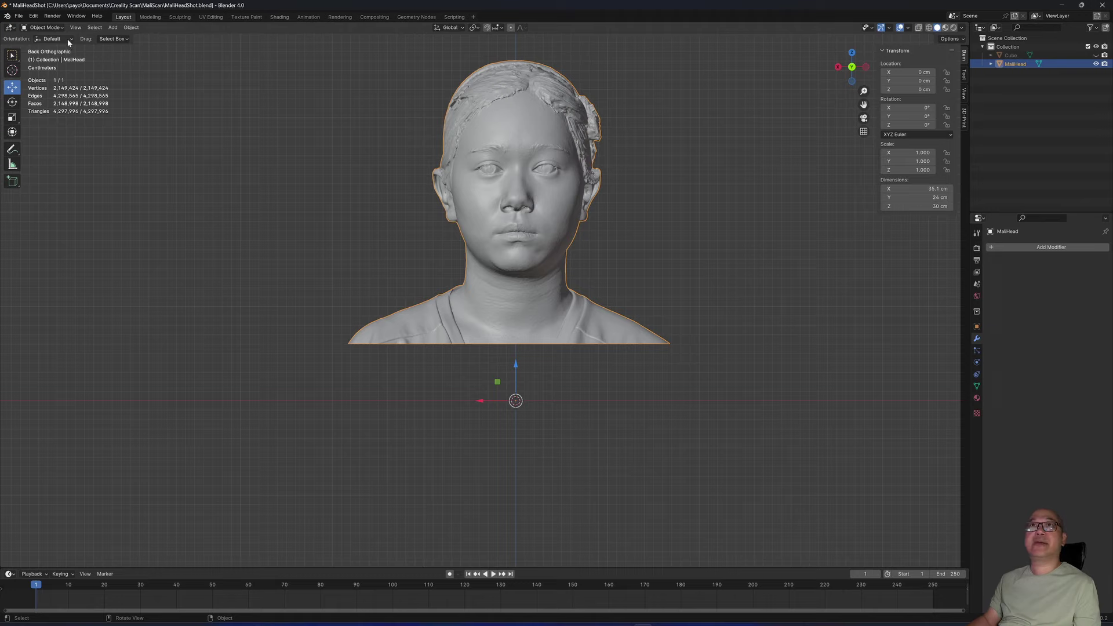
left_click(46, 27)
key("Tab")
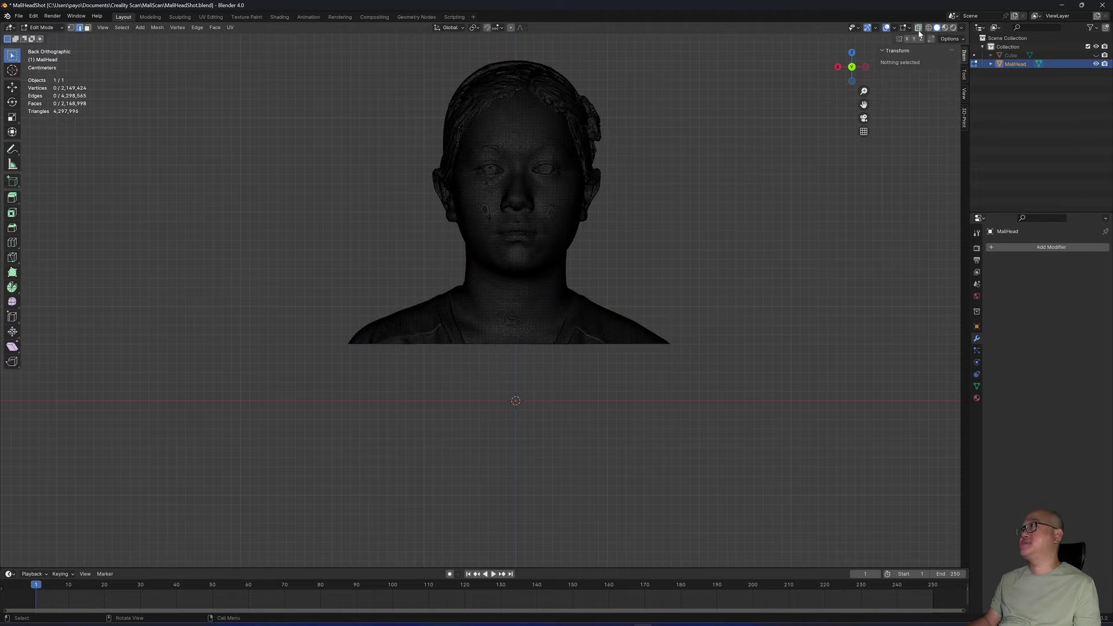
scroll(672, 394, "up", 8)
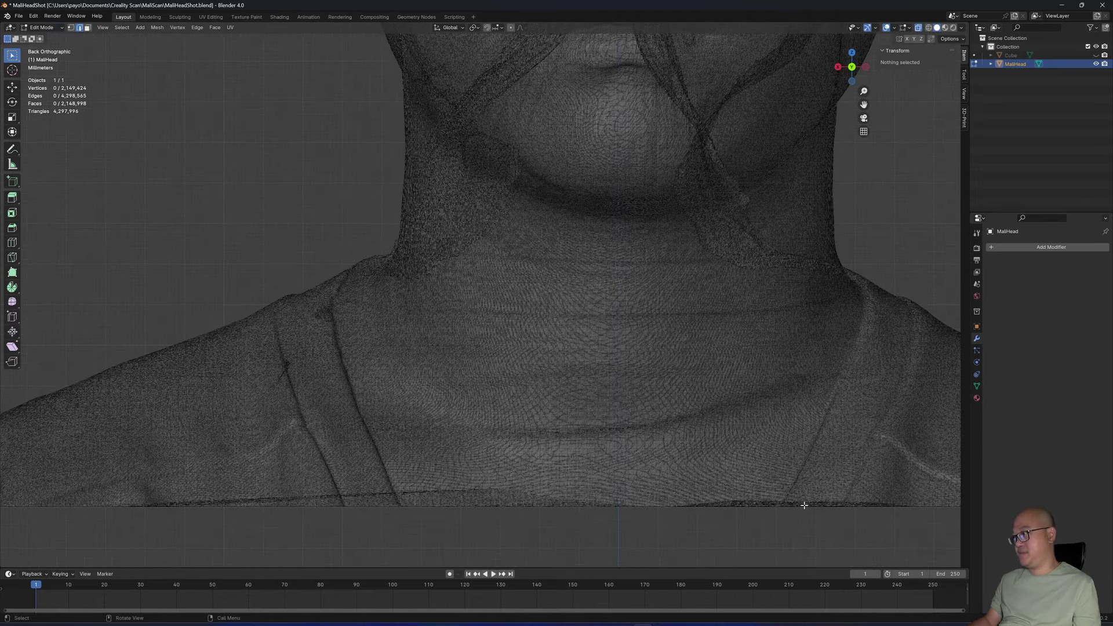
scroll(804, 504, "down", 5)
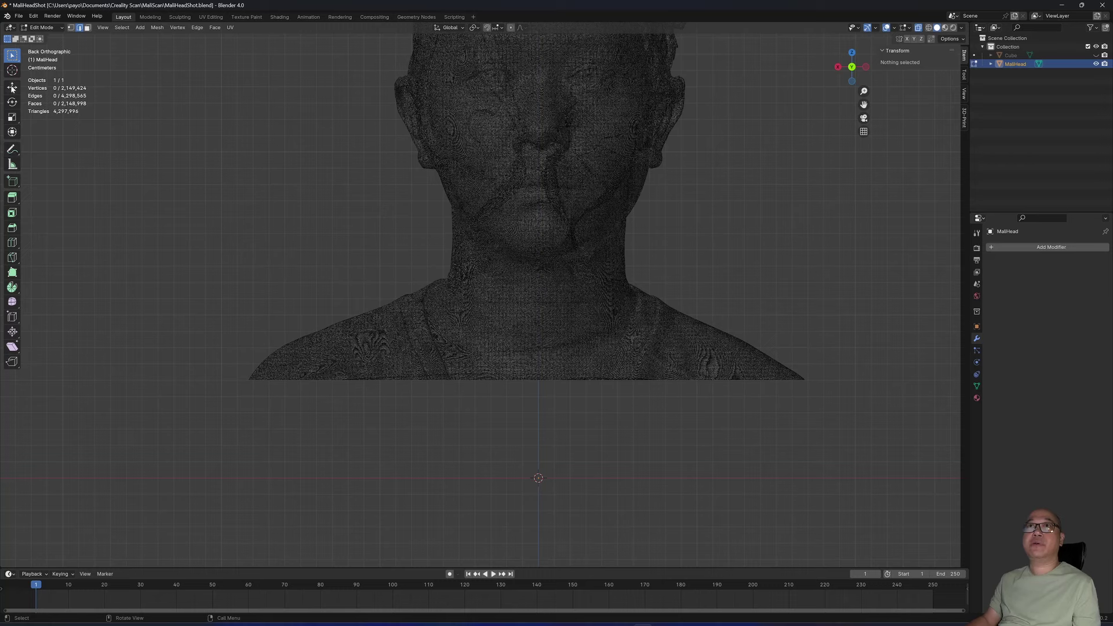
left_click_drag(240, 373, 855, 406)
key("x")
left_click(849, 486)
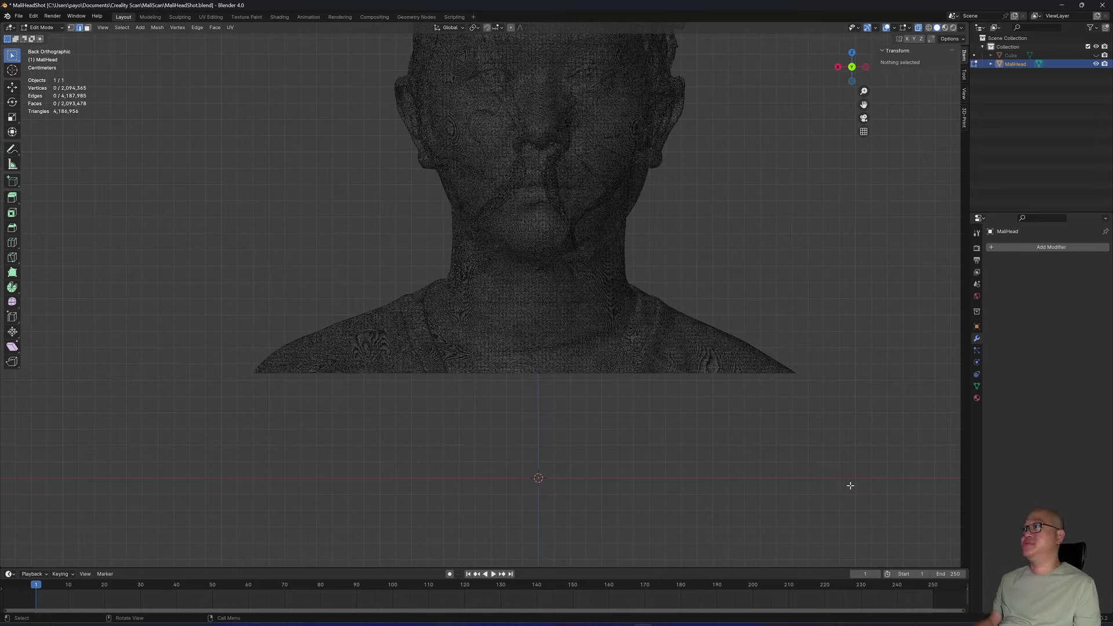
left_click(53, 27)
left_click(51, 38)
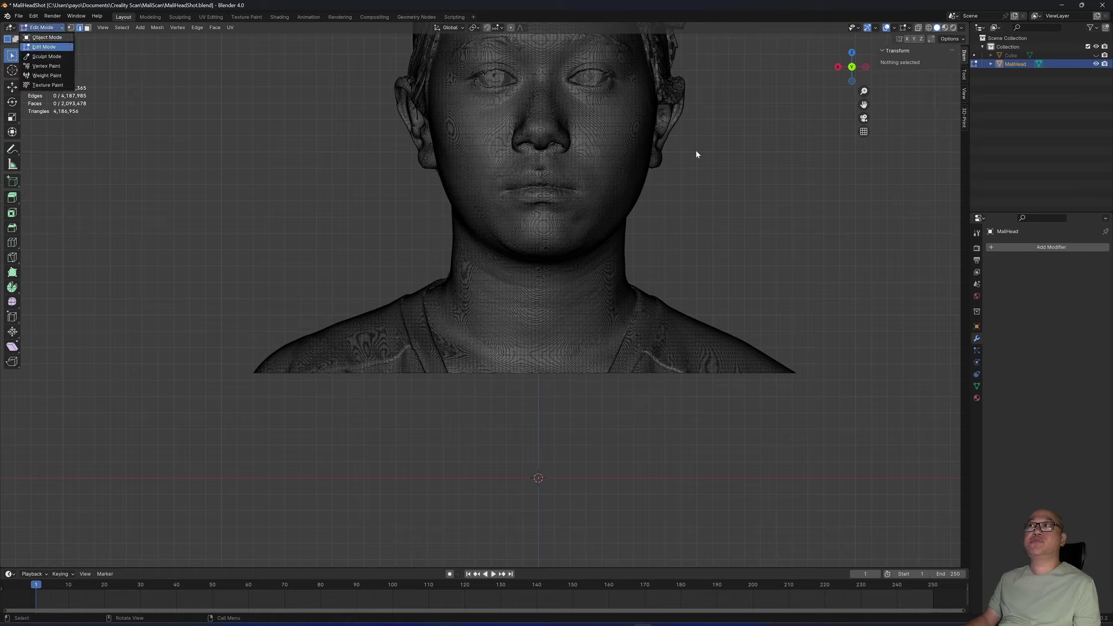
Unhide the cube and raise it slightly along Z so its top overlaps the bottom of the bust
scroll(787, 174, "down", 3)
left_click(863, 132)
middle_click_drag(792, 207, 737, 243)
key("KP_1")
left_click(1096, 56)
left_click(851, 66)
scroll(715, 423, "up", 2)
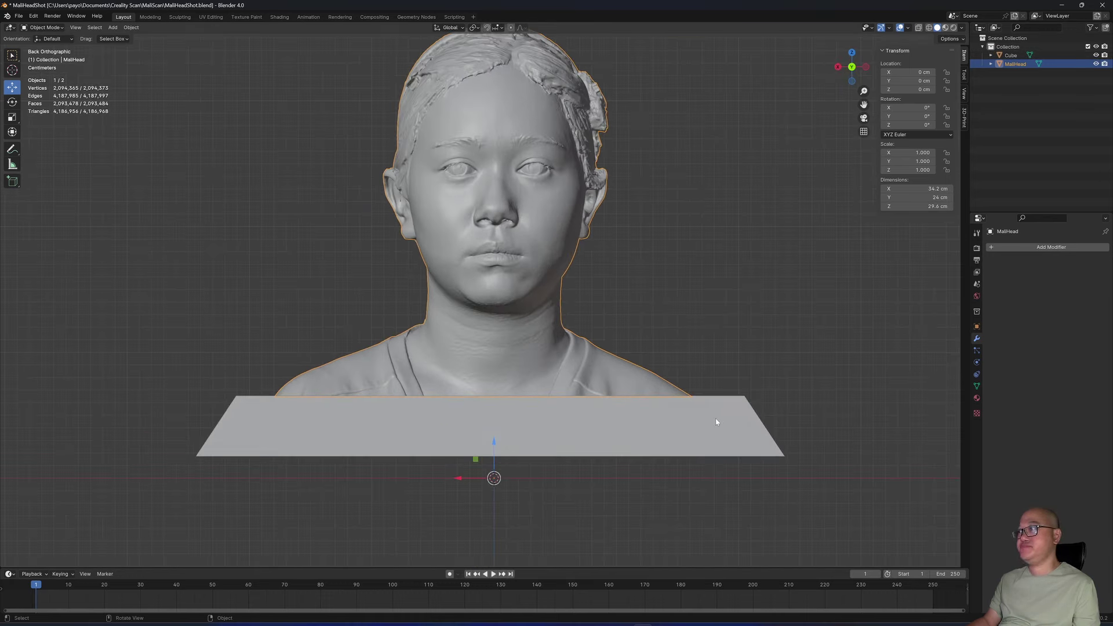
left_click(715, 422)
left_click_drag(482, 436, 483, 432)
left_click(786, 305)
scroll(785, 305, "down", 1)
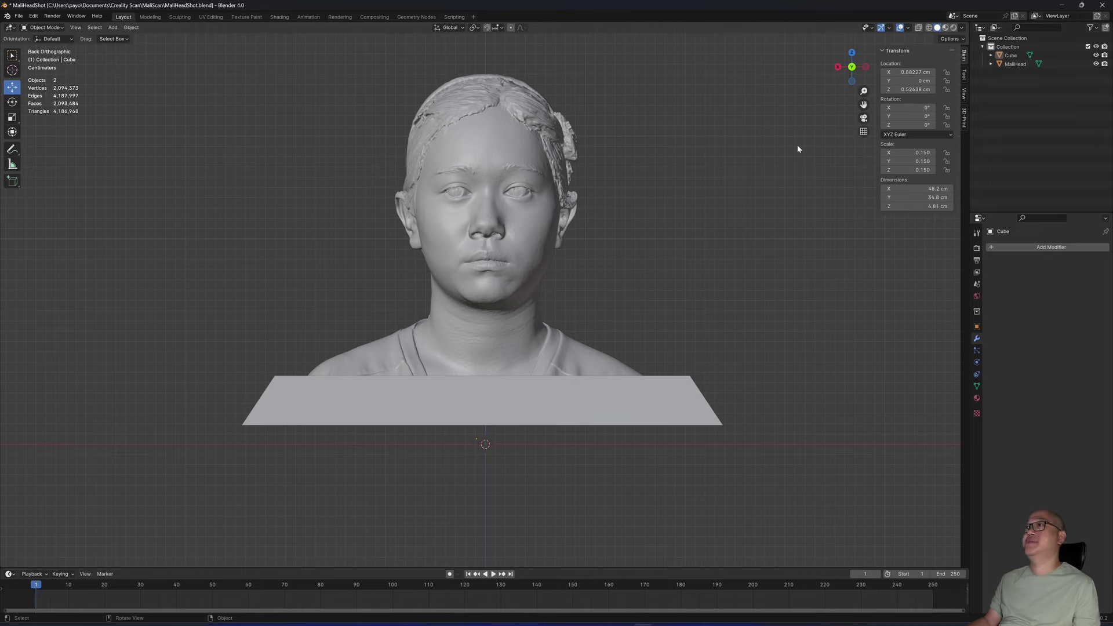
Add a Boolean modifier to the head, set it to Union with the Cube as the object, and apply it
middle_click_drag(791, 122, 962, 346)
left_click(991, 247)
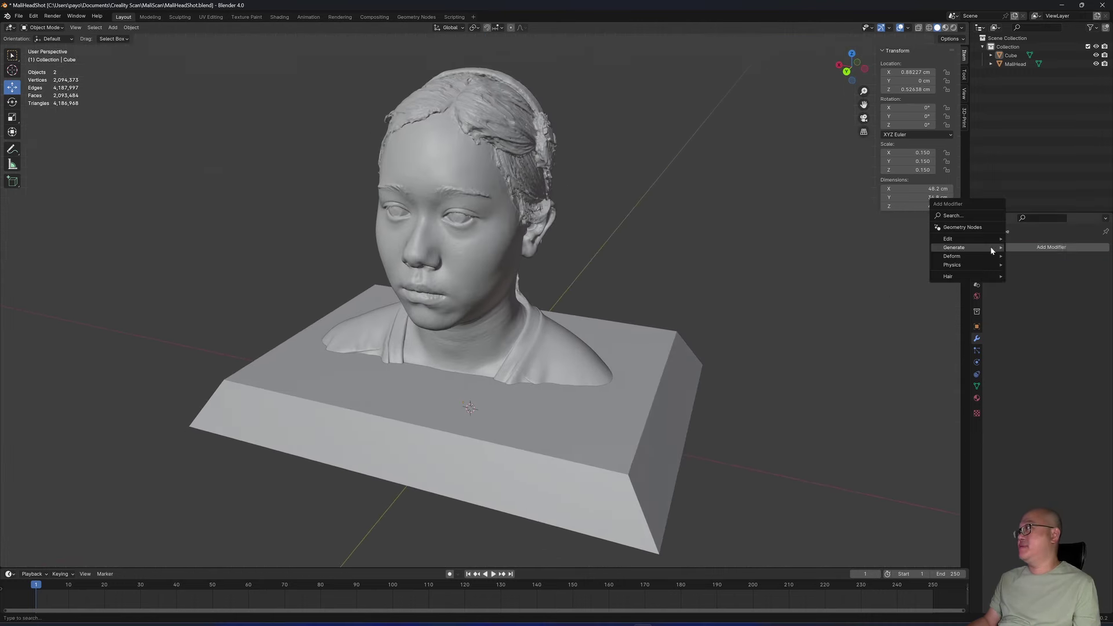
left_click(478, 212)
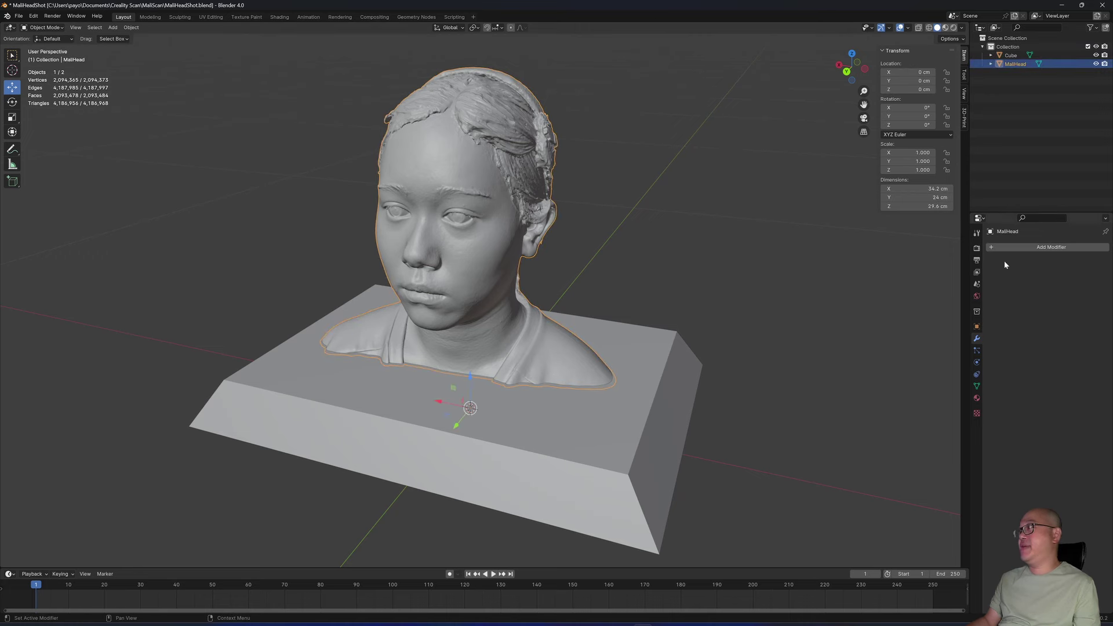
left_click(993, 246)
mouse_move(962, 247)
left_click(1030, 263)
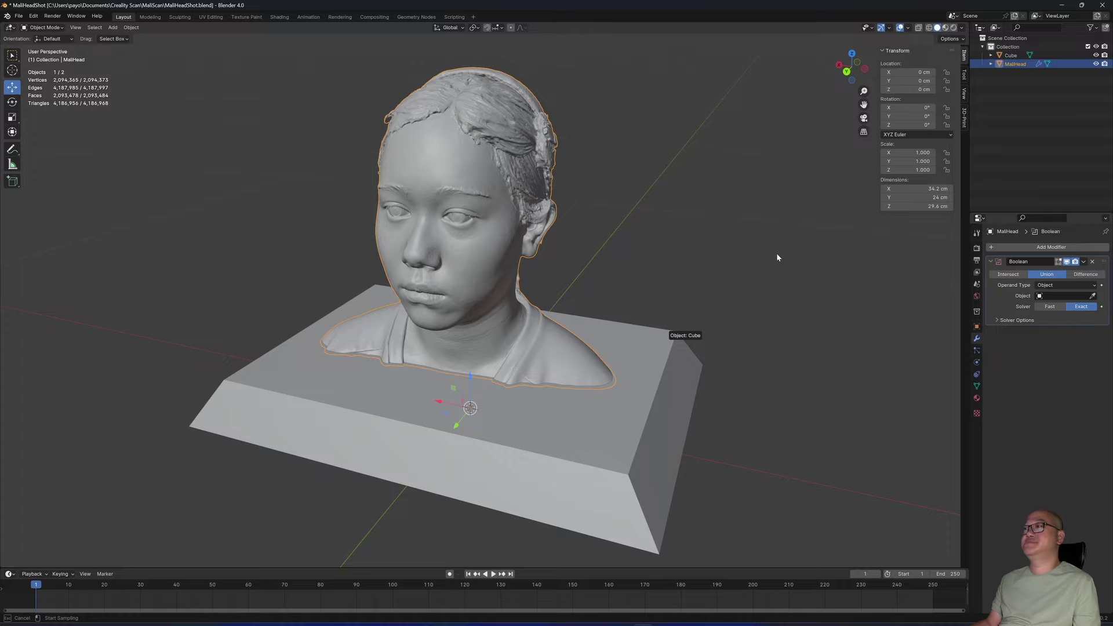
left_click(667, 342)
middle_click_drag(776, 253, 978, 265)
left_click(1083, 262)
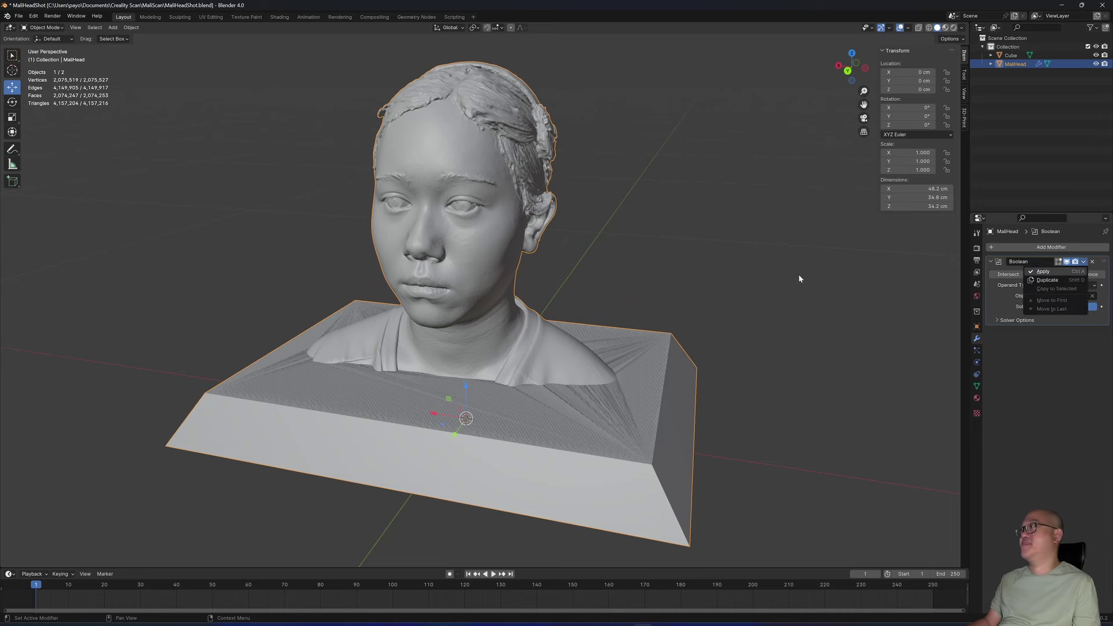
key("ctrl+a")
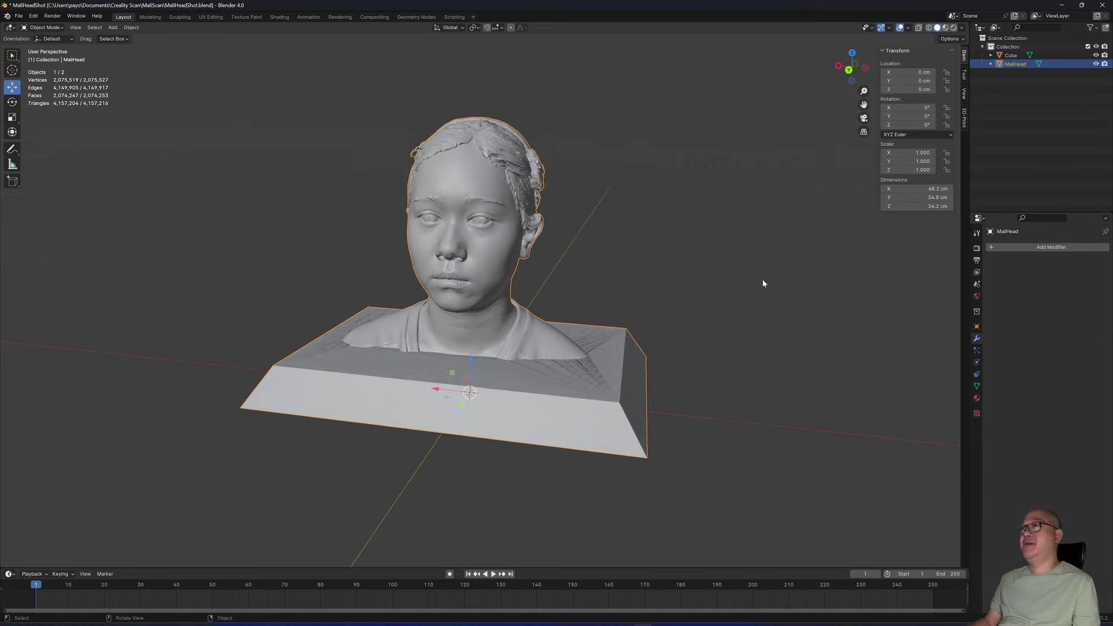
Examine the merged bust and base in Edit Mode with X-ray from the back and at an angle, then return to Object Mode
middle_click_drag(763, 279, 579, 243)
left_click(43, 28)
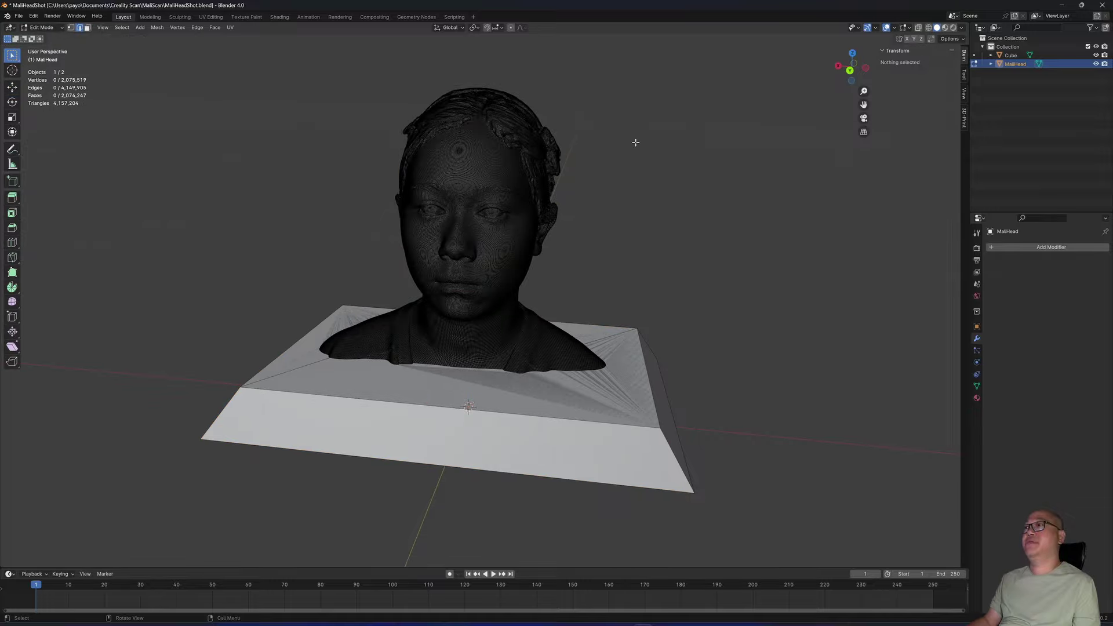
left_click(917, 28)
middle_click_drag(826, 103, 833, 96)
scroll(833, 96, "up", 2)
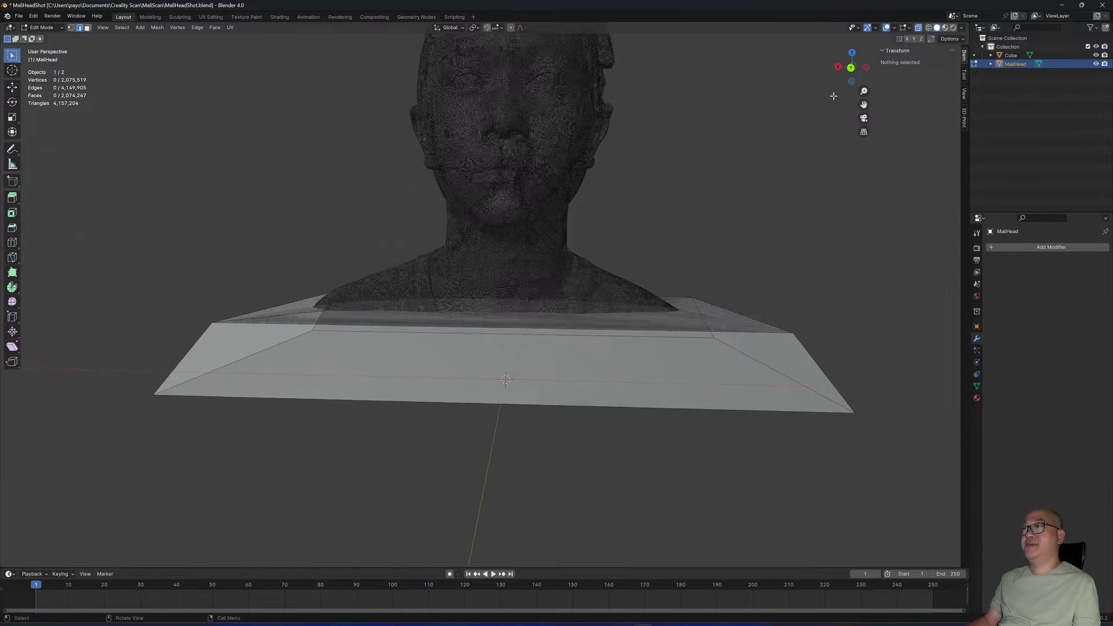
left_click(851, 67)
scroll(787, 213, "down", 1)
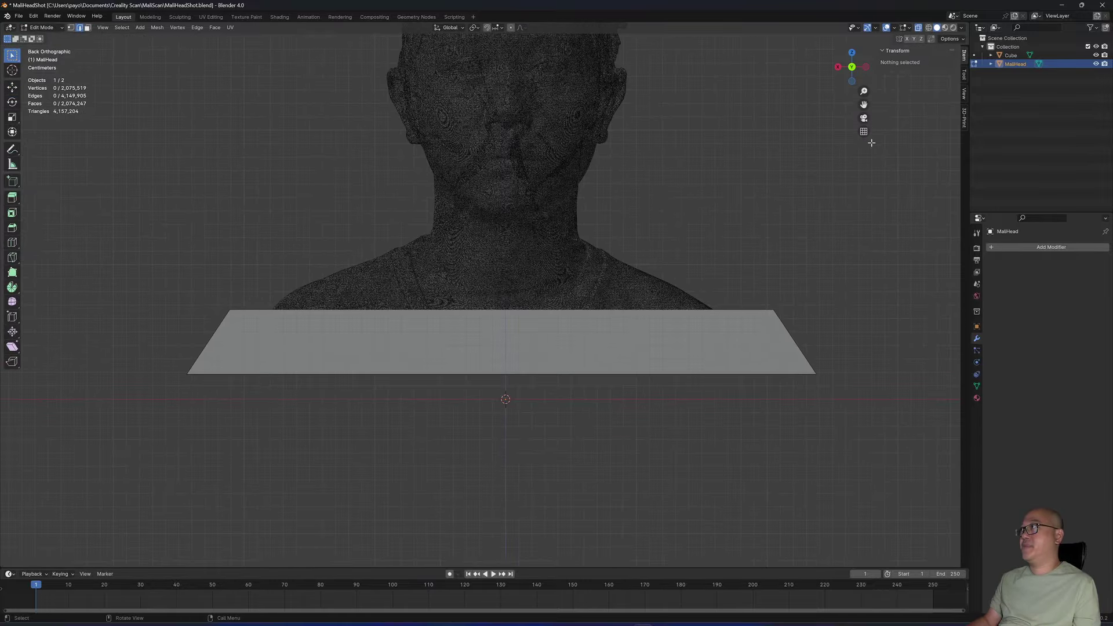
middle_click_drag(788, 213, 343, 181)
scroll(616, 165, "down", 8)
scroll(273, 144, "up", 3)
middle_click_drag(283, 148, 167, 76)
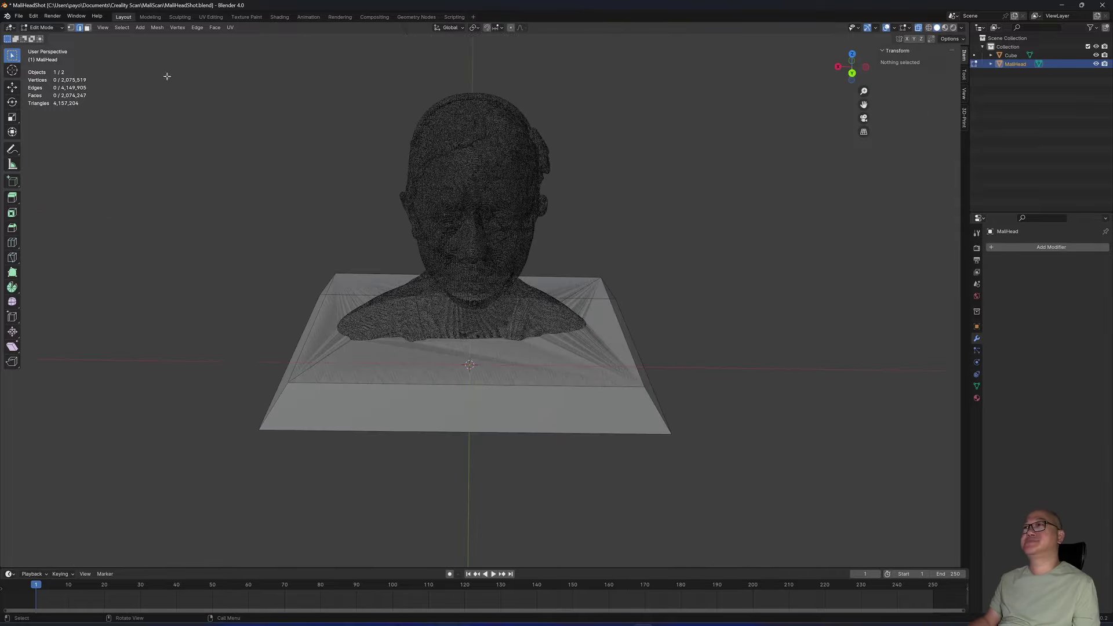
middle_click_drag(91, 65, 879, 54)
left_click(42, 28)
left_click(44, 38)
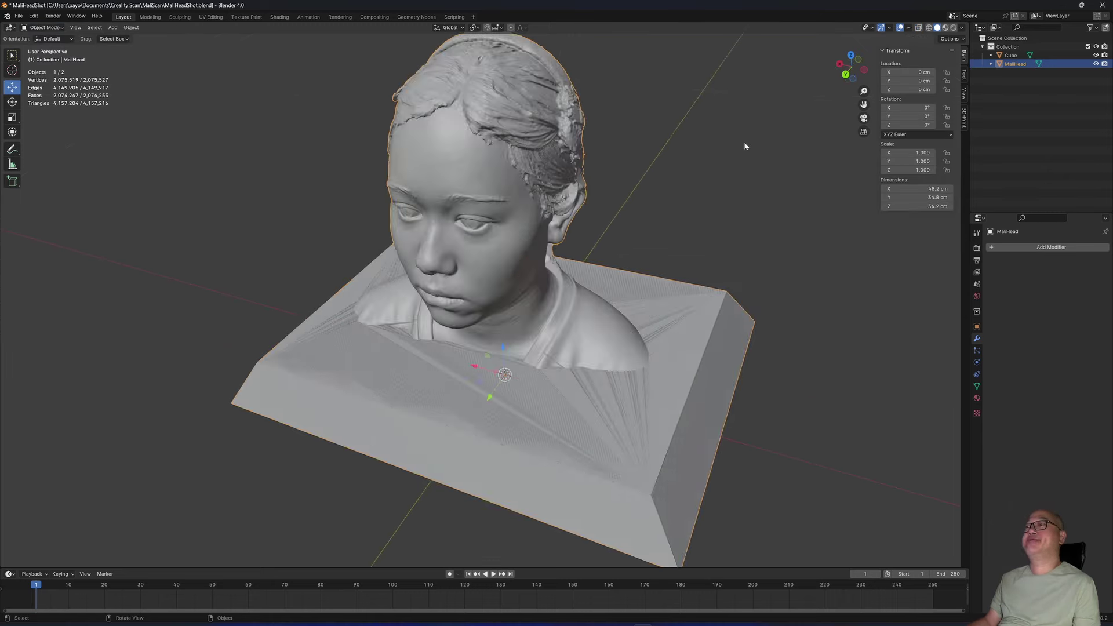
Save the project file and export the bust with its base as an STL
left_click(19, 27)
key("ctrl+s")
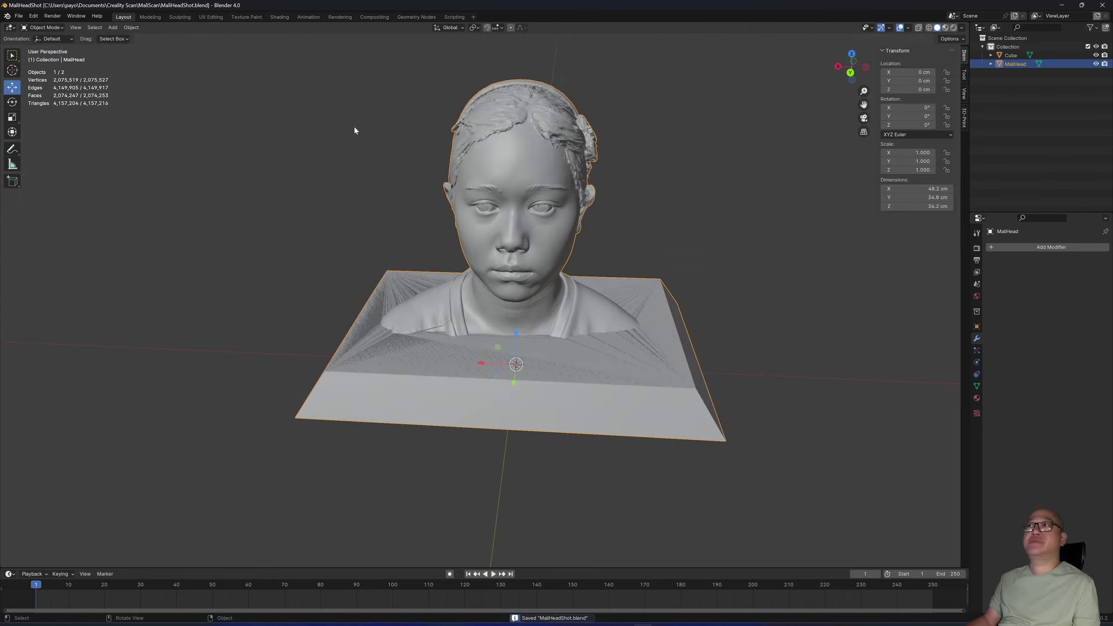
middle_click_drag(354, 127, 359, 133)
left_click(19, 16)
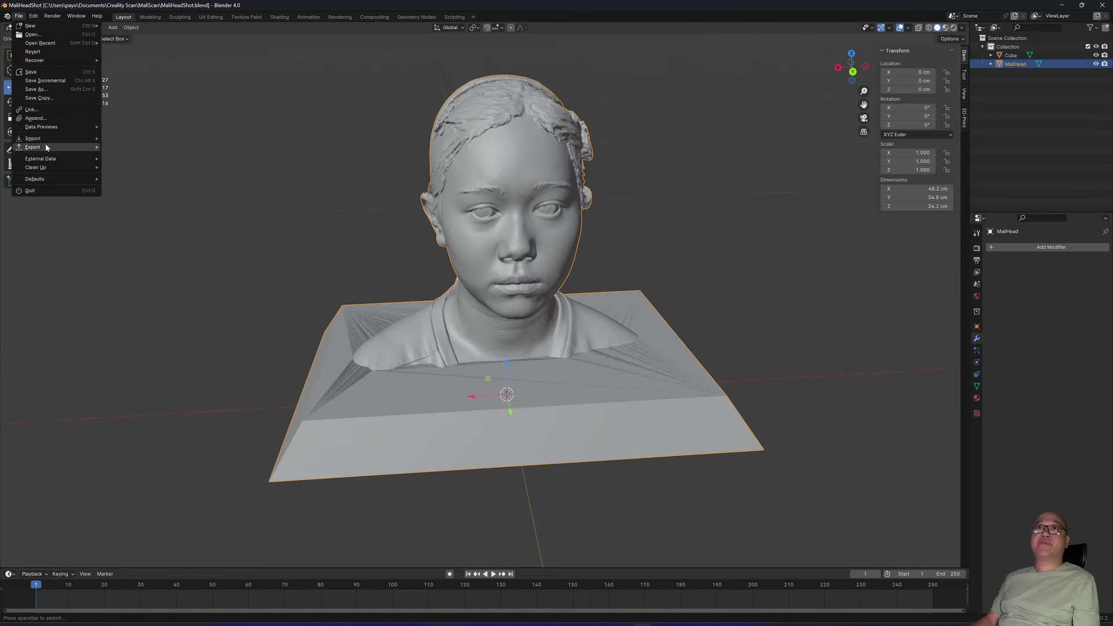
left_click(19, 17)
mouse_move(58, 146)
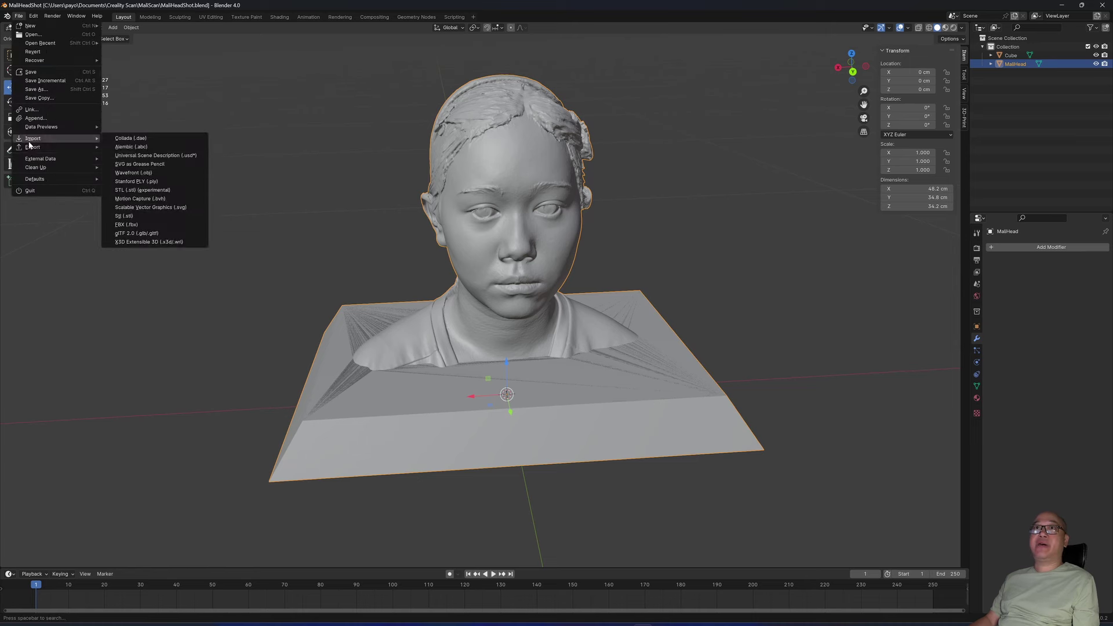
left_click(124, 216)
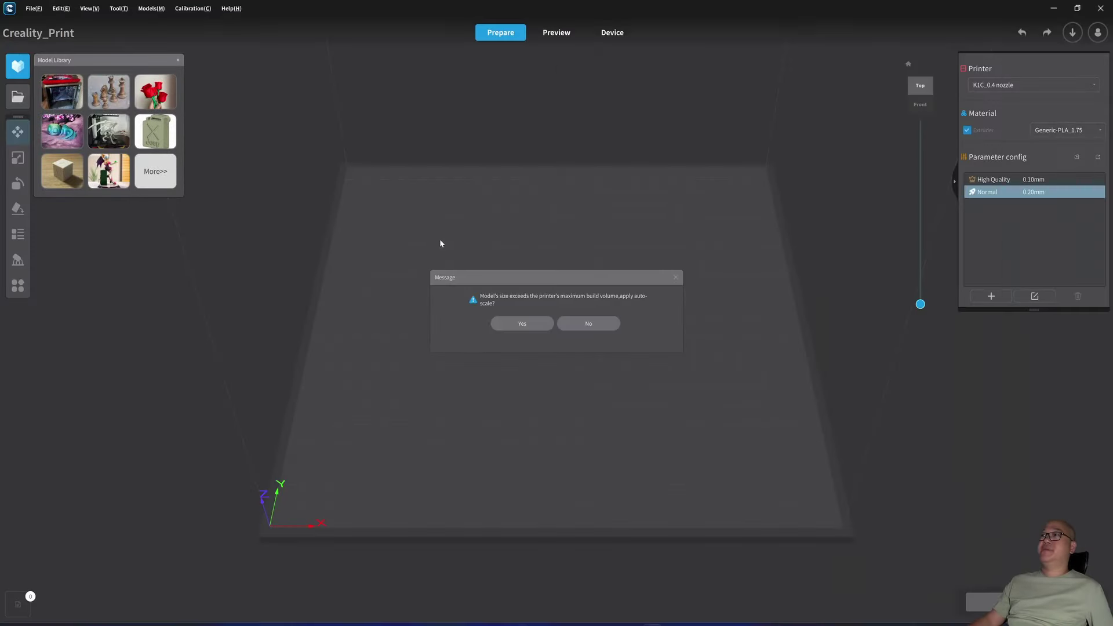
In Creality Print, auto-scale the model to the build volume and set the Normal profile's support placement to Support Everywhere
left_click(522, 324)
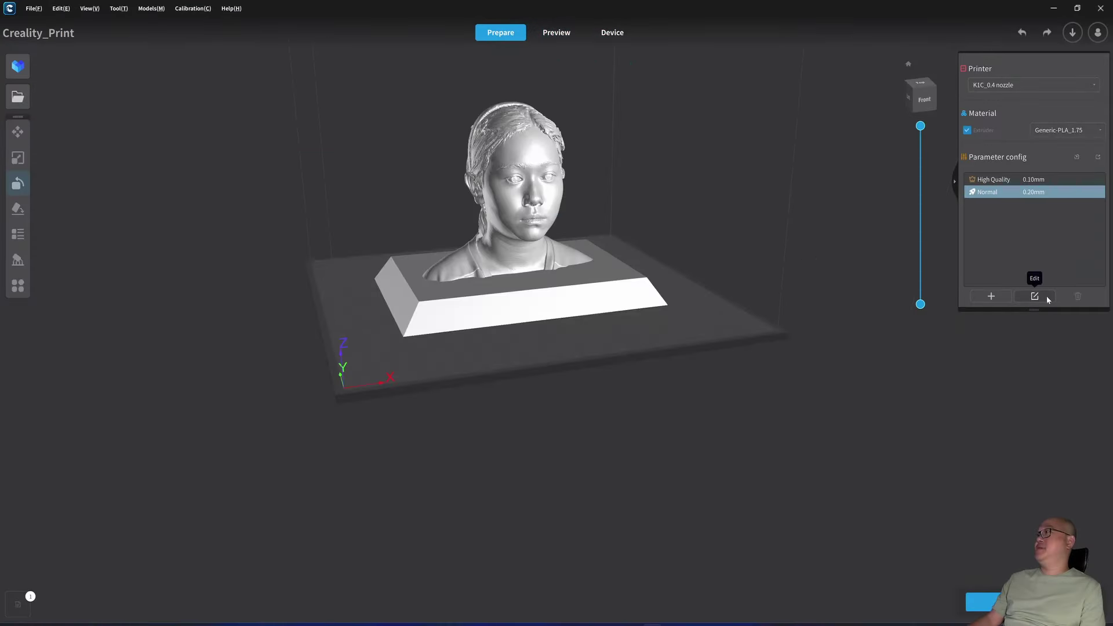
left_click(1034, 297)
left_click(355, 288)
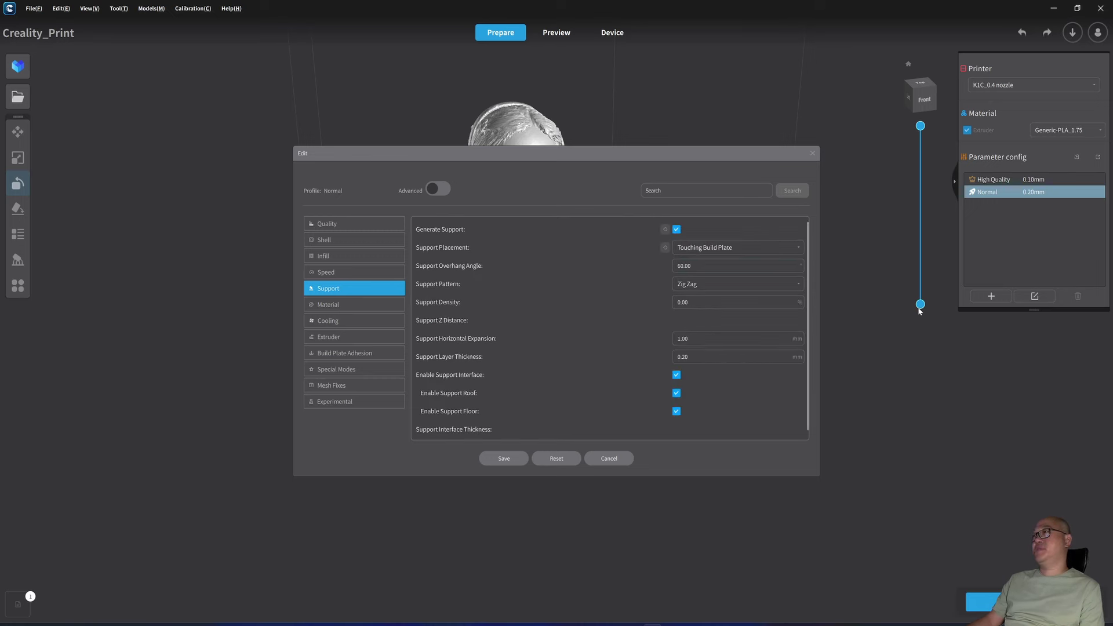
left_click(733, 247)
left_click(733, 278)
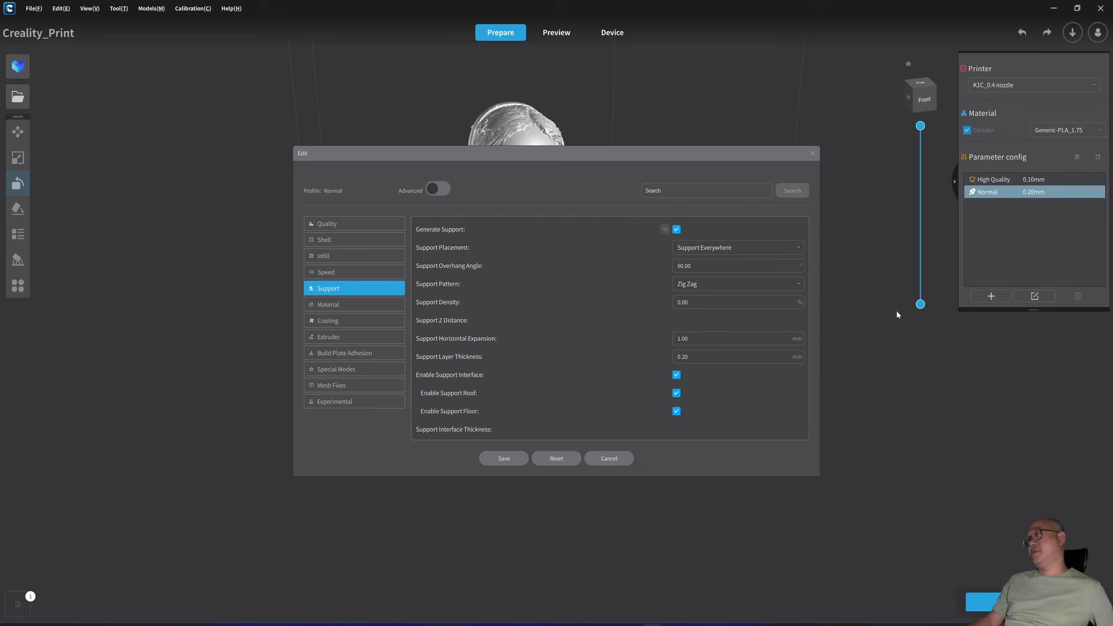
left_click(517, 459)
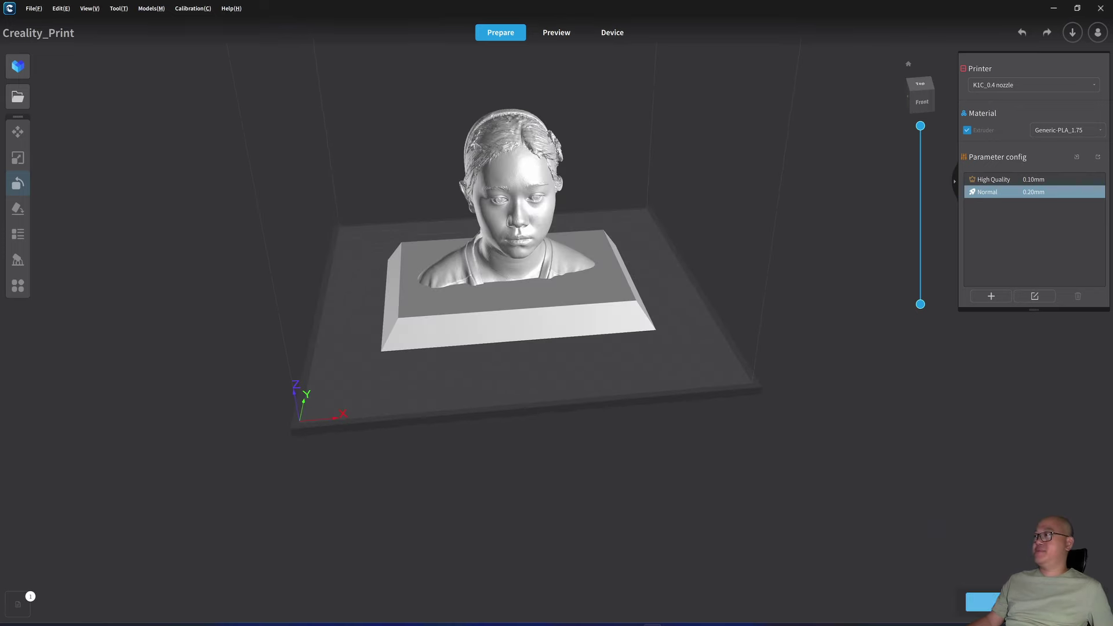
Slice the bust and examine the supports around the head and base in the G-code preview
left_click(982, 602)
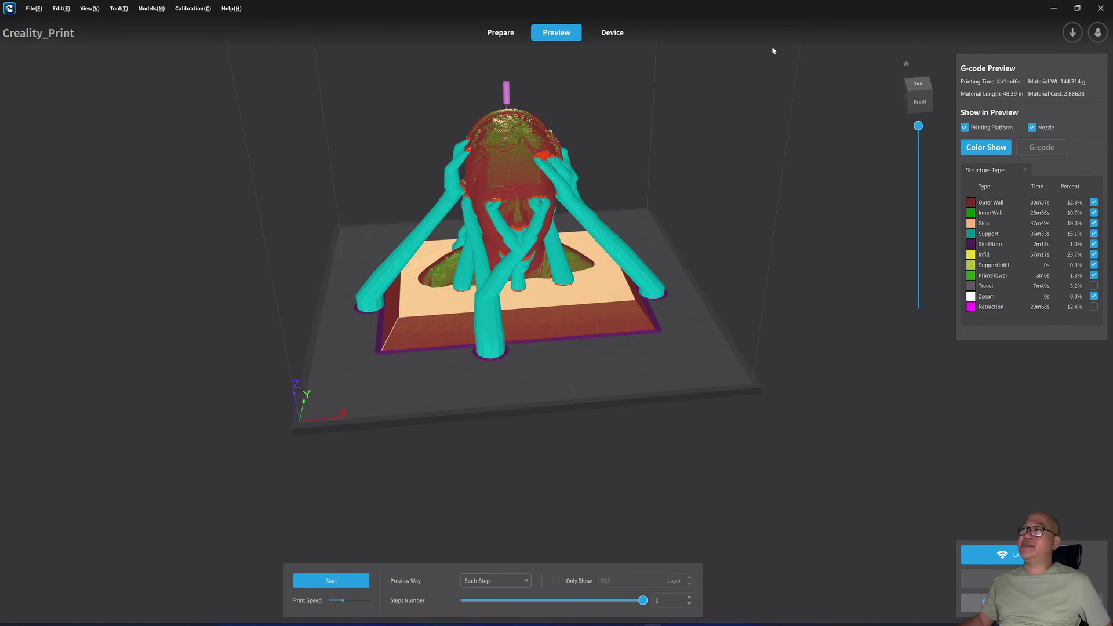
mouse_move(685, 263)
right_mouse_down()
mouse_move(518, 301)
mouse_move(466, 229)
mouse_move(492, 223)
mouse_move(428, 223)
mouse_move(440, 206)
mouse_move(436, 231)
mouse_move(449, 243)
mouse_move(688, 246)
right_mouse_up()
scroll(465, 229, "up", 6)
scroll(438, 217, "down", 3)
right_click_drag(486, 238, 524, 258)
scroll(504, 262, "down", 5)
scroll(536, 239, "up", 3)
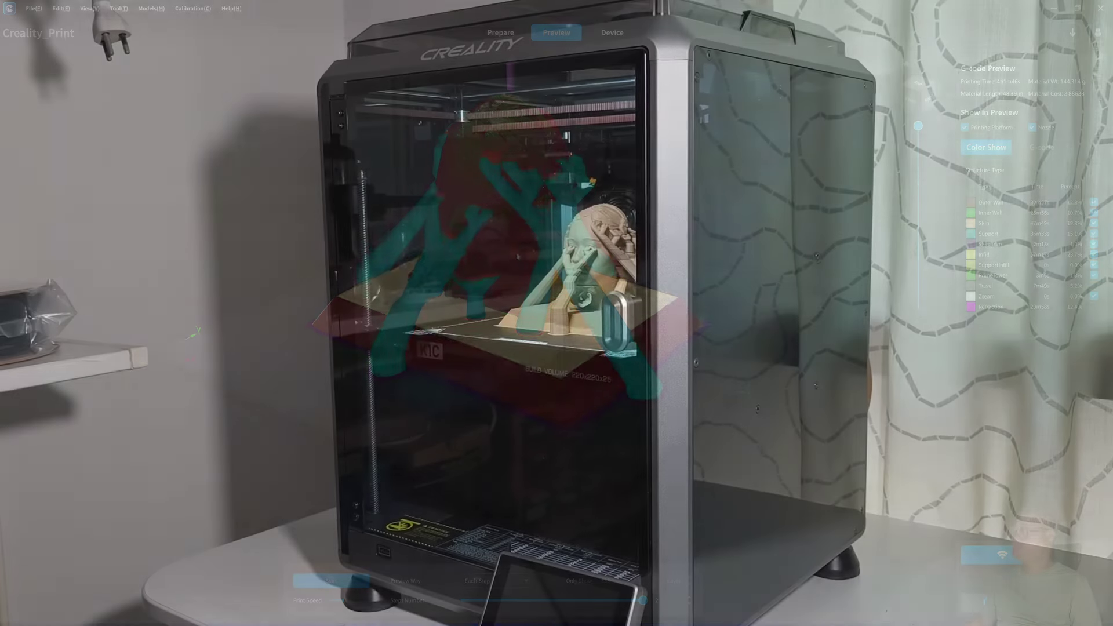